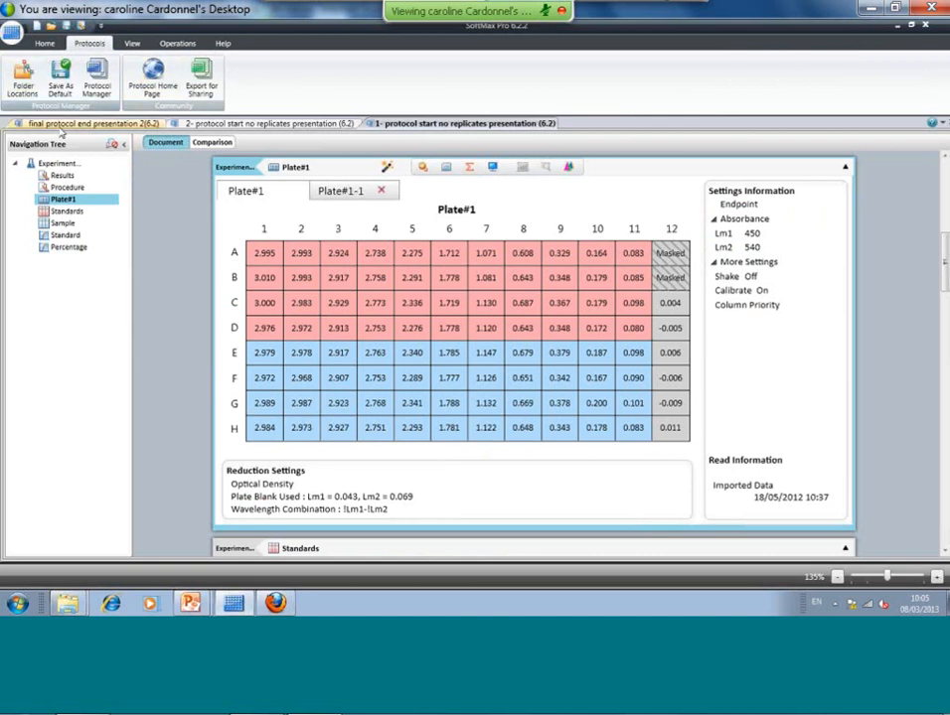
- Set the instrument connection to the SpectraMax Paradigm reader with the simulator turned on
left_click(42, 45)
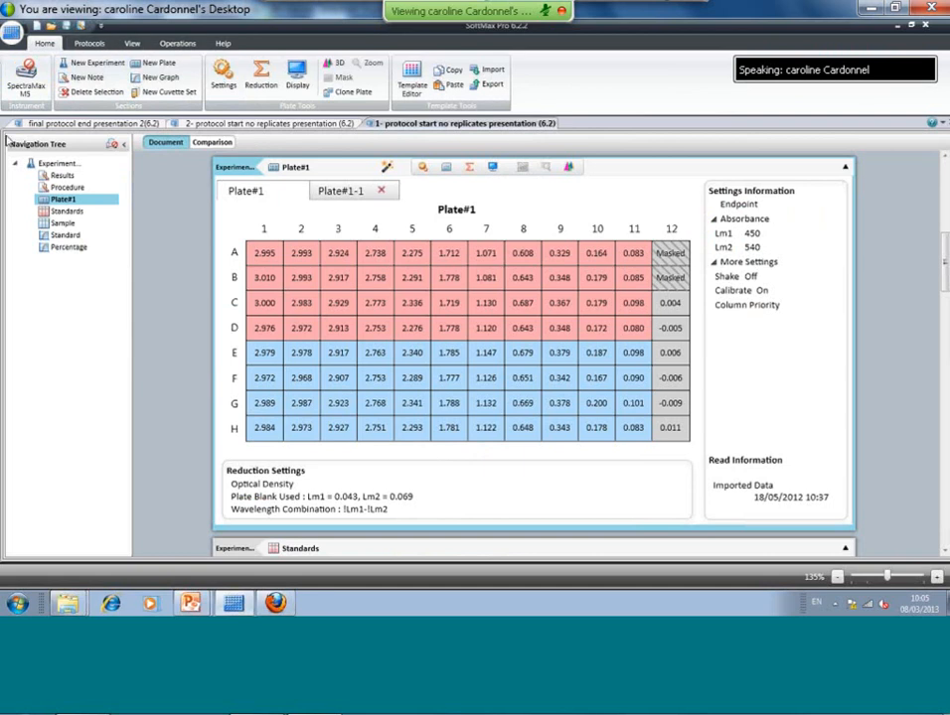
left_click(27, 86)
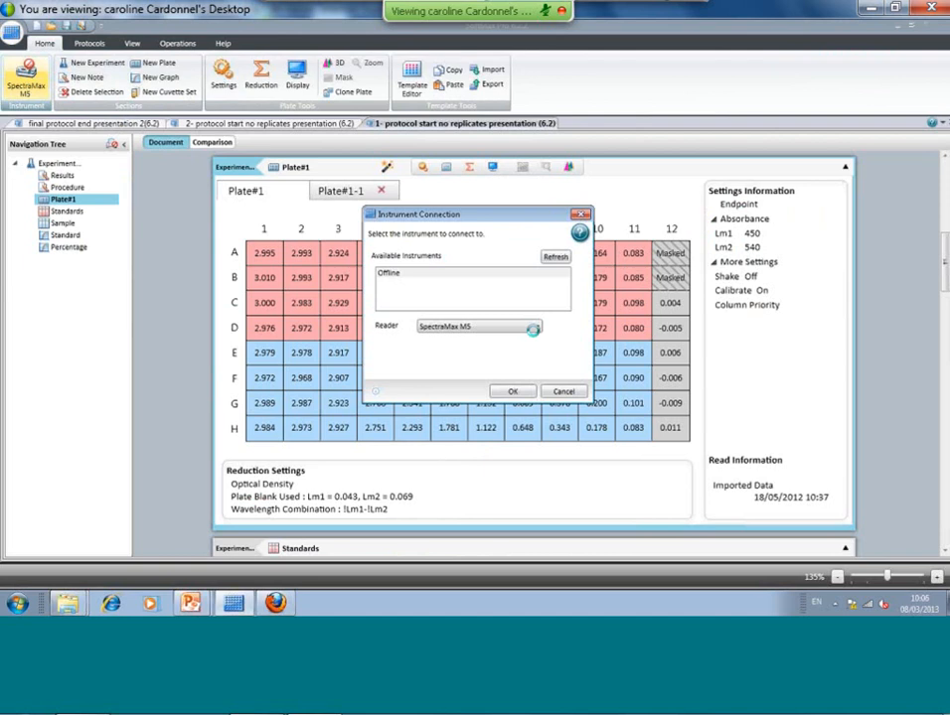
left_click(538, 328)
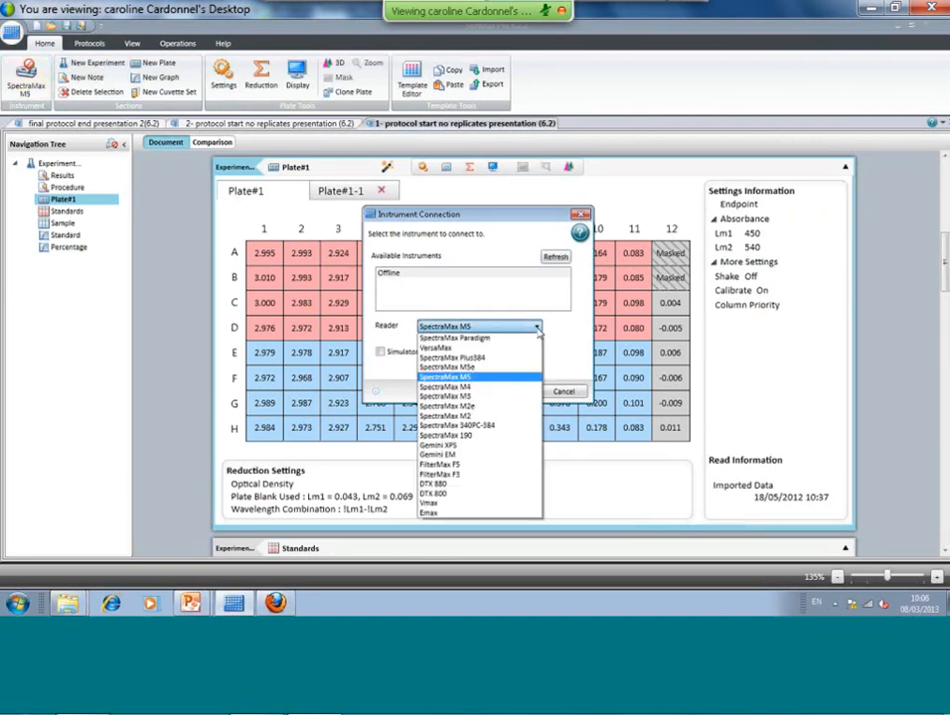
left_click(504, 340)
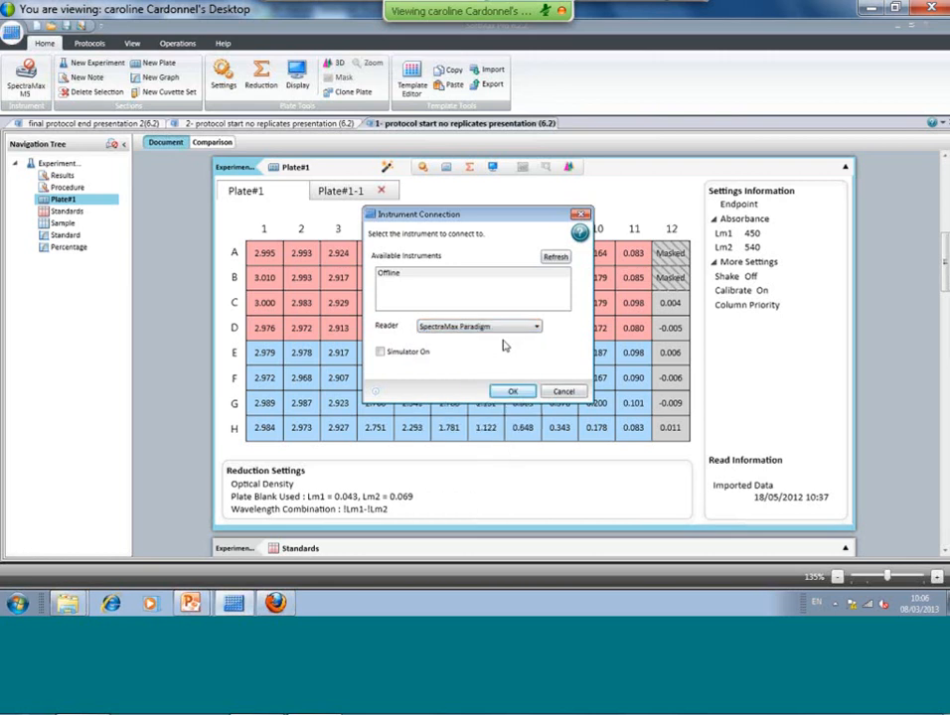
left_click(380, 353)
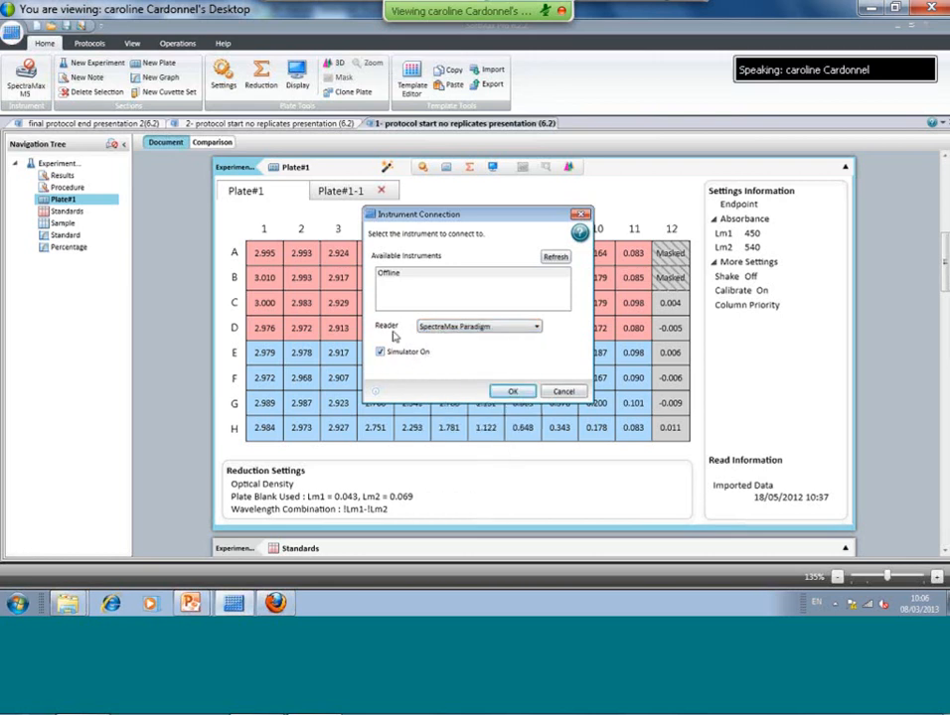
left_click(510, 393)
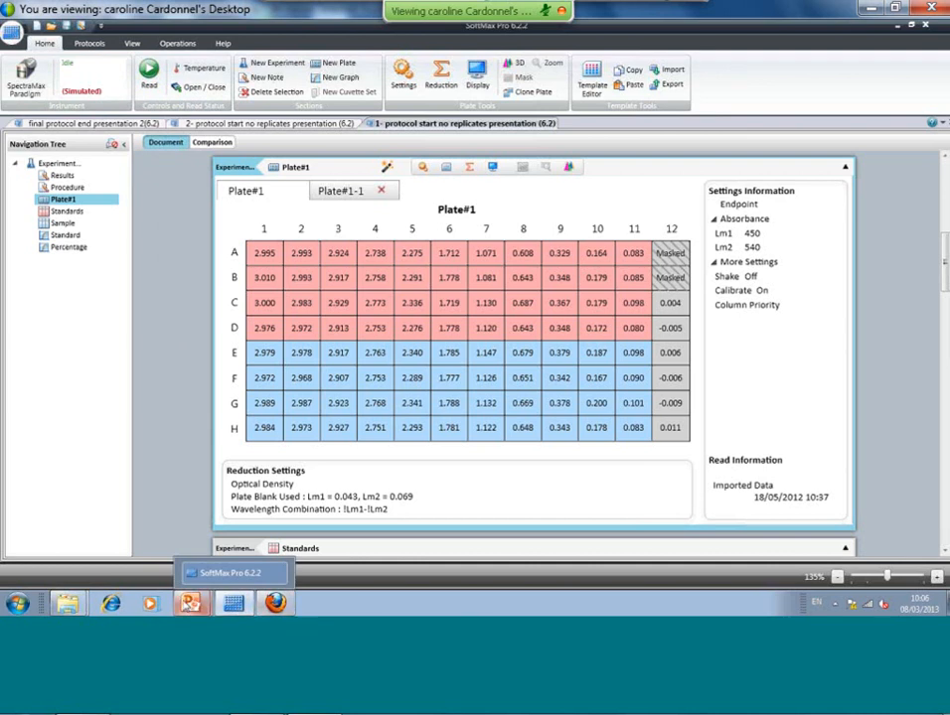
- Switch to the PowerPoint presentation, run its slide show and reveal all points of the "Outils Utiles : Touches Cachées" slide
mouse_move(192, 603)
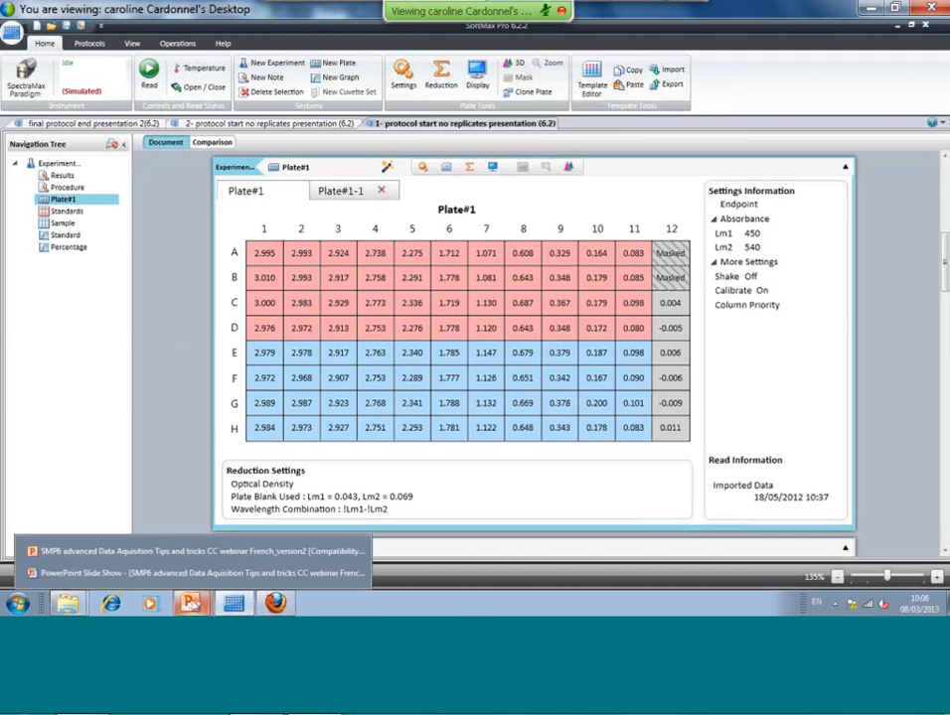
left_click(199, 551)
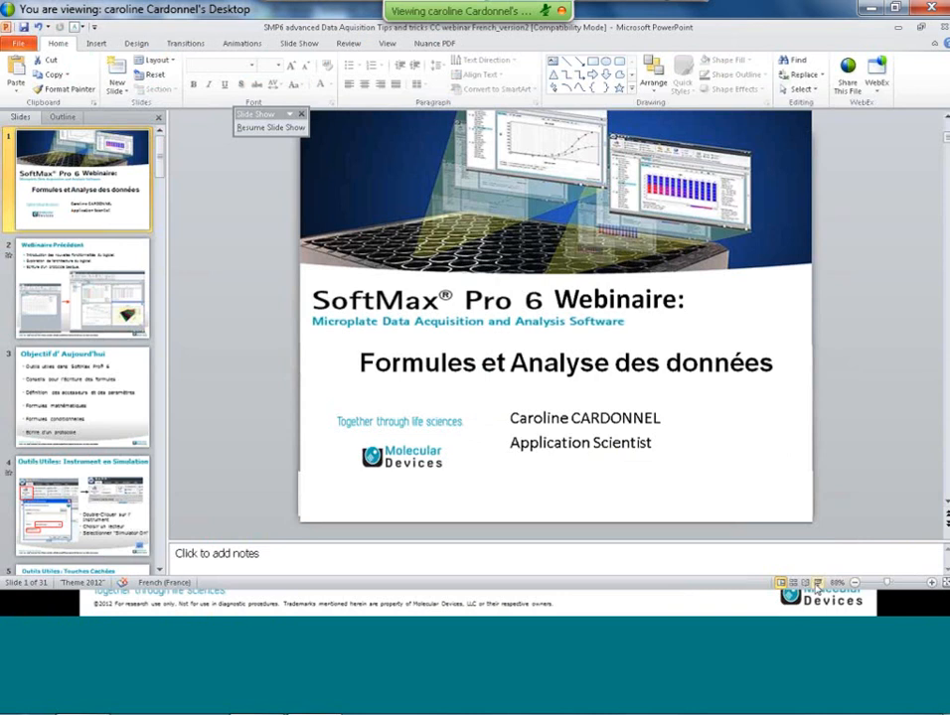
left_click(817, 583)
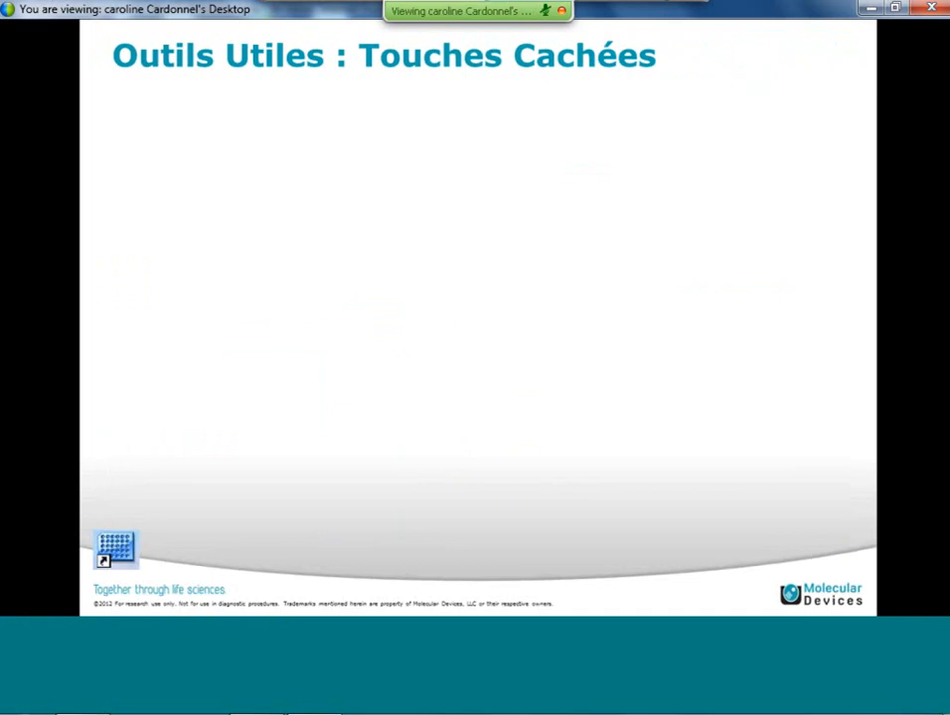
key("Right")
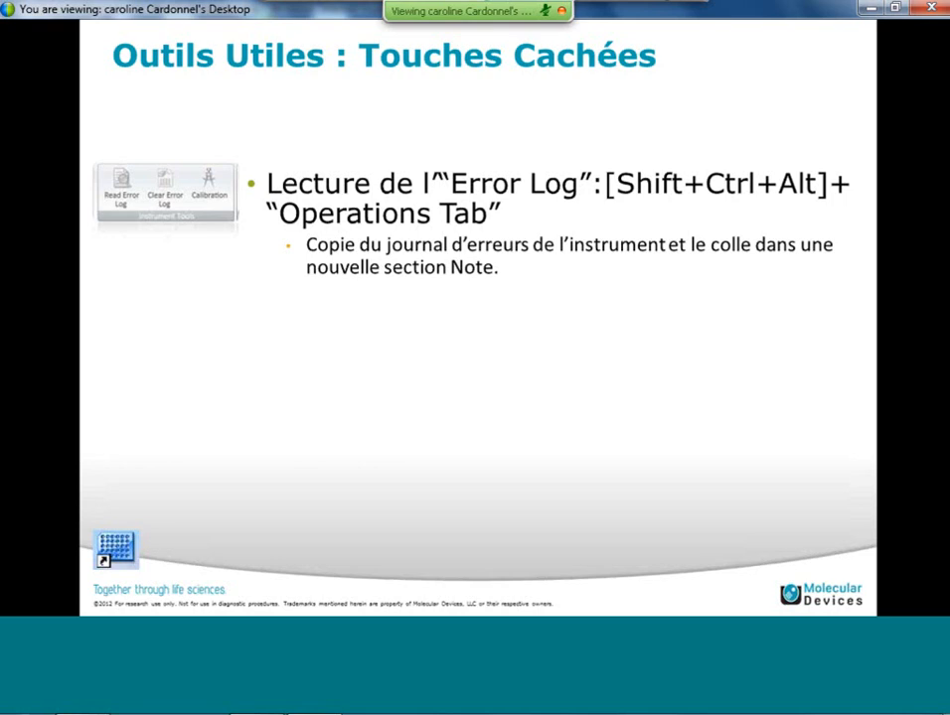
key("Right")
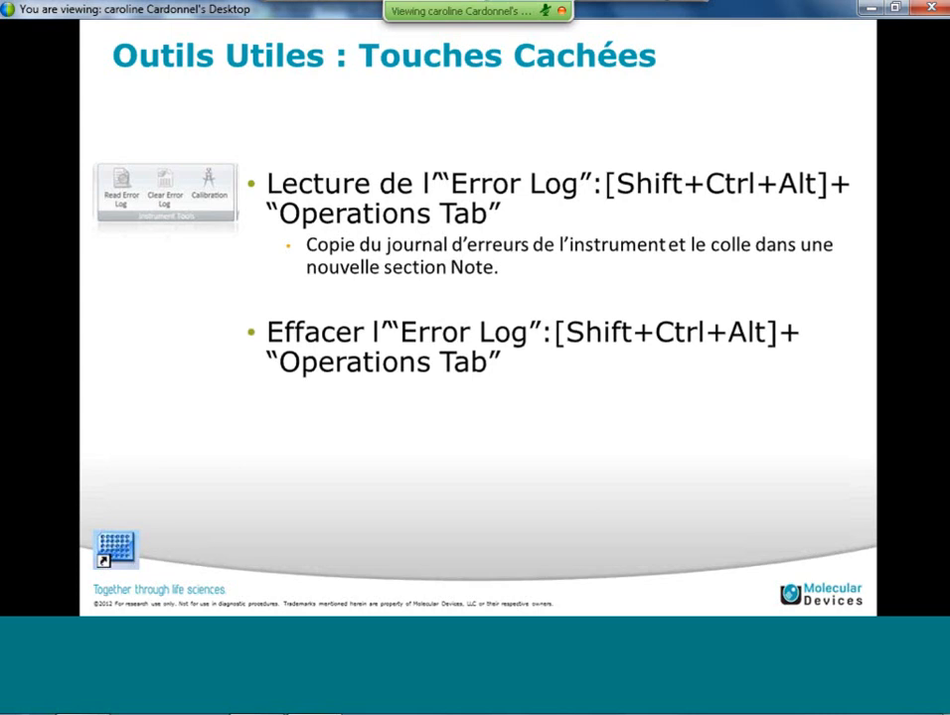
key("Right")
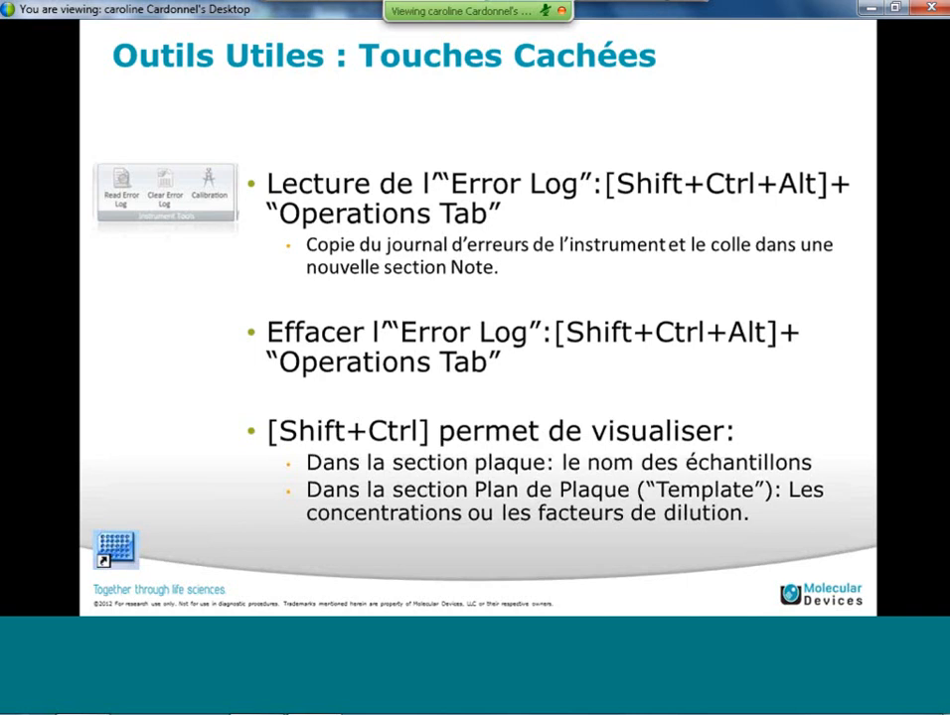
- Switch to SoftMax Pro, look at the operations commands and display the sample names in the Plate#1 wells
key("alt+Tab")
key("alt+Tab")
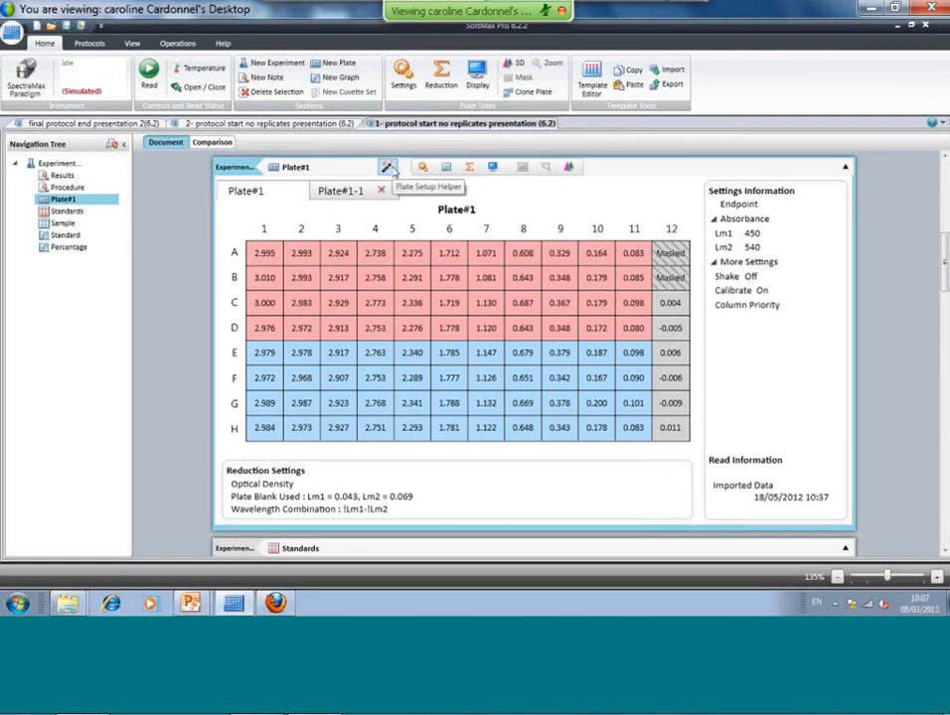
left_click(193, 45)
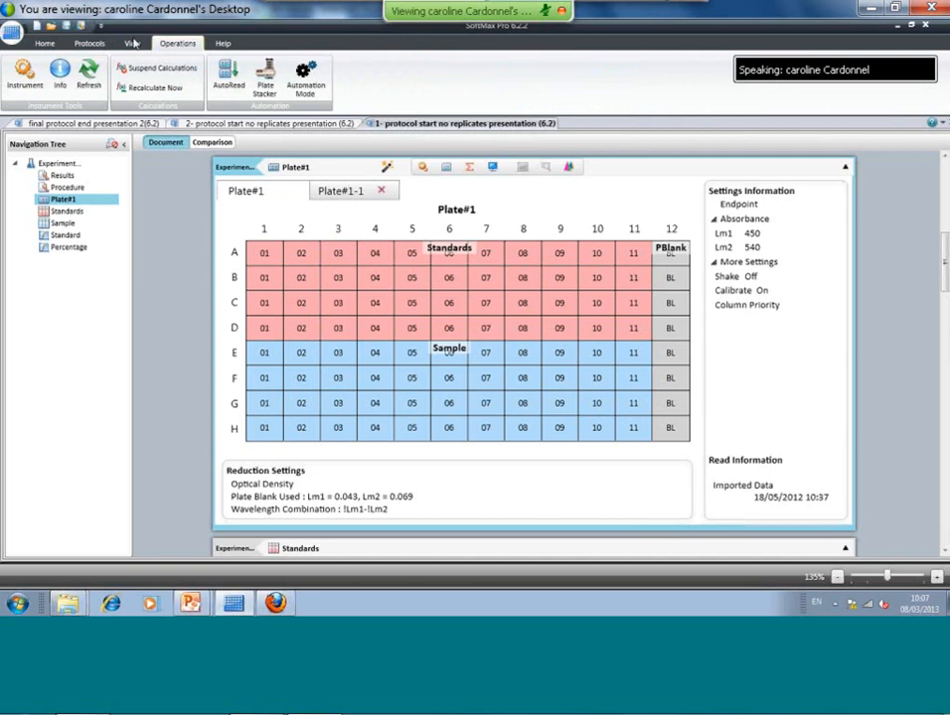
left_click(45, 45)
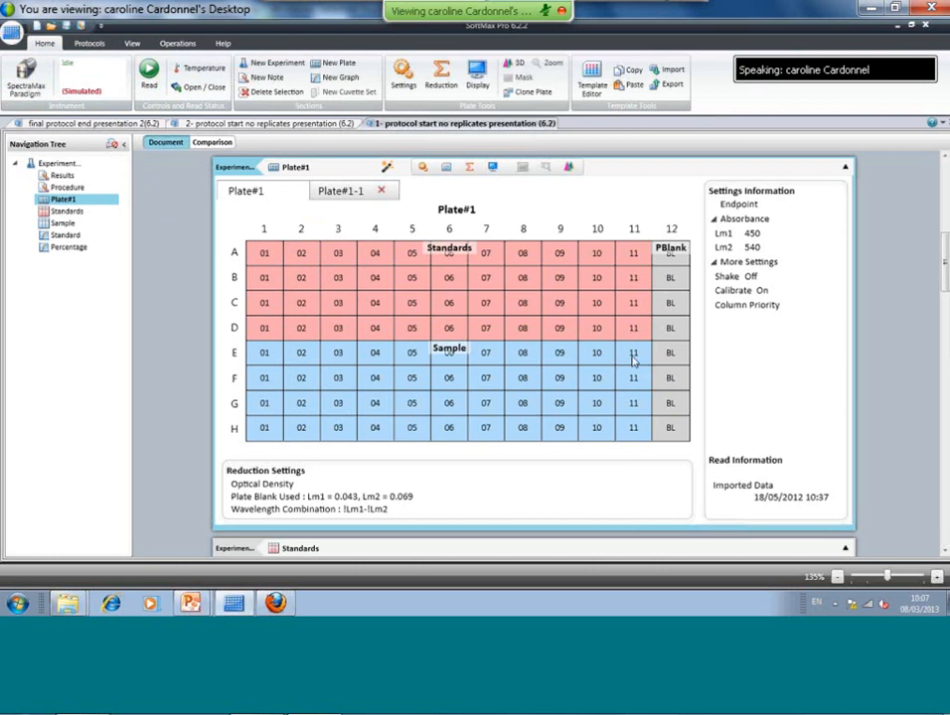
- View the Plate#1 template by sample name and by descriptor in the Template Editor, and close the editor
left_click(446, 167)
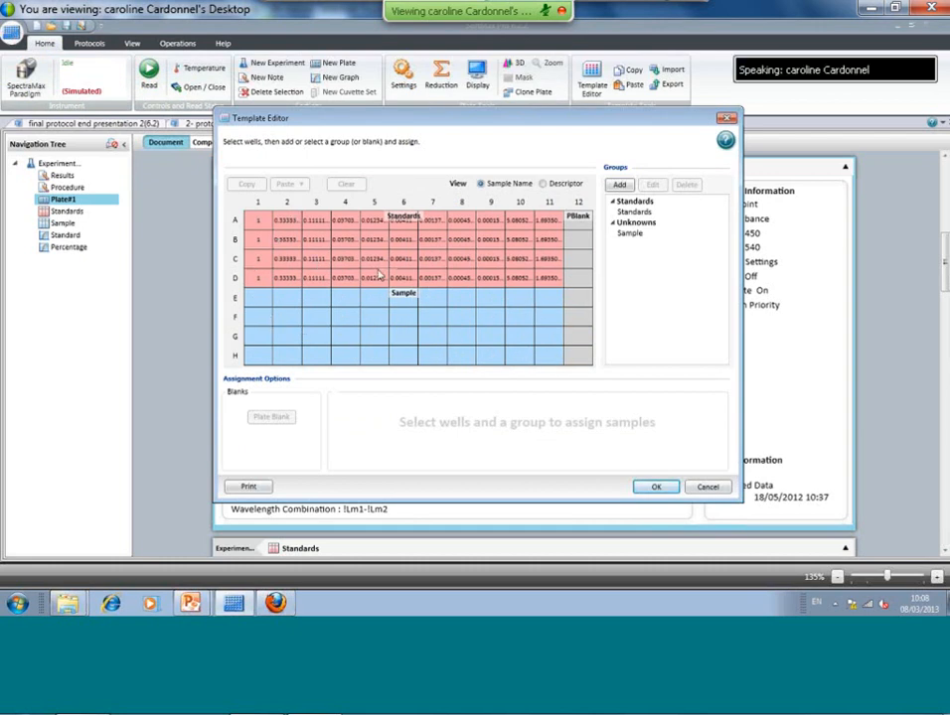
left_click(483, 185)
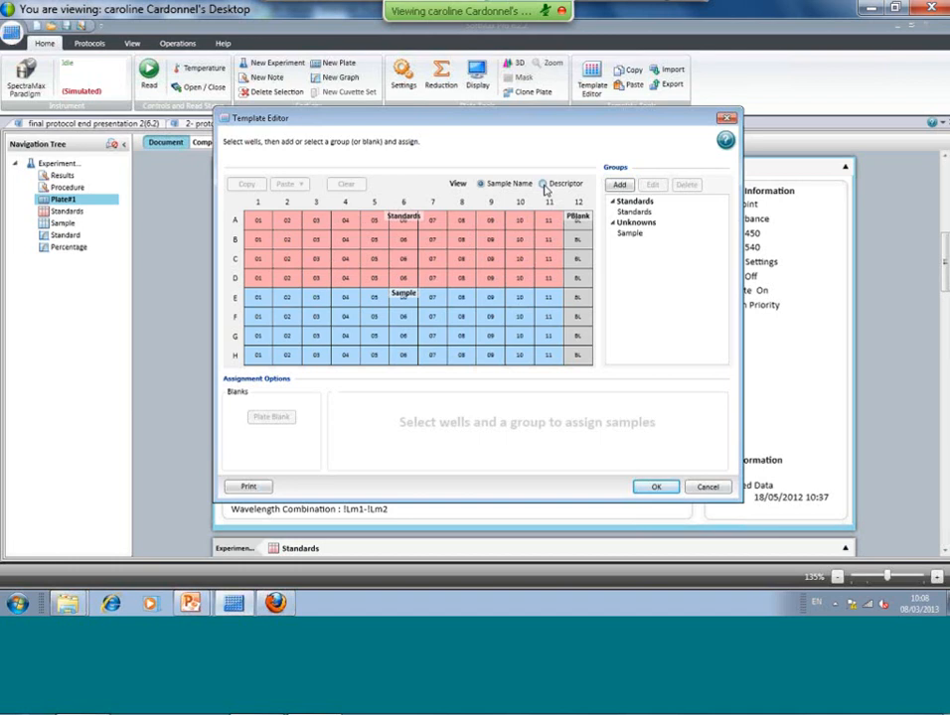
left_click(544, 185)
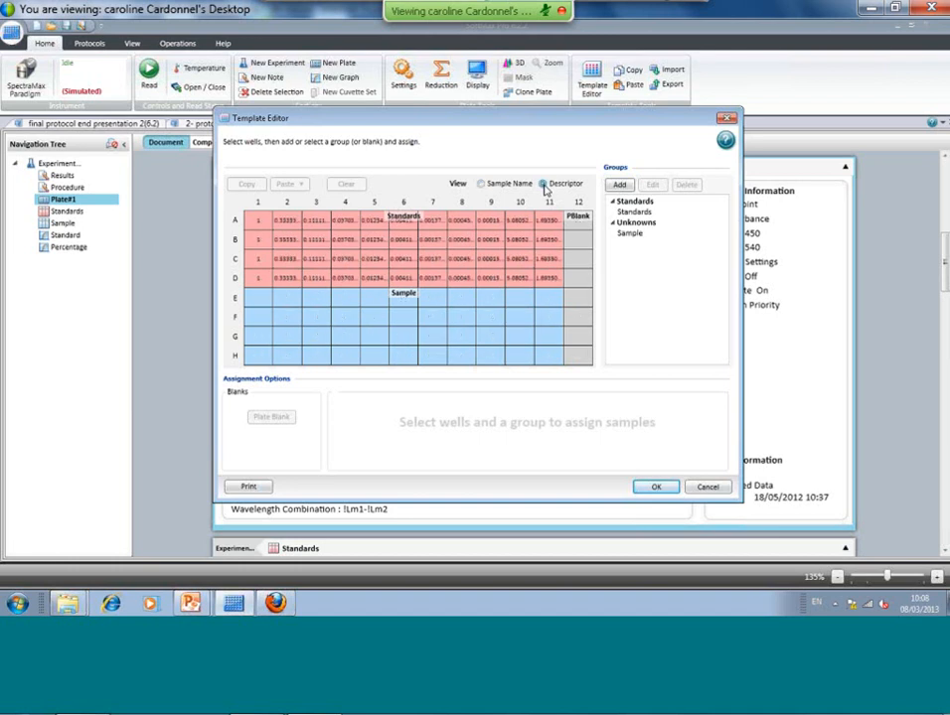
left_click(669, 490)
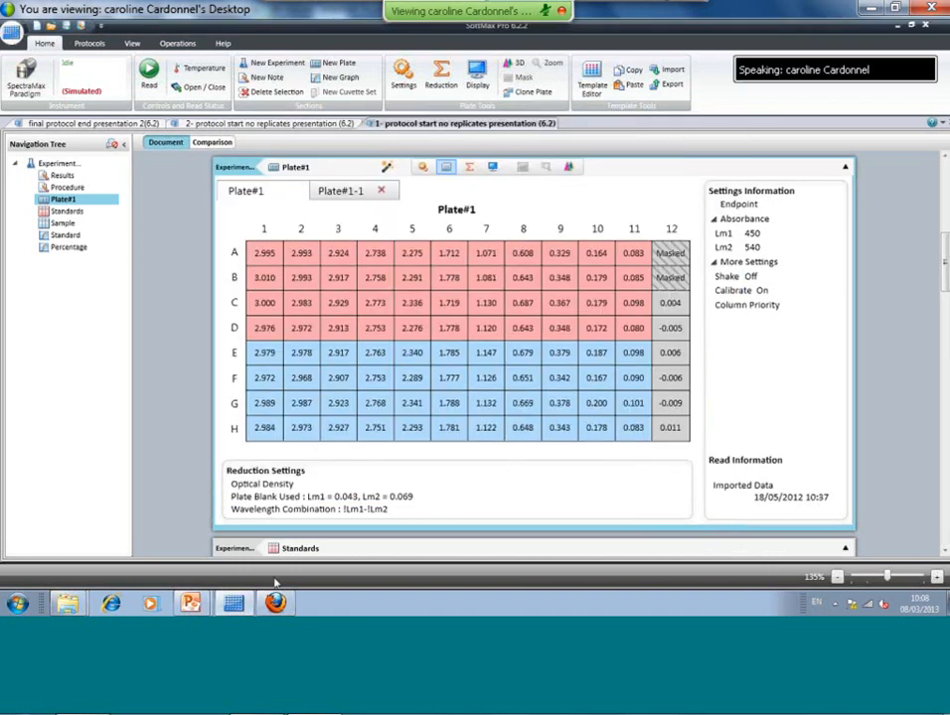
- Switch to the PowerPoint slide show and advance to the "Outils Utiles : Visualisation des Formules" slide
key("alt+Tab")
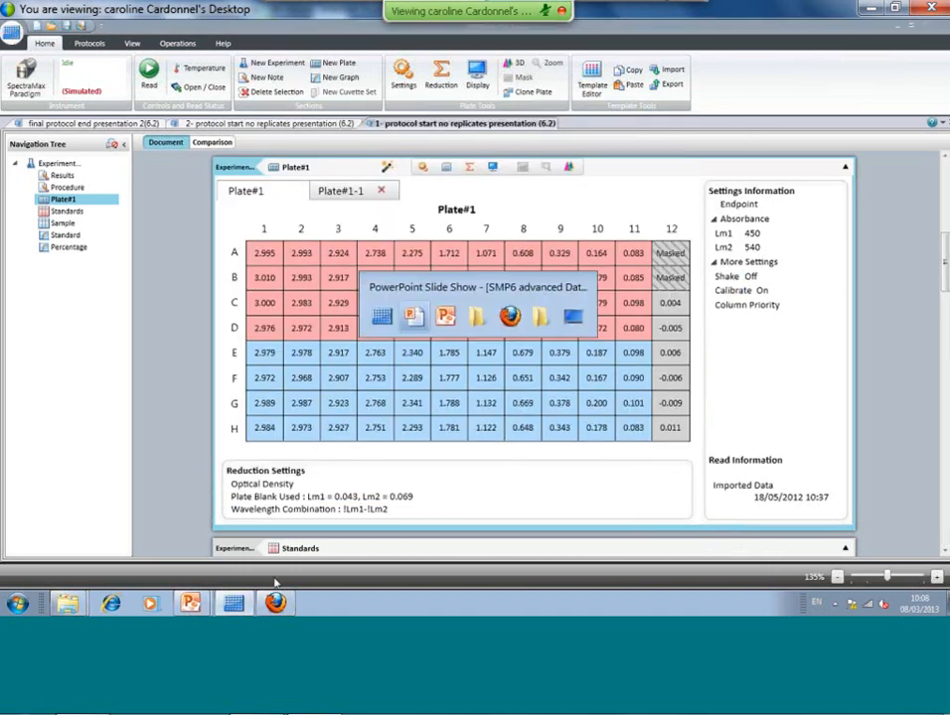
key("Right")
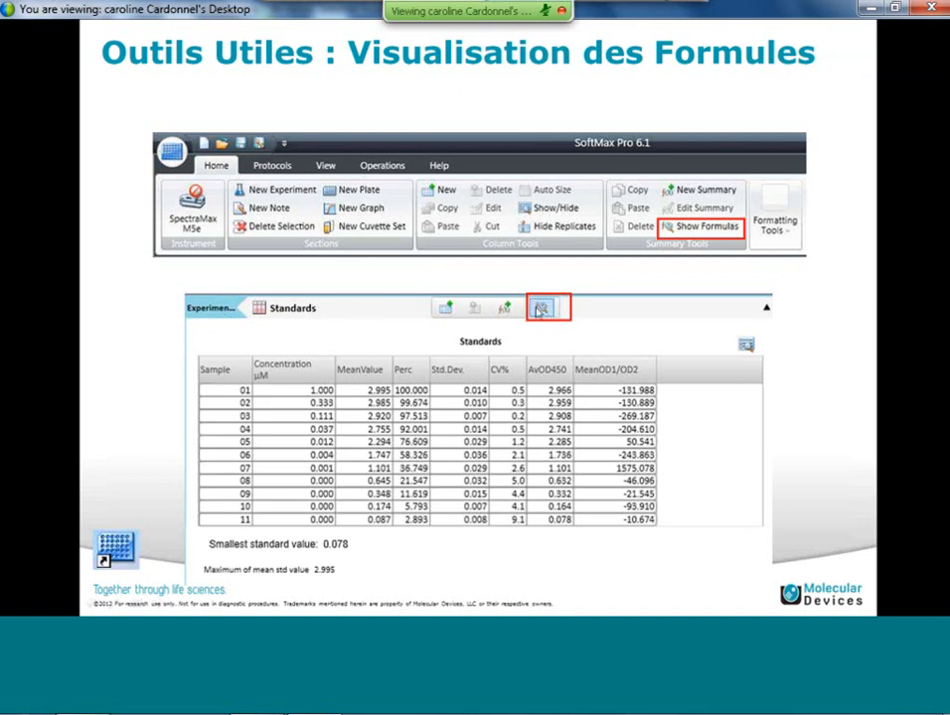
- Switch to SoftMax Pro and show the summary formulas in the Standards section, toggling them off and on again
key("alt+Tab")
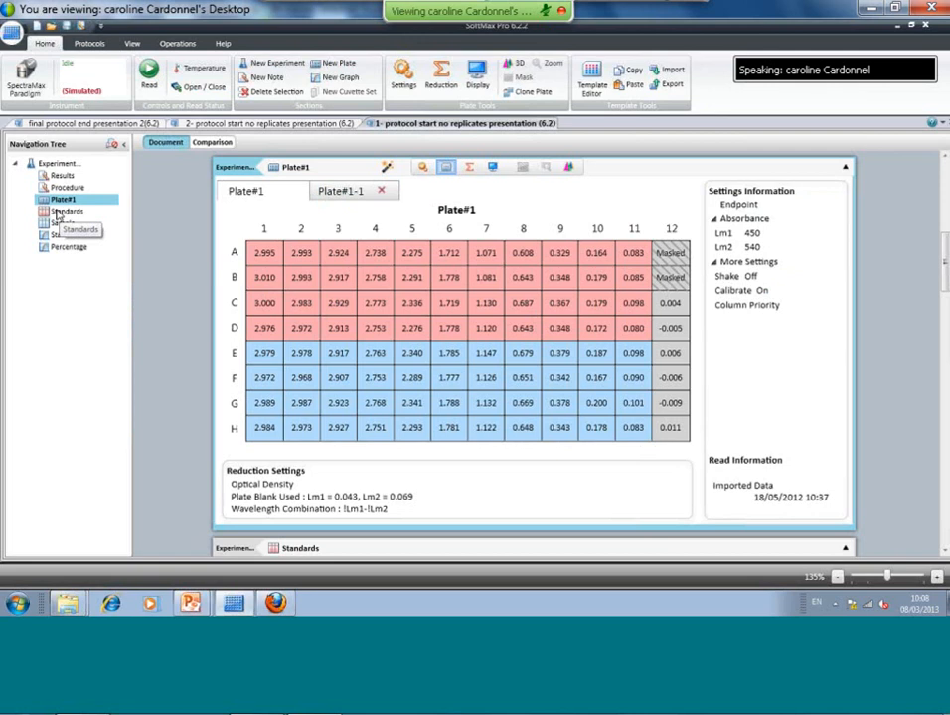
left_click(59, 211)
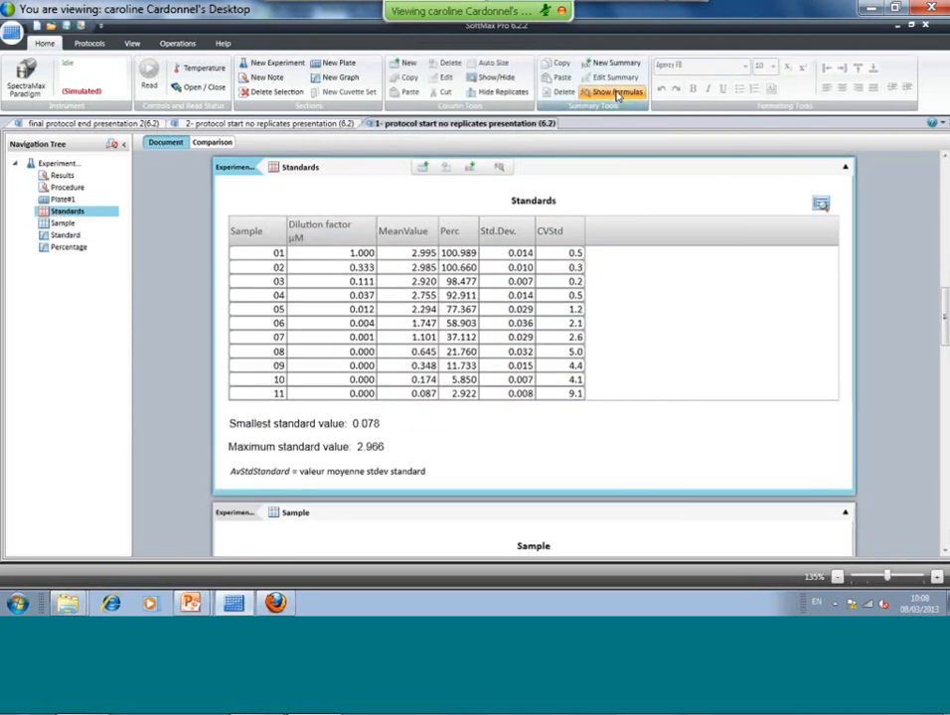
left_click(617, 94)
left_click(375, 422)
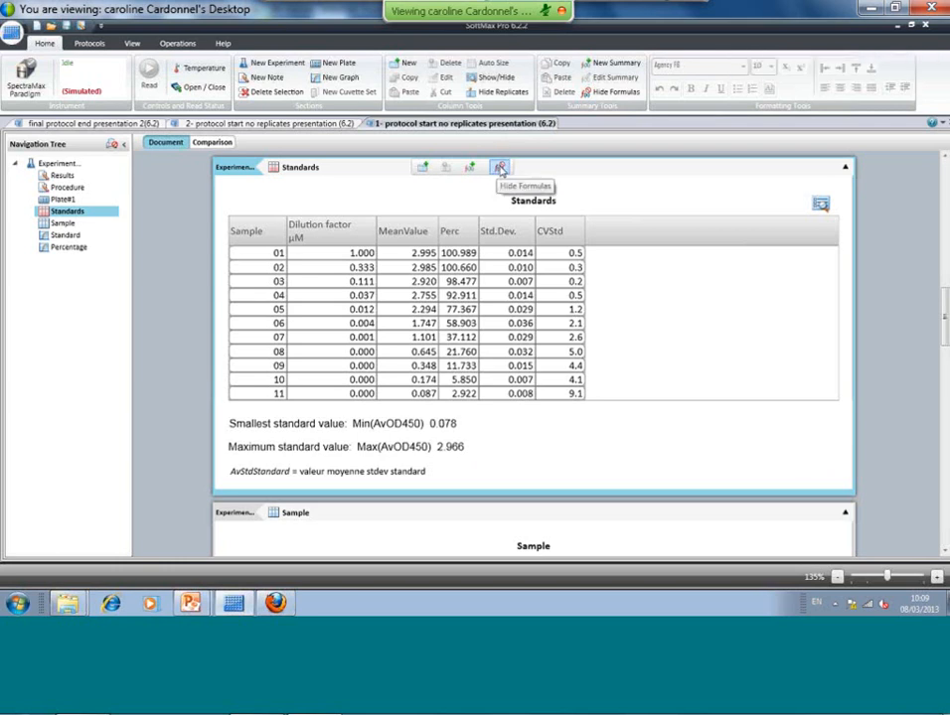
left_click(501, 168)
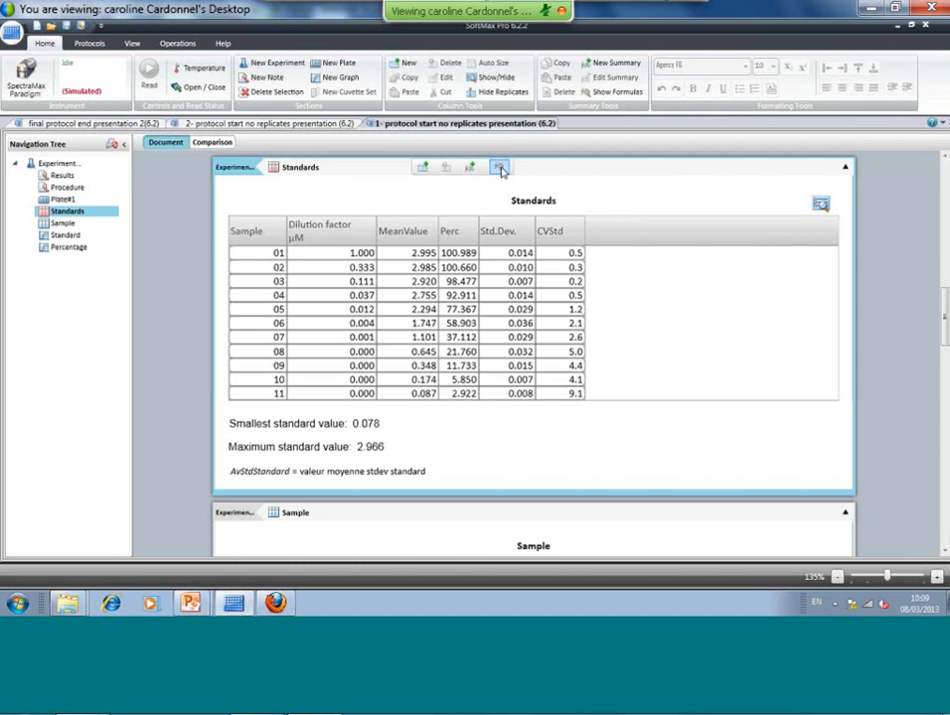
left_click(501, 169)
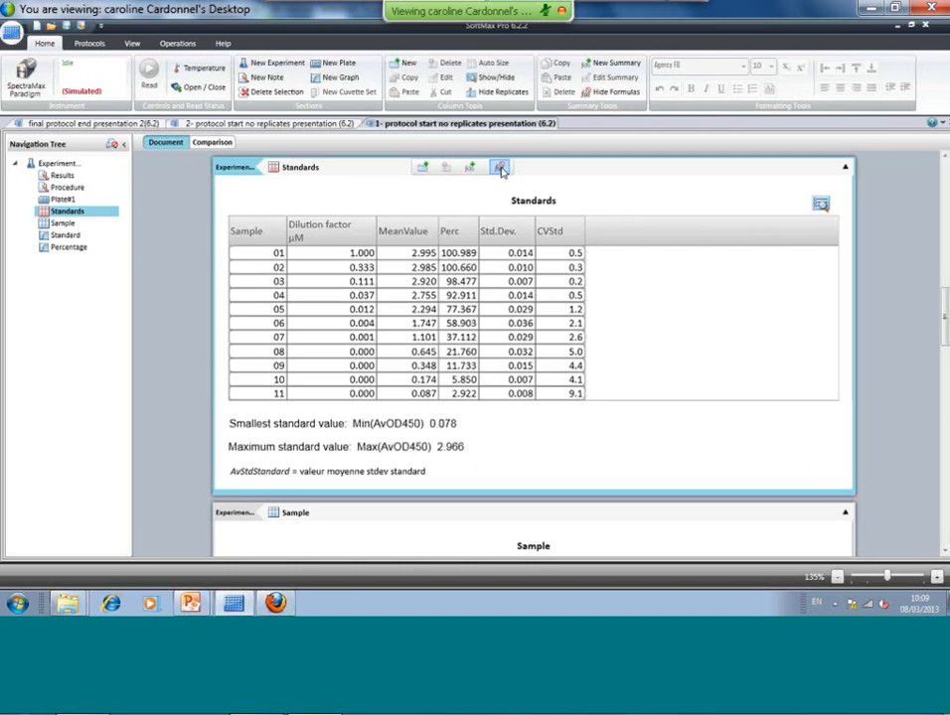
- Switch to the PowerPoint slide show and advance through the formulas slide to the "Bibliothèque de Protocoles" slide
key("alt+Tab")
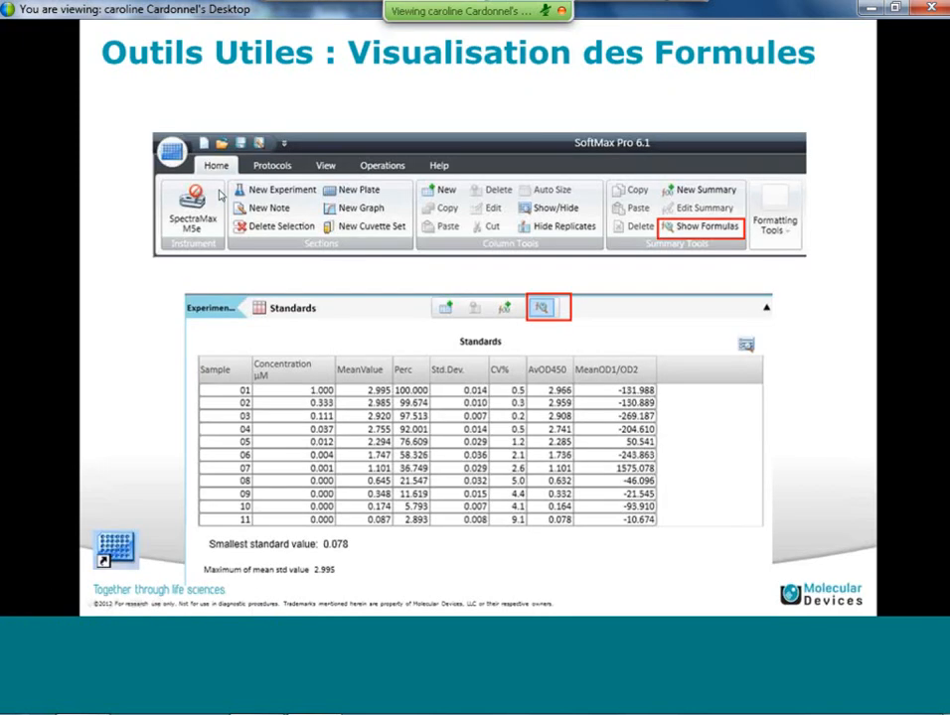
left_click(220, 196)
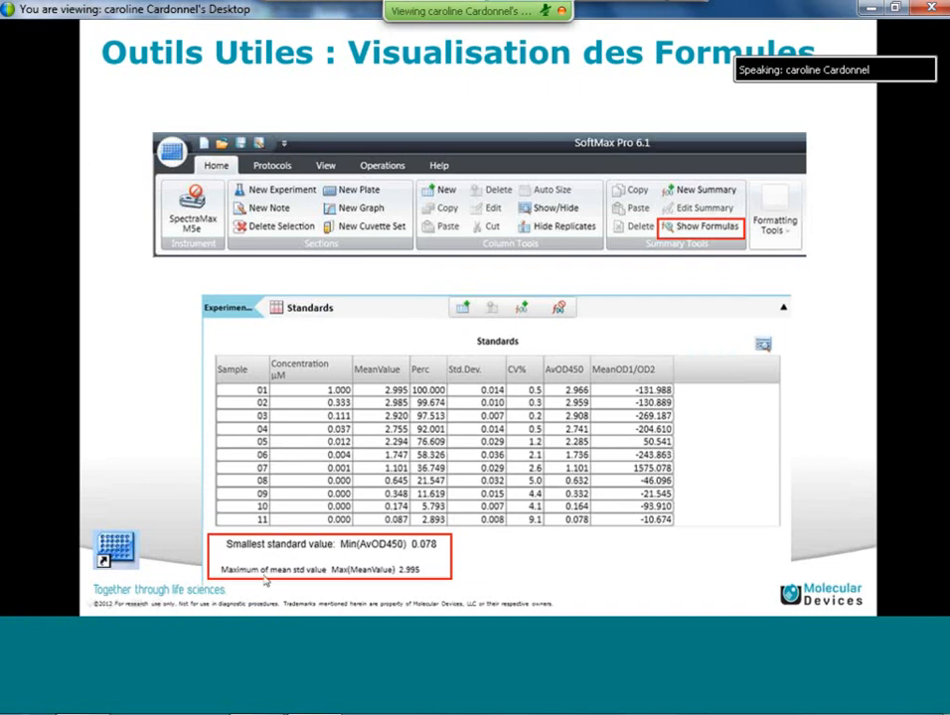
left_click(500, 444)
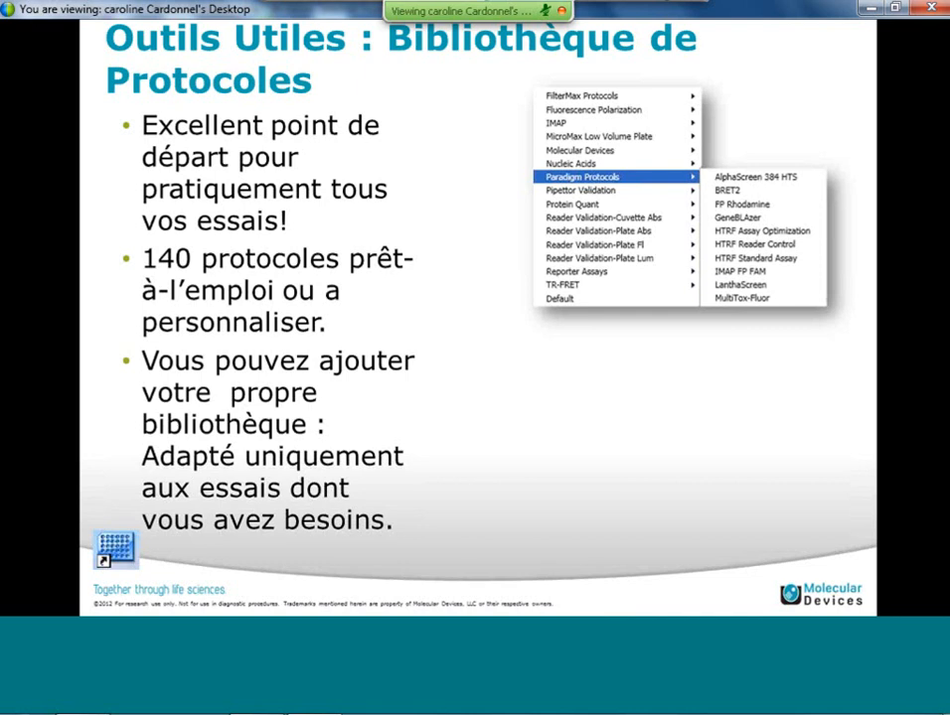
- Switch to SoftMax Pro and browse the assay categories of the Protocol Library, including the Basics protocols
key("alt+Tab")
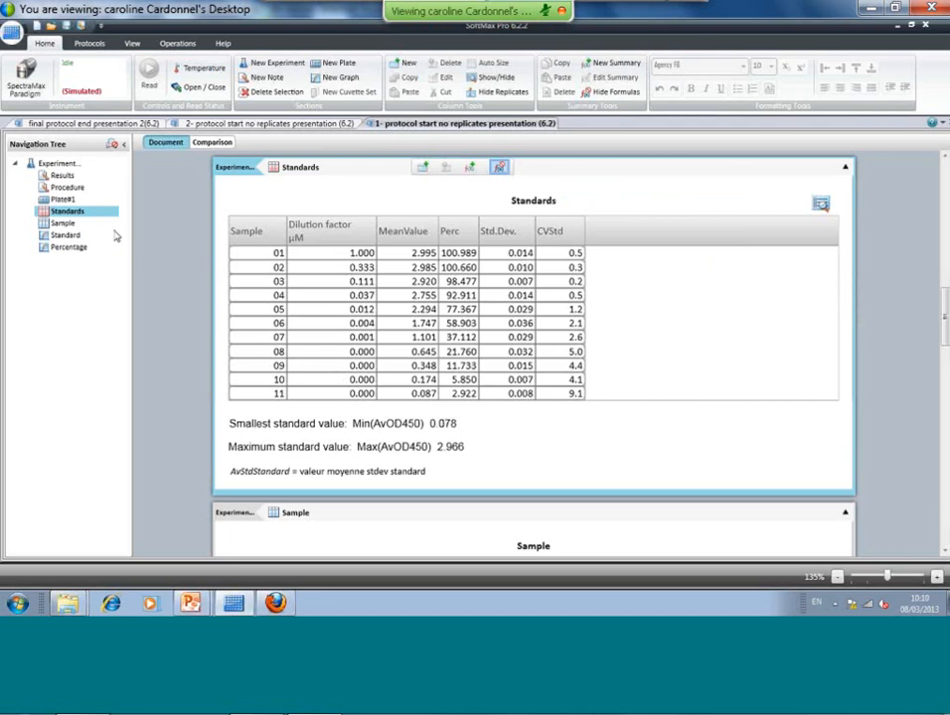
left_click(89, 44)
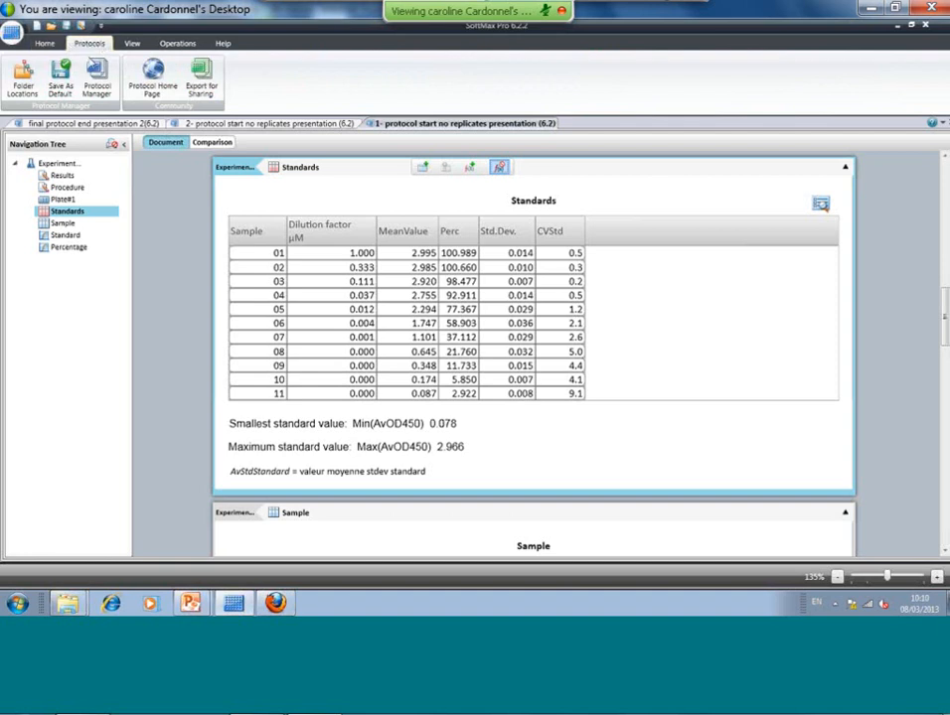
left_click(100, 93)
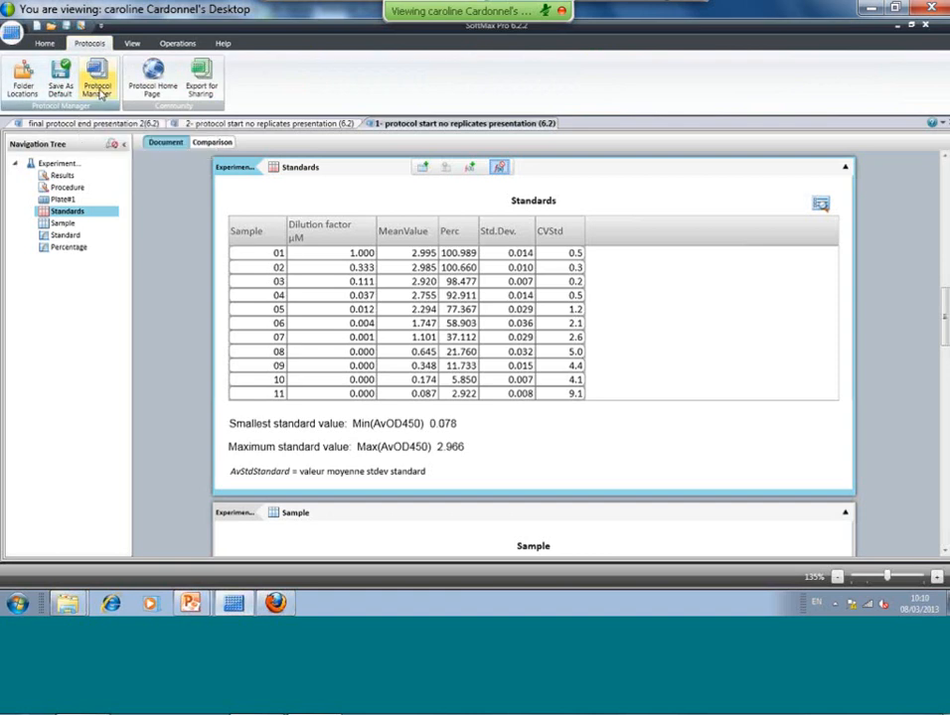
mouse_move(149, 109)
mouse_move(248, 146)
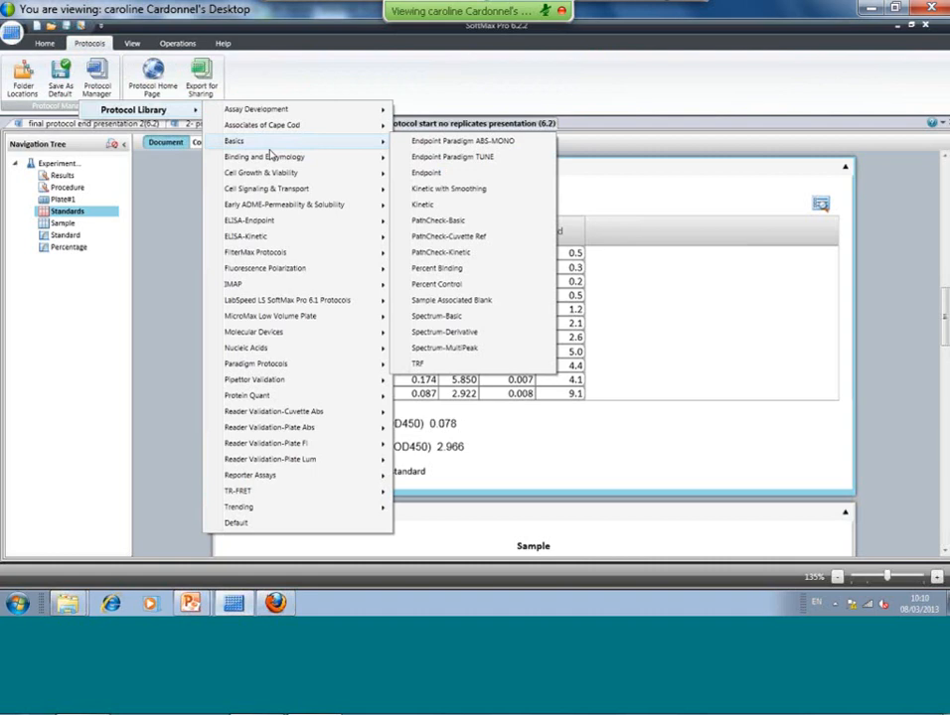
mouse_move(270, 191)
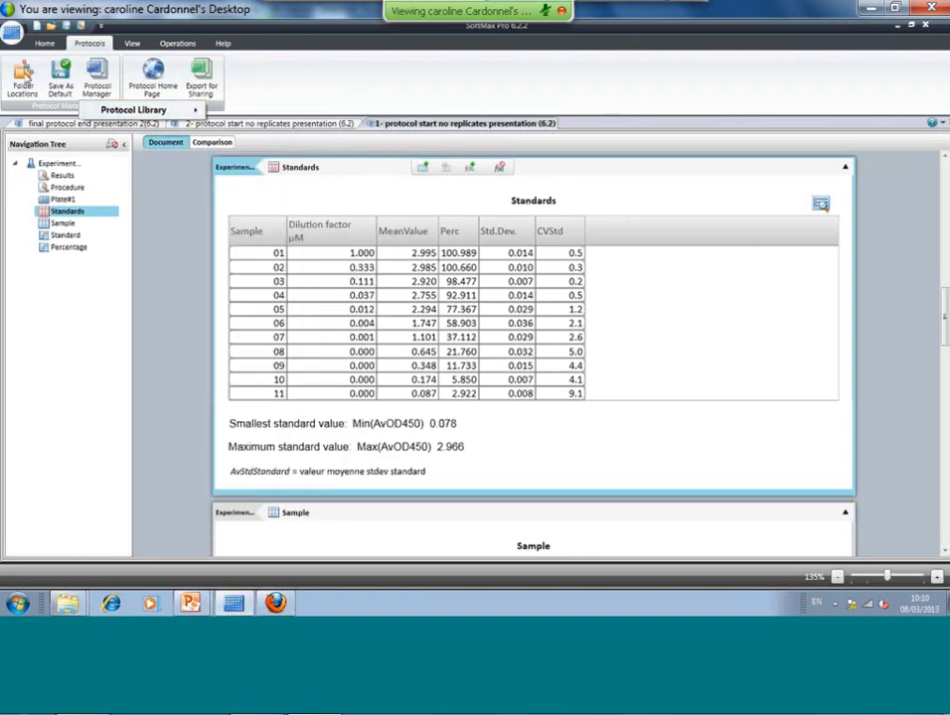
- Add the desktop's Webinar folder to the protocol folder locations
left_click(25, 81)
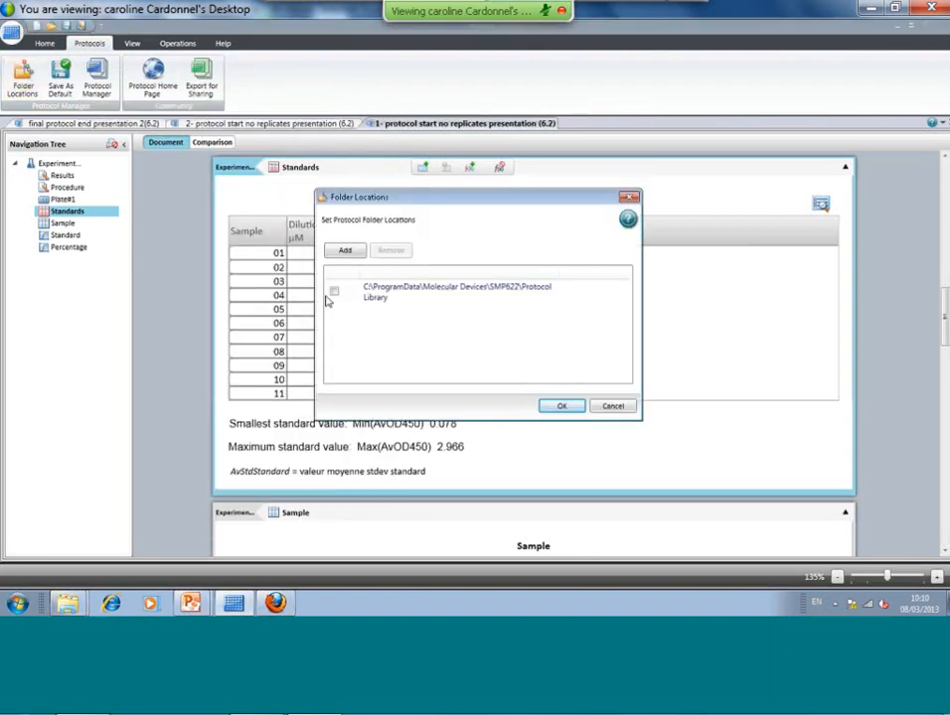
left_click(347, 249)
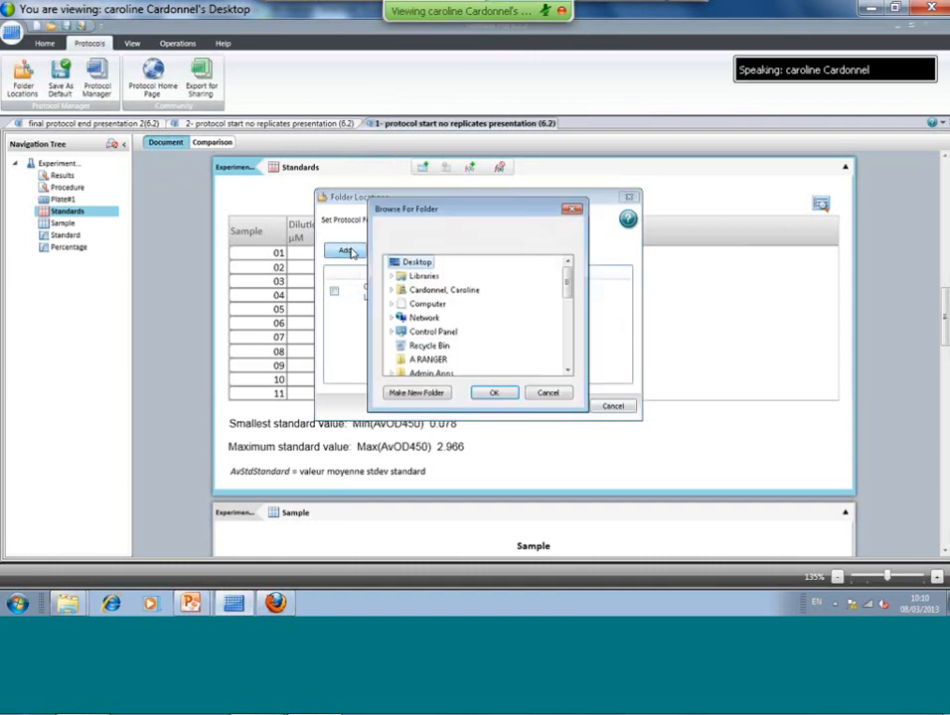
left_click_drag(571, 286, 570, 370)
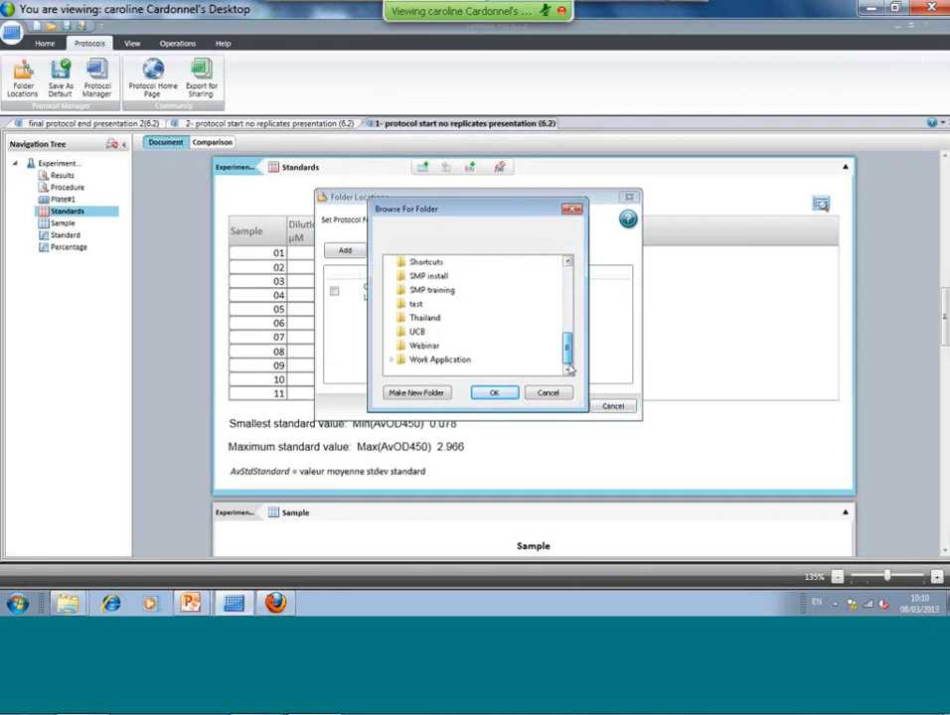
left_click(427, 346)
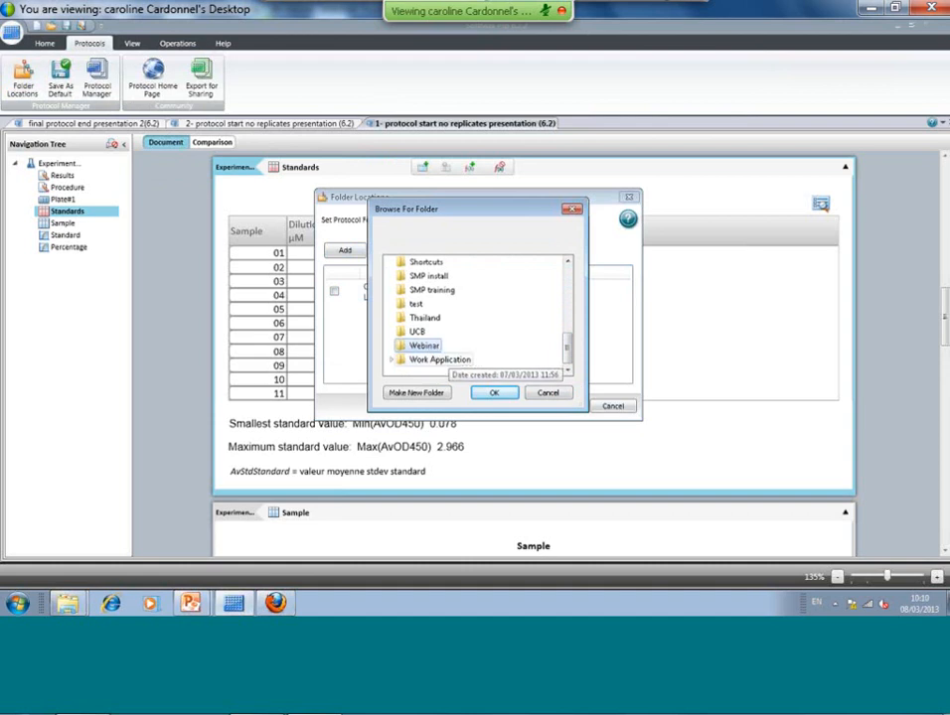
left_click(493, 392)
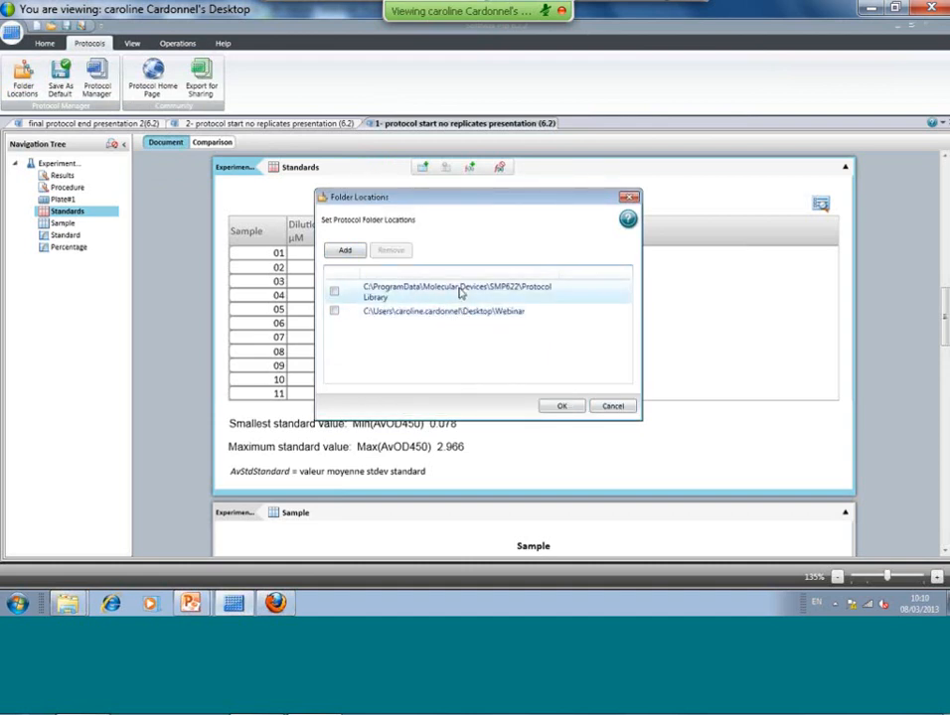
left_click(570, 405)
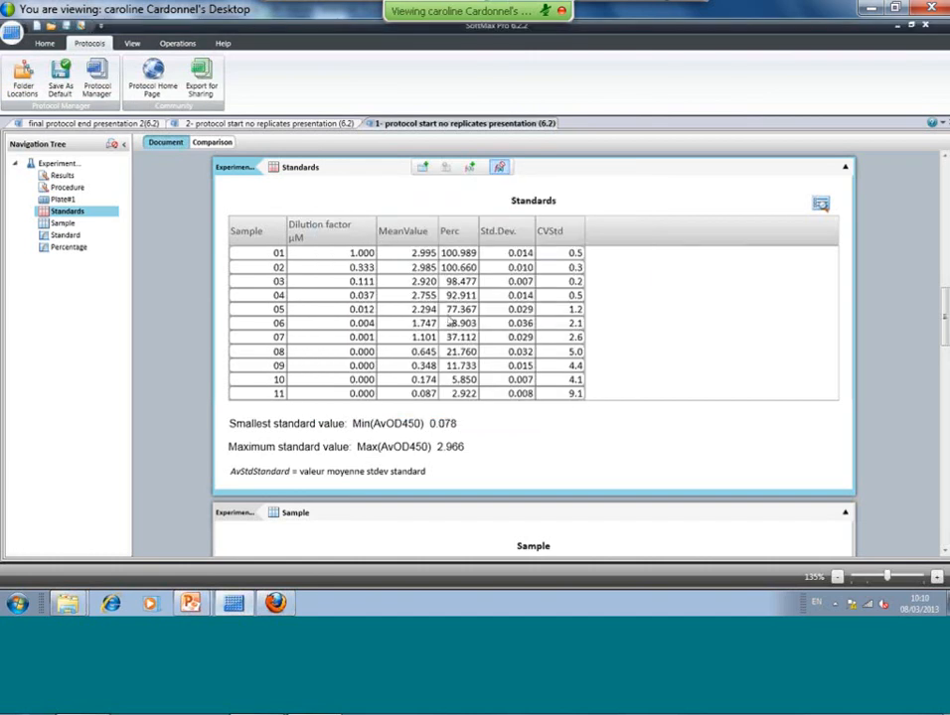
- View the protocols available in the Webinar library of the Protocol Manager
left_click(103, 85)
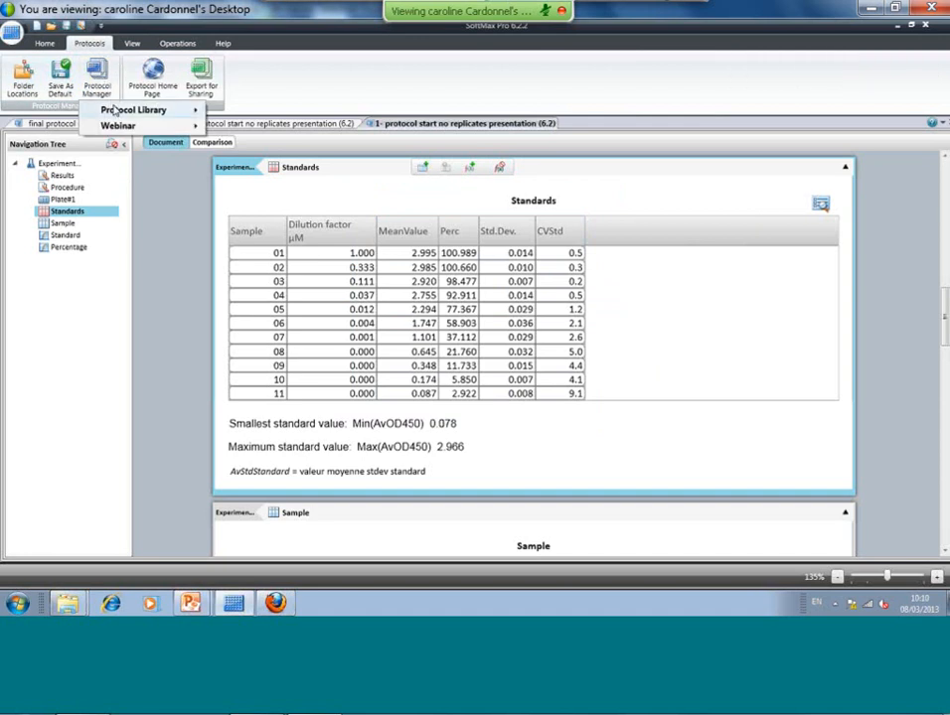
mouse_move(149, 131)
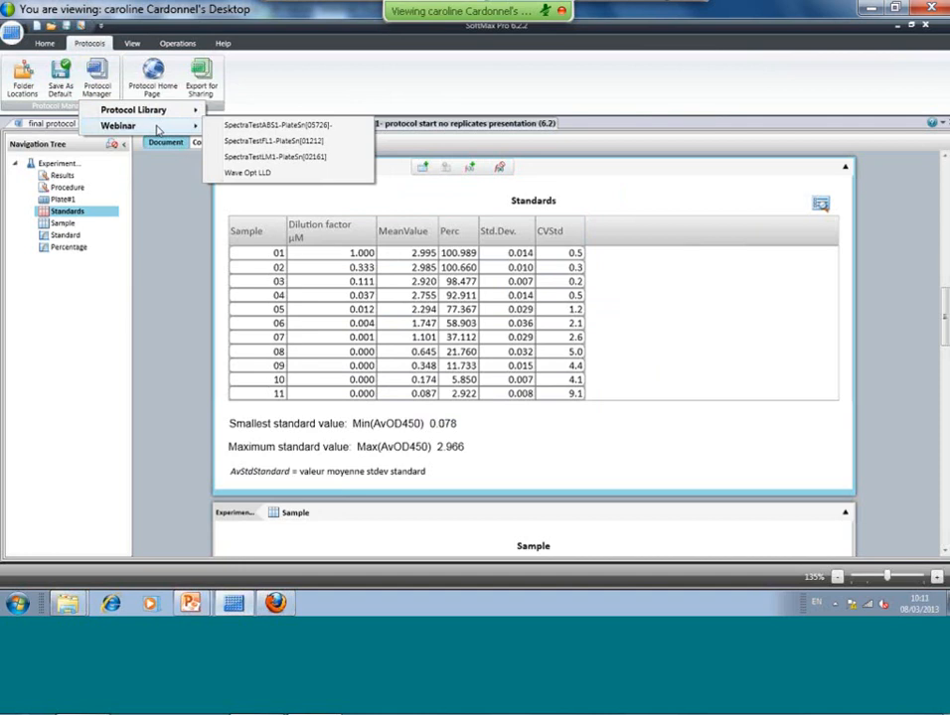
left_click(166, 203)
- Switch to the PowerPoint slide show and advance to the "Outils Utiles : Aide a la Syntax des Formules" slide
key("alt+Tab")
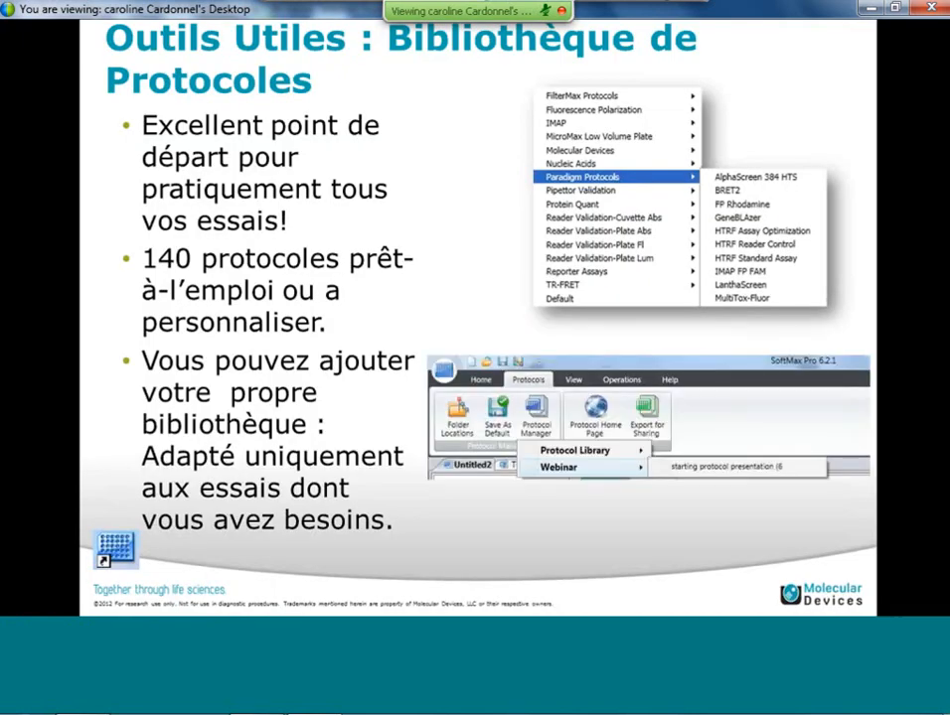
key("Right")
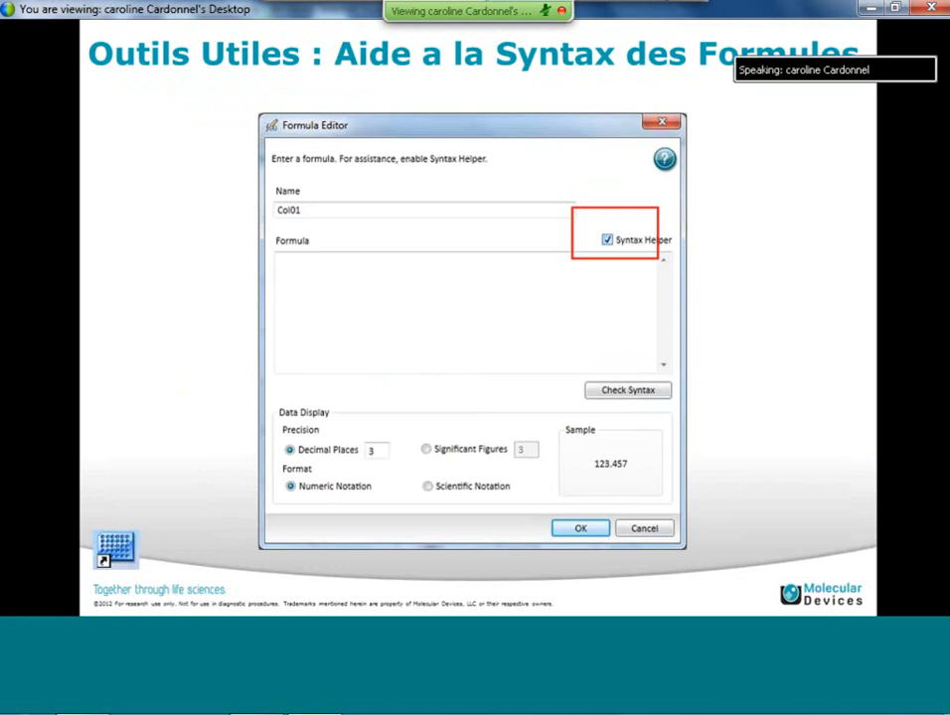
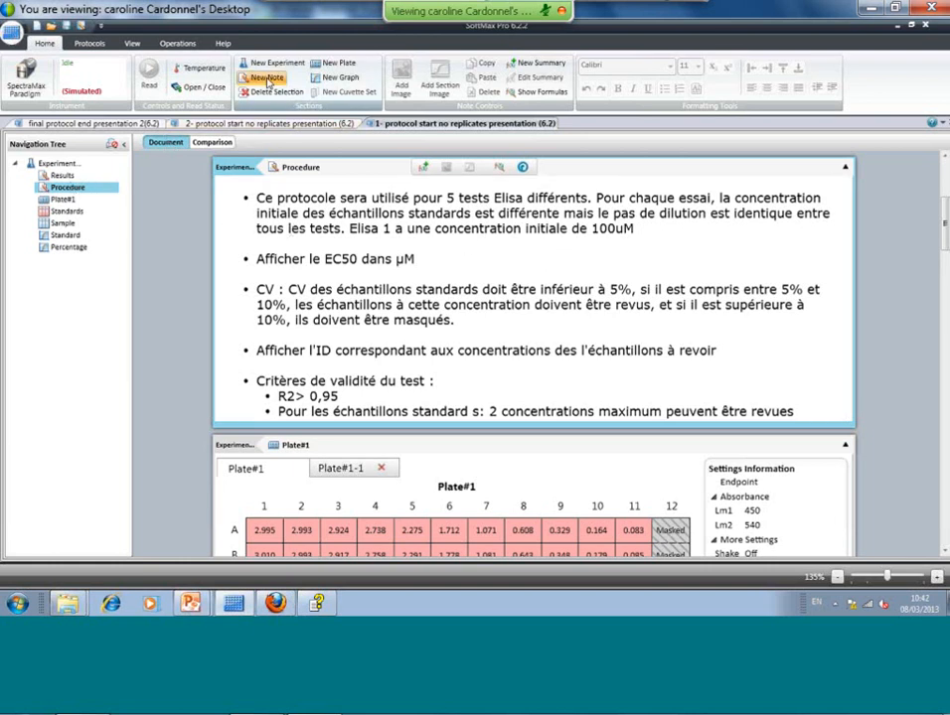
- Add a new note section after the Procedure section and rename it "Data entry"
left_click(266, 79)
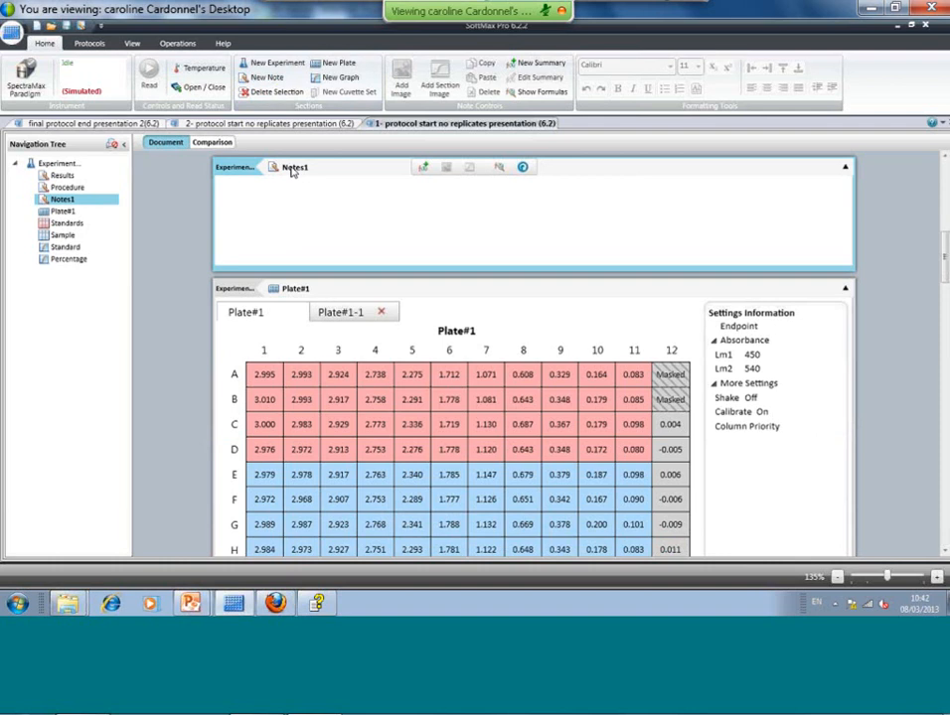
double_click(295, 169)
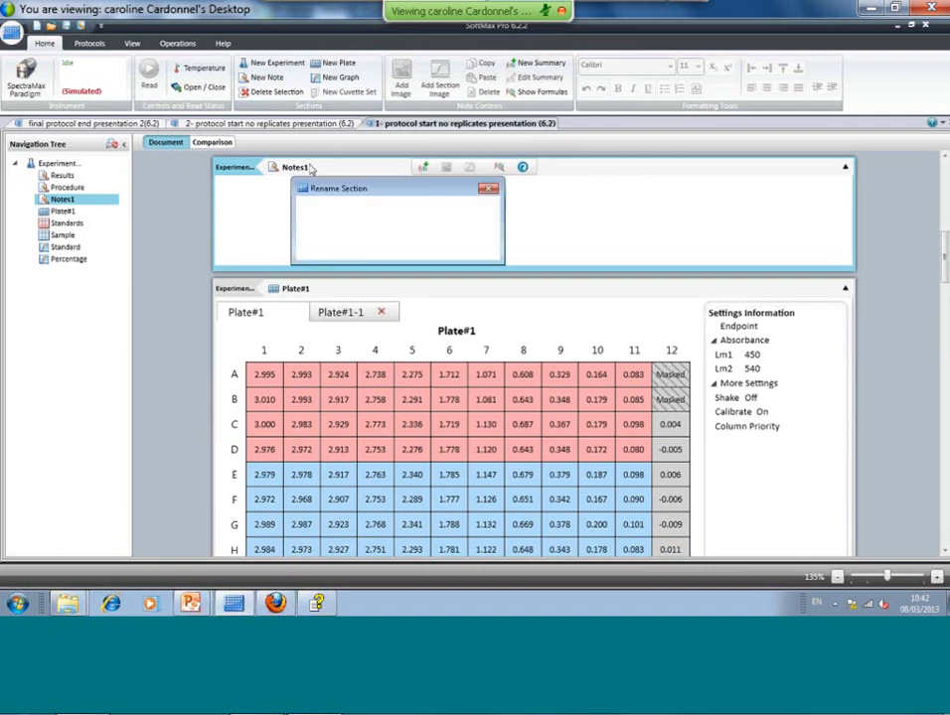
type("Data entry")
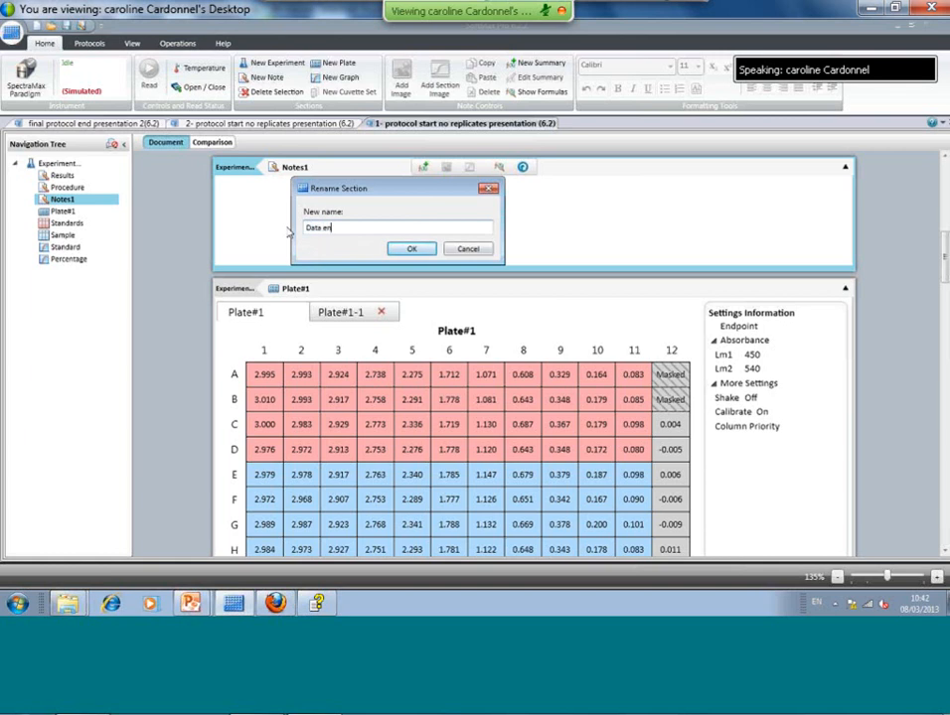
left_click(412, 250)
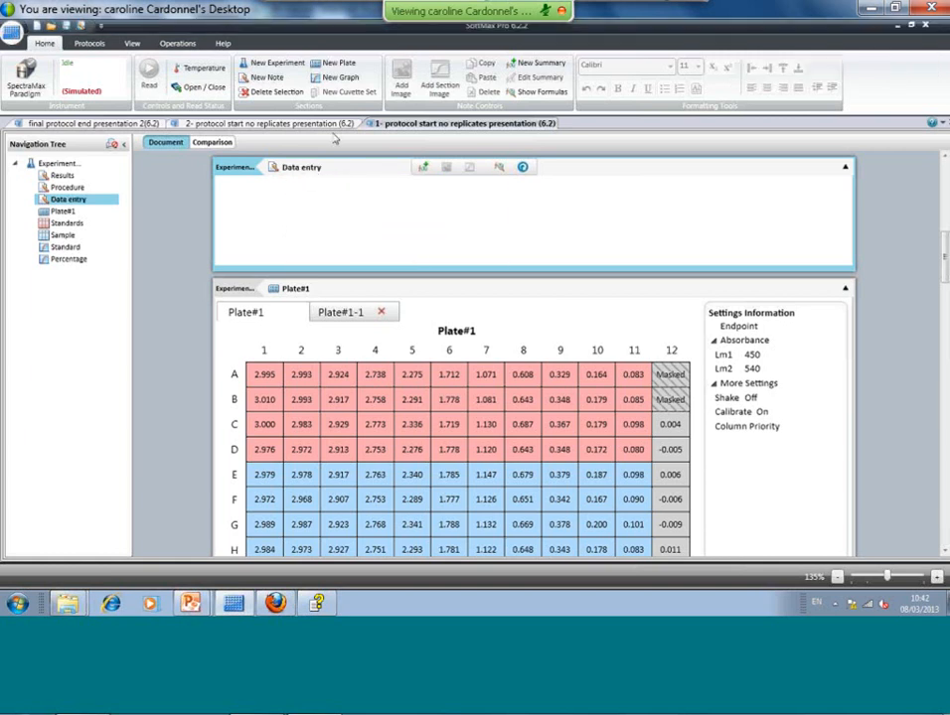
- Create a summary in the Data entry note with the name StdIniConc and the description "Std ini concentration"
left_click(549, 66)
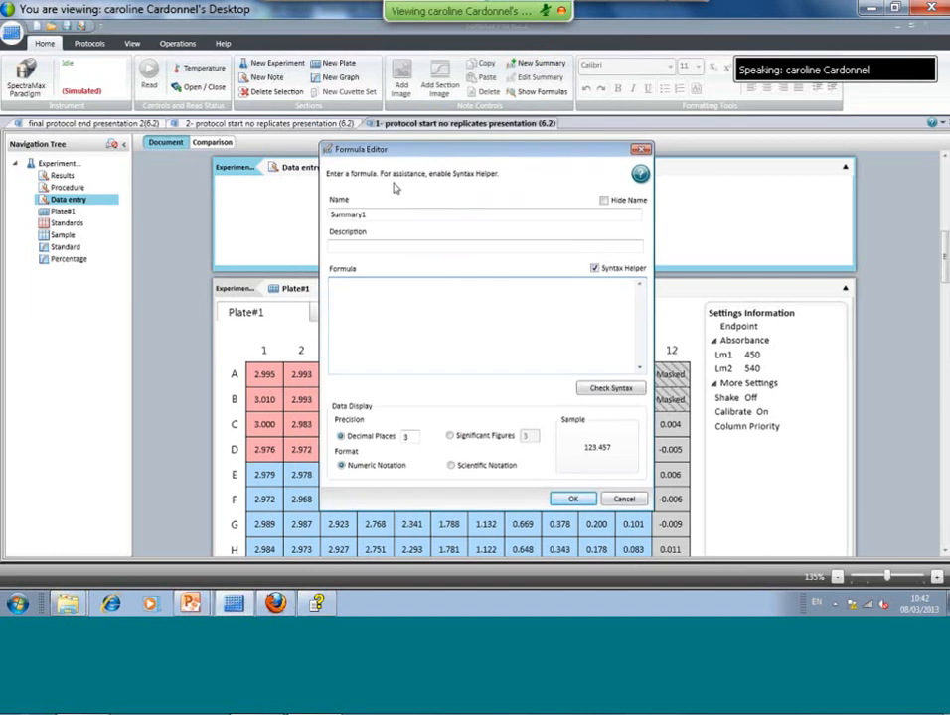
double_click(364, 214)
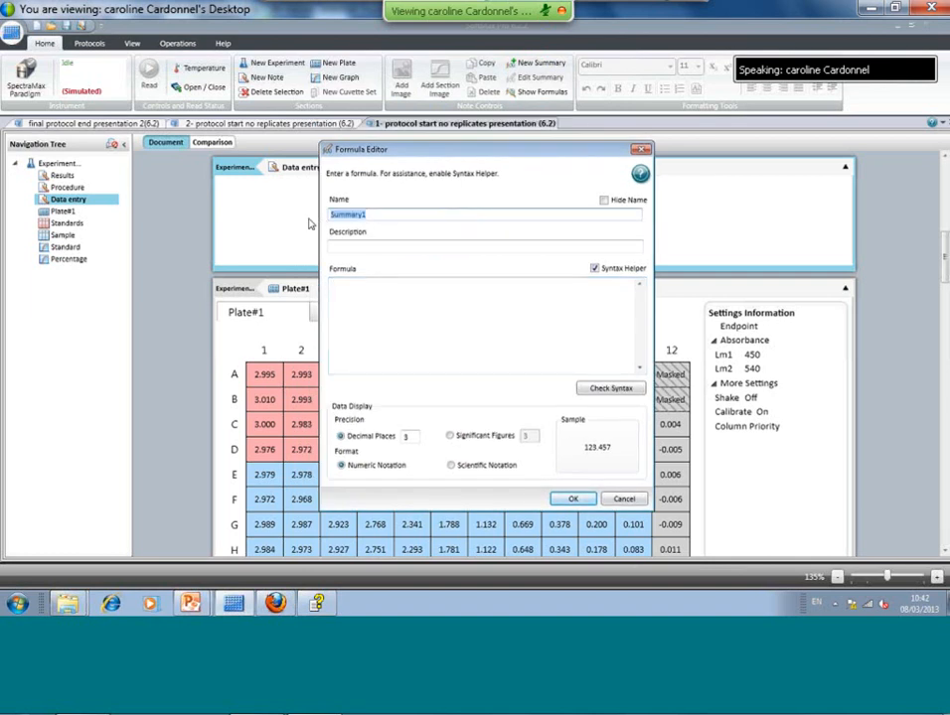
type("Std")
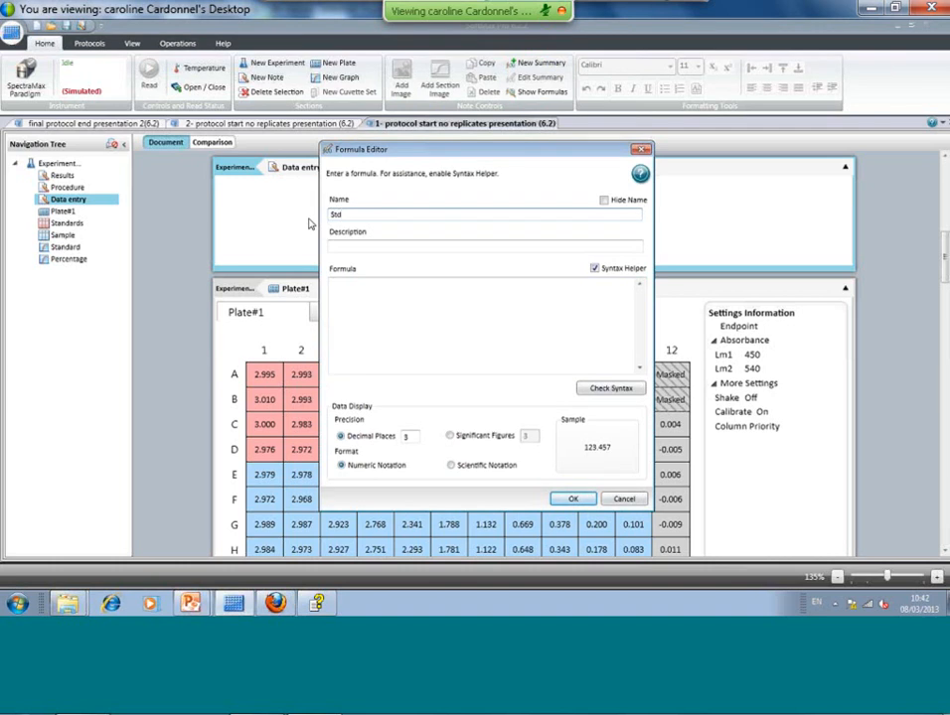
type("IniConc")
left_click(335, 249)
type("S")
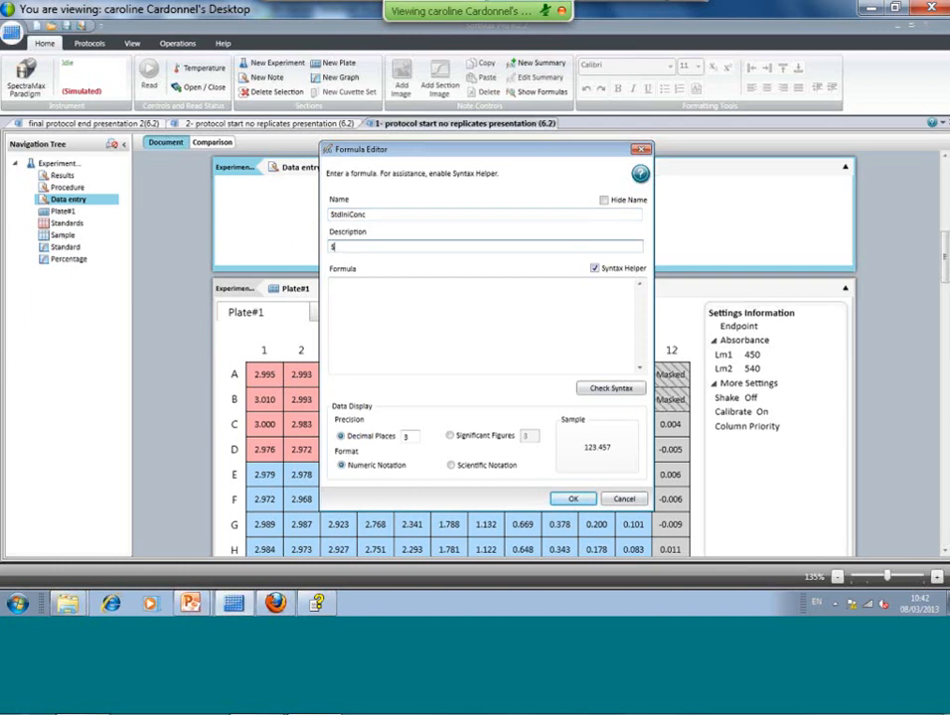
type("td ini conc")
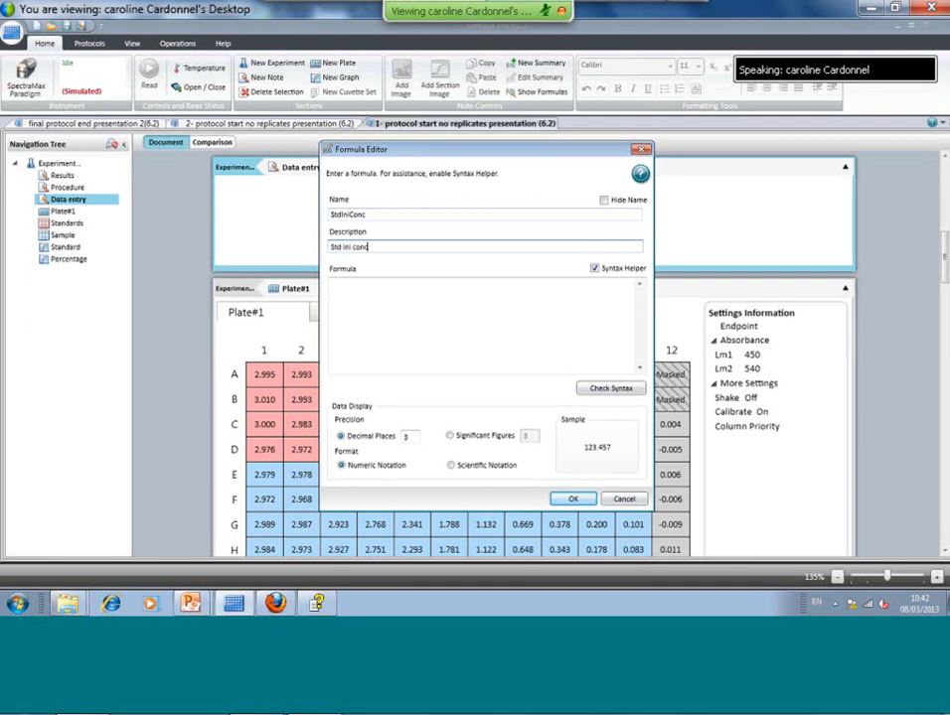
type("entrat")
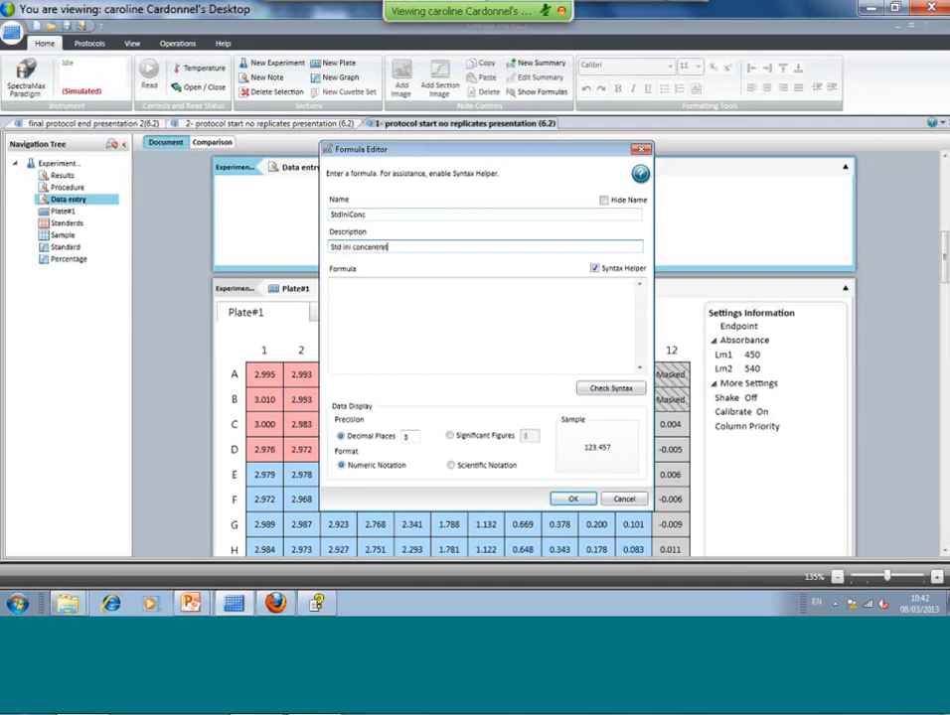
type("ion")
- Set the StdIniConc formula to 100, append "uM" to its description and place the summary in the note
left_click(335, 285)
type("10")
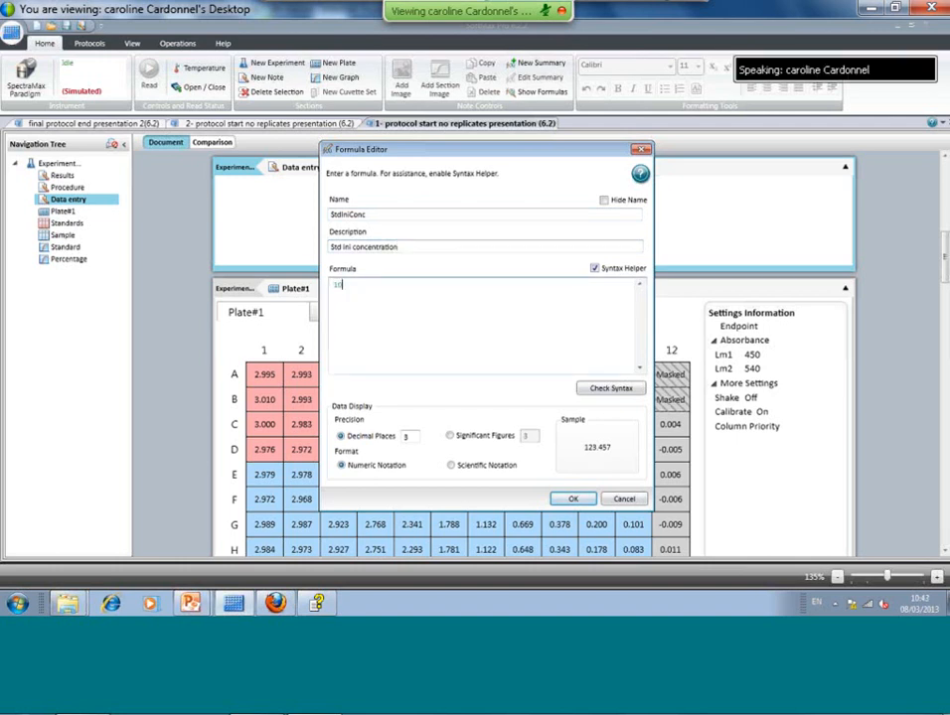
type("0")
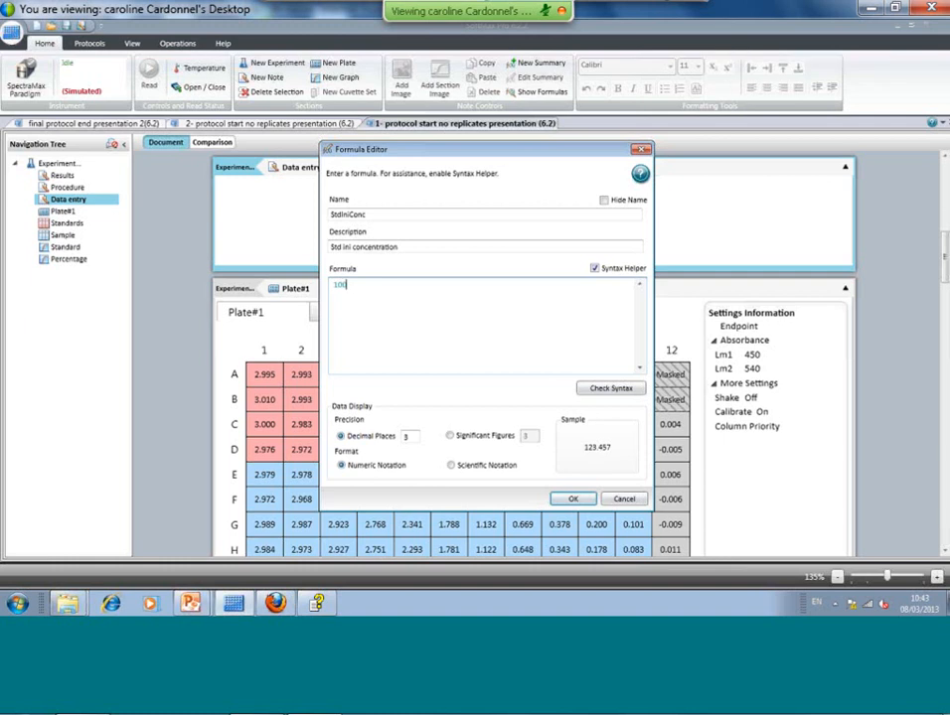
left_click(400, 248)
type("uM")
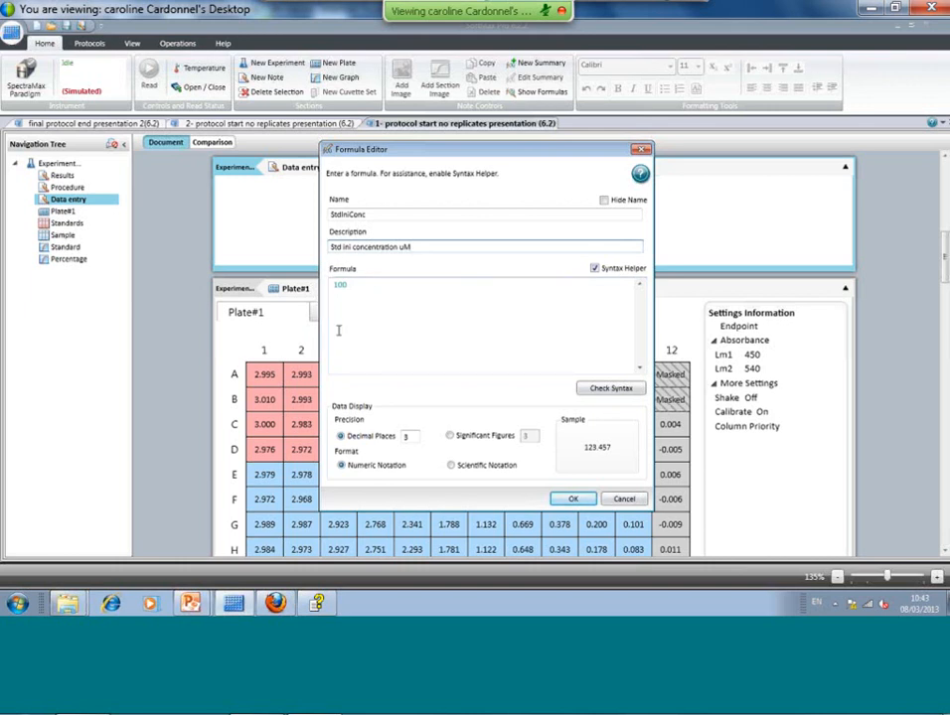
left_click(573, 499)
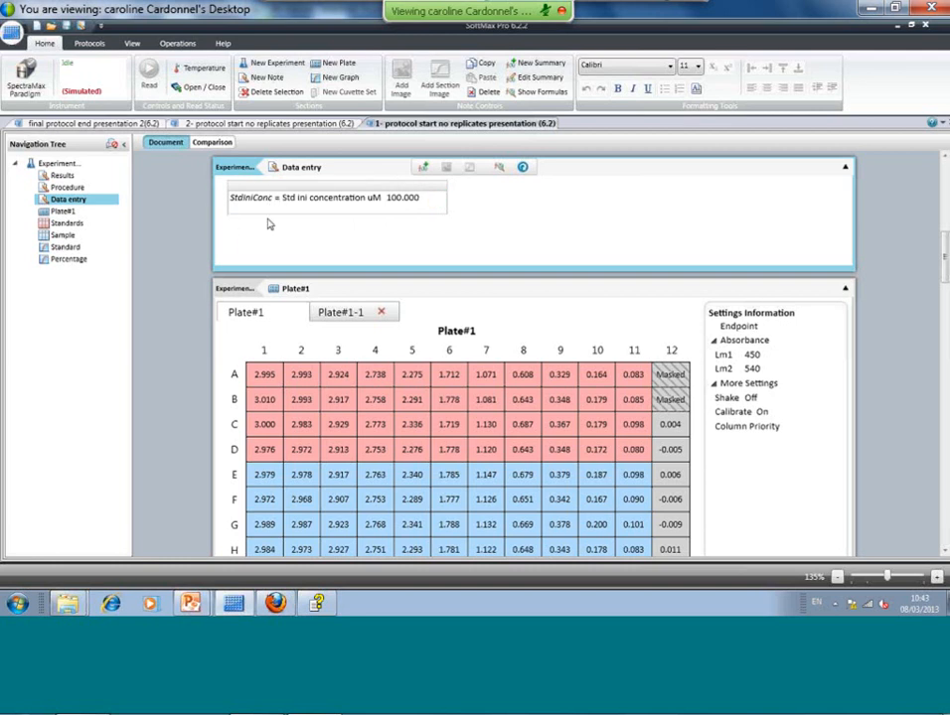
- Start a new column in the Standards group table and name it AdjConc
left_click(70, 223)
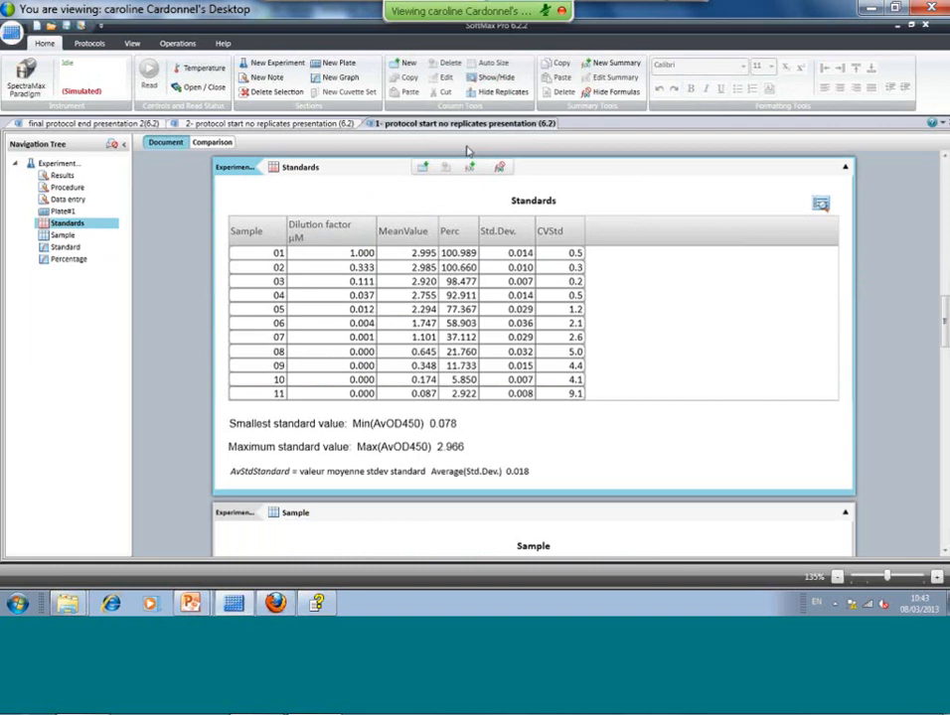
left_click(424, 168)
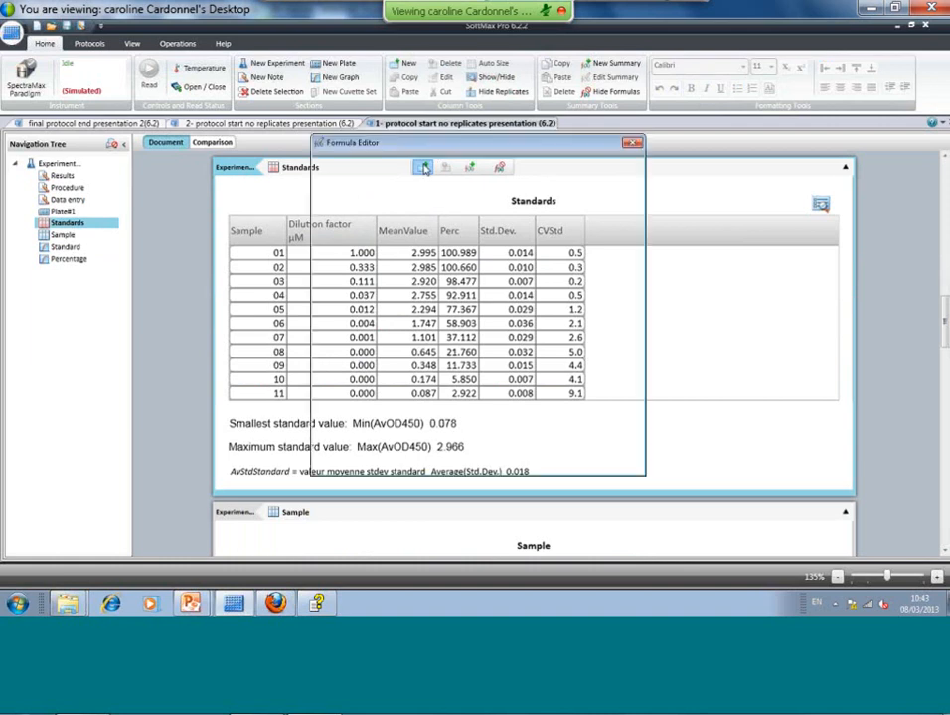
left_click_drag(471, 154, 517, 164)
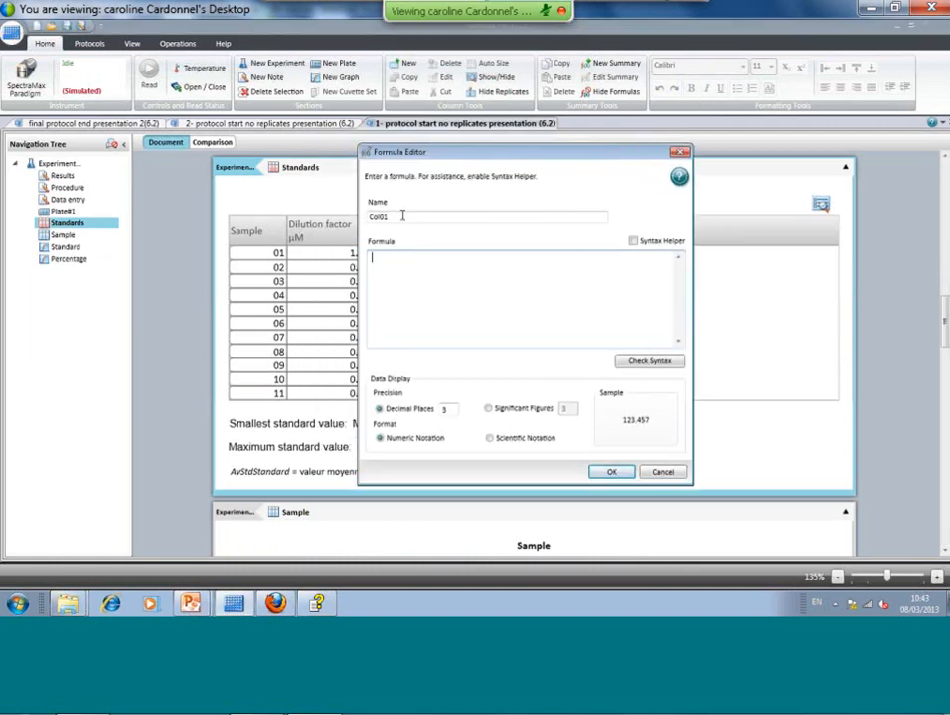
left_click_drag(397, 214, 353, 221)
type("A")
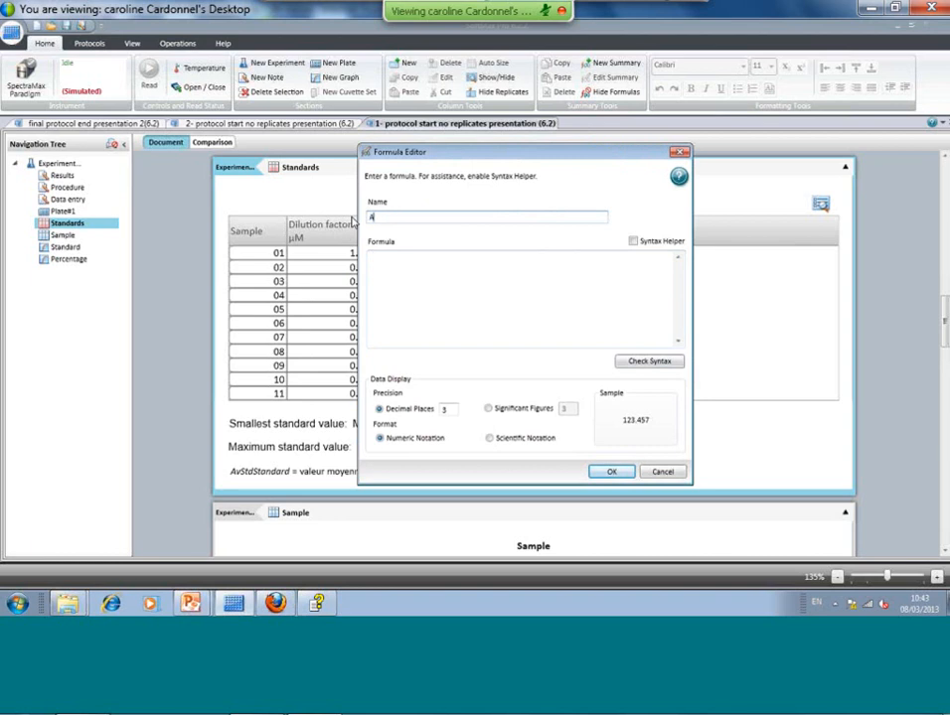
type("djConc")
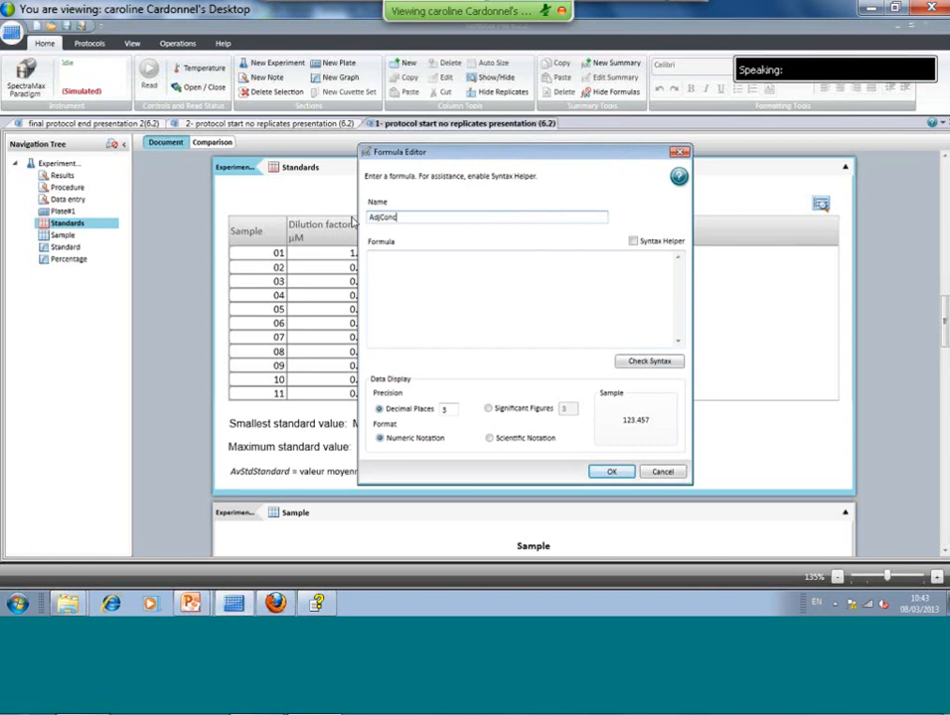
key("Tab")
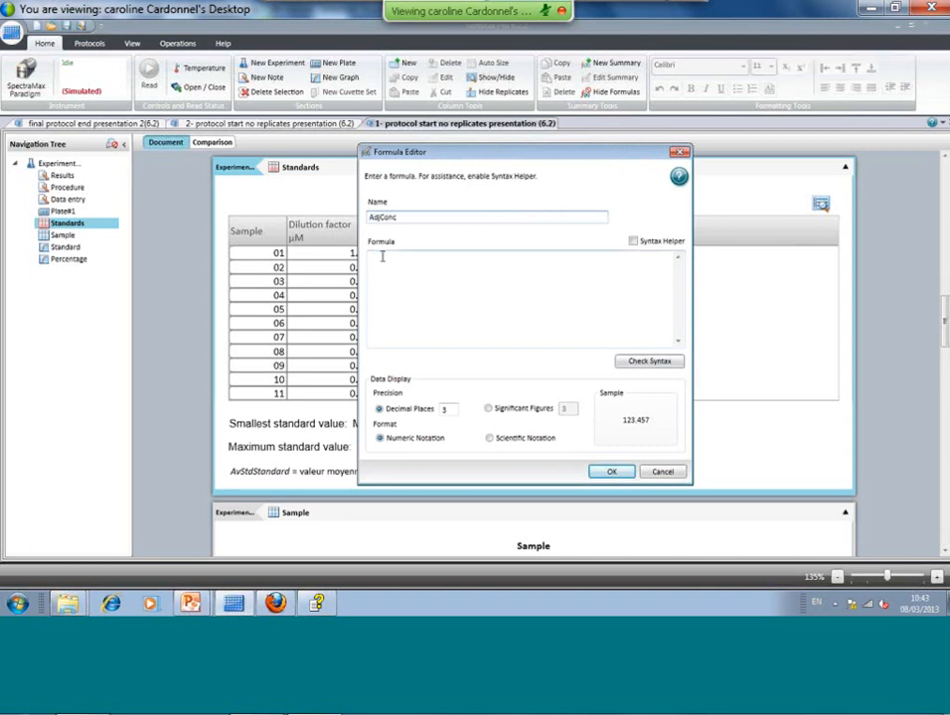
- Enable the Syntax Helper for the AdjConc formula and insert the Standards group's Dilution factor as its first term
left_click_drag(450, 157, 502, 174)
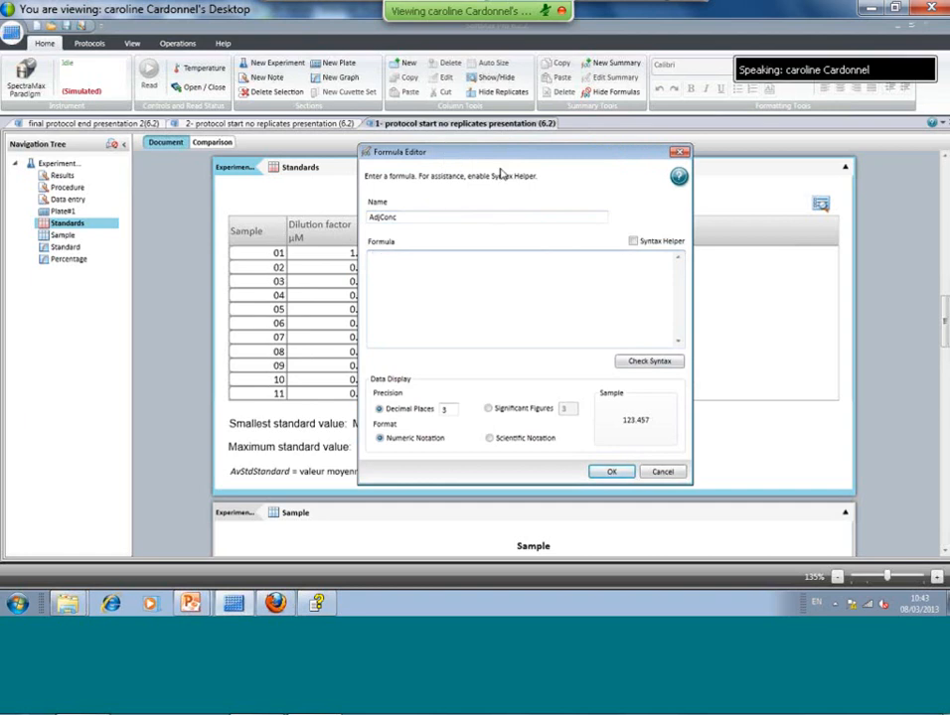
left_click(690, 257)
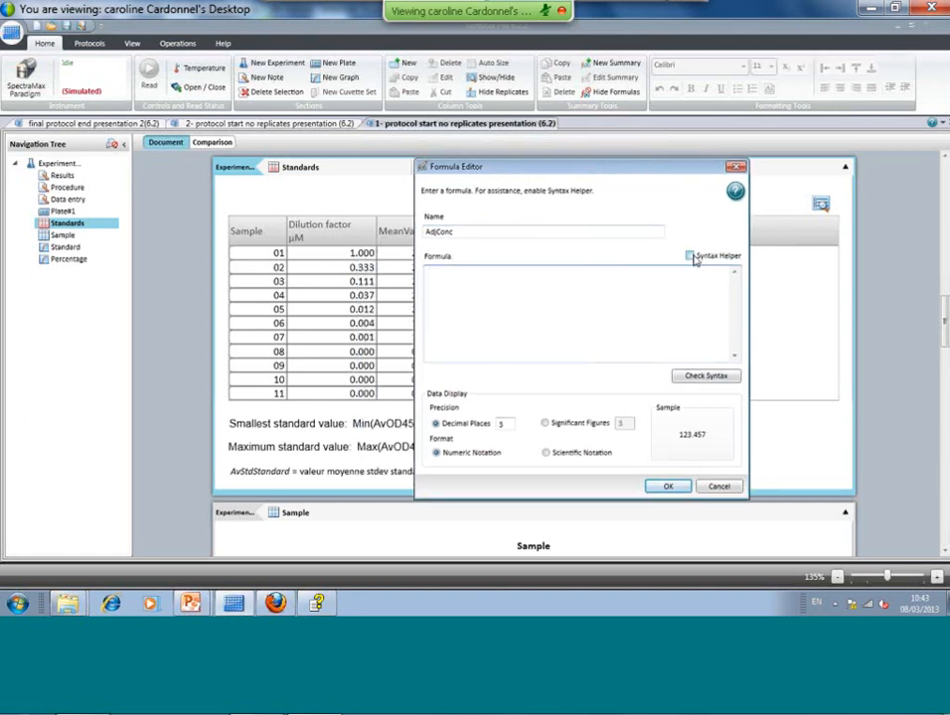
left_click(433, 270)
type("di")
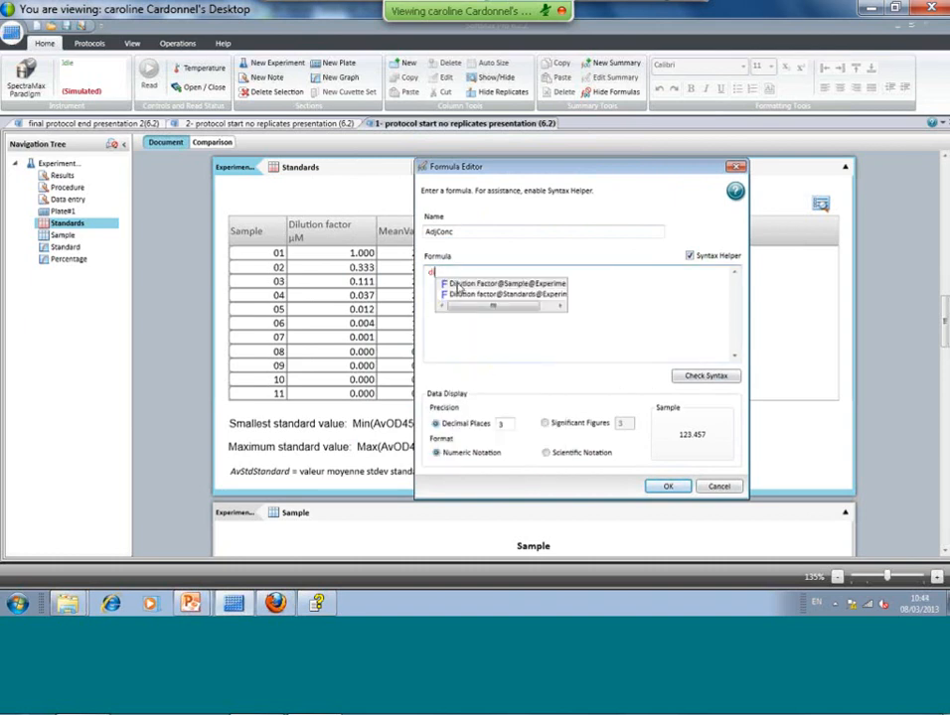
key("BackSpace")
left_click(459, 295)
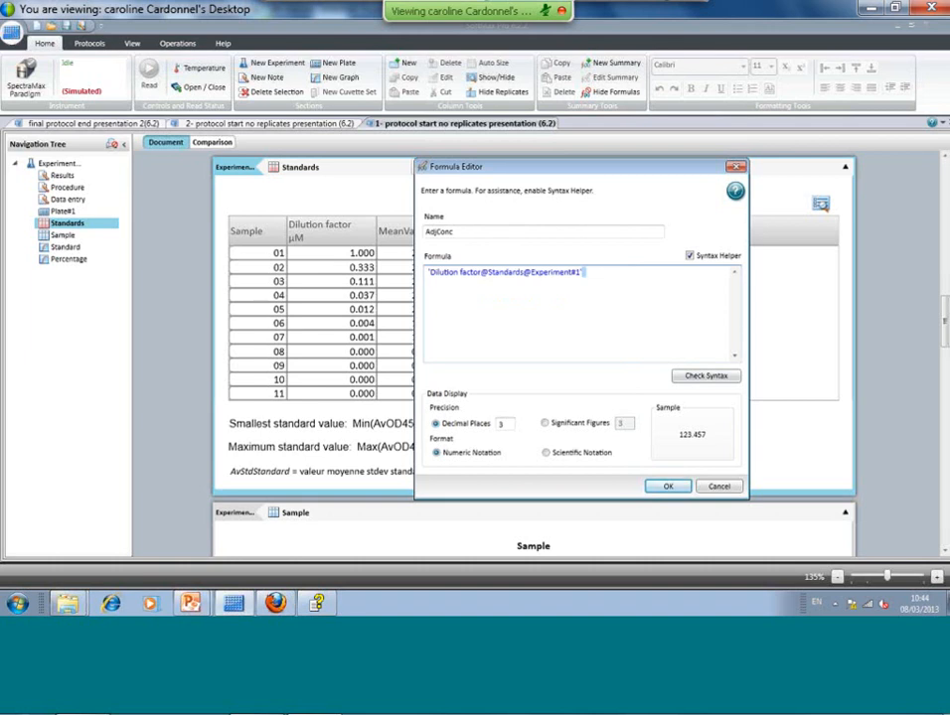
- Multiply the AdjConc formula by StdIniConc from the Data entry note, check its syntax and accept the column
type("8")
key("BackSpace")
type("*")
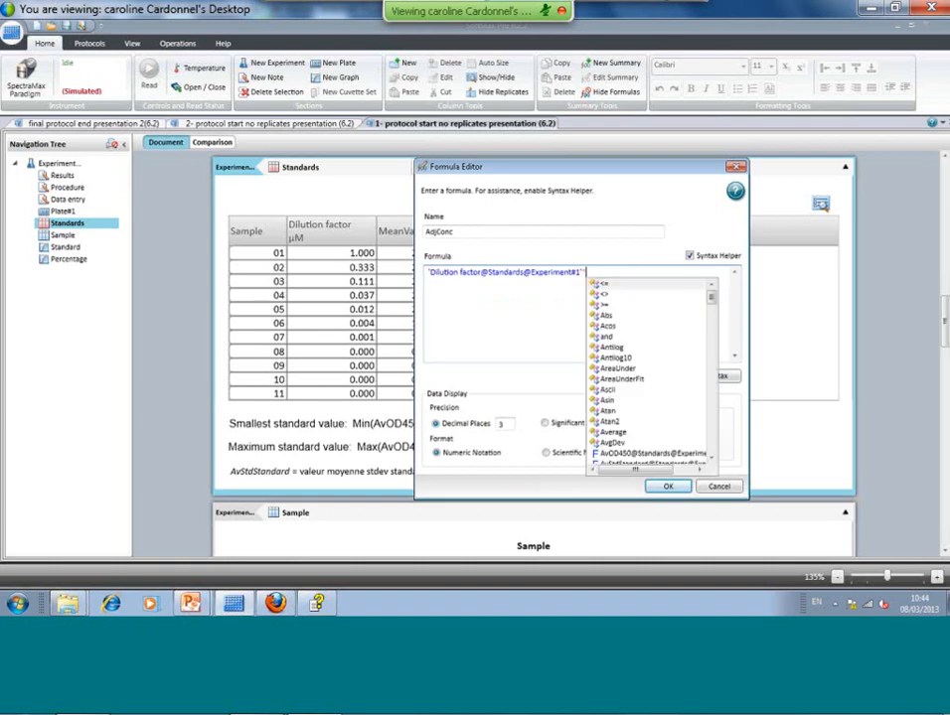
type("st")
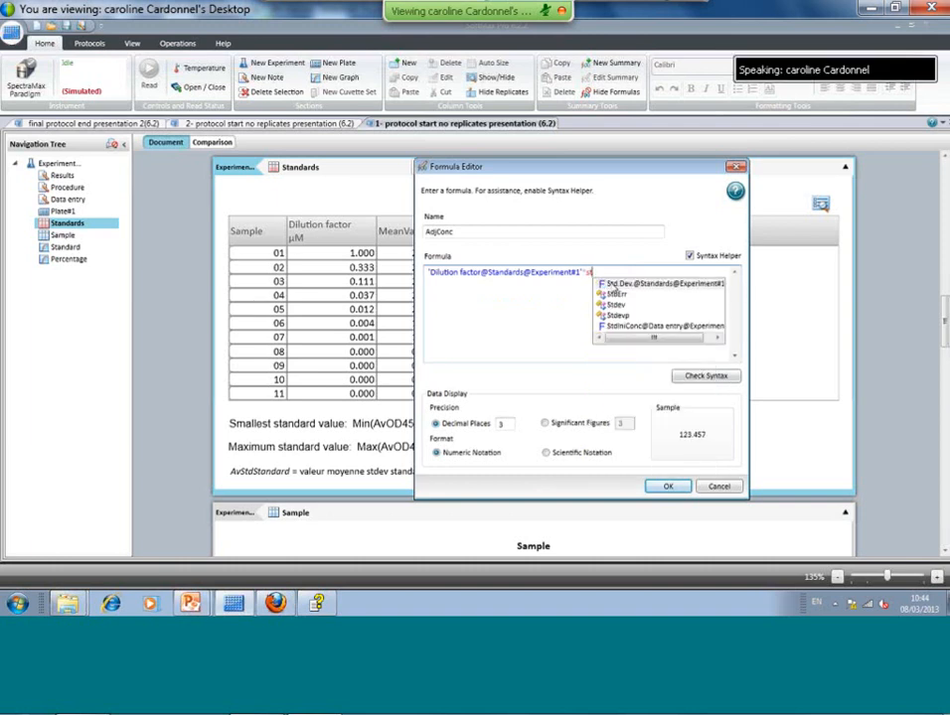
type("d")
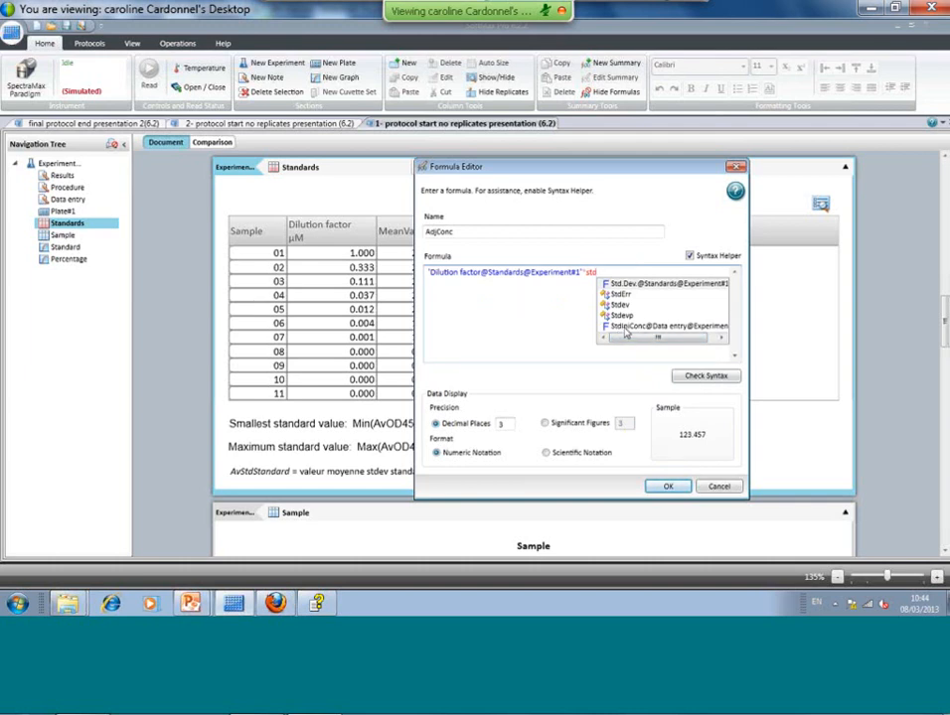
double_click(625, 329)
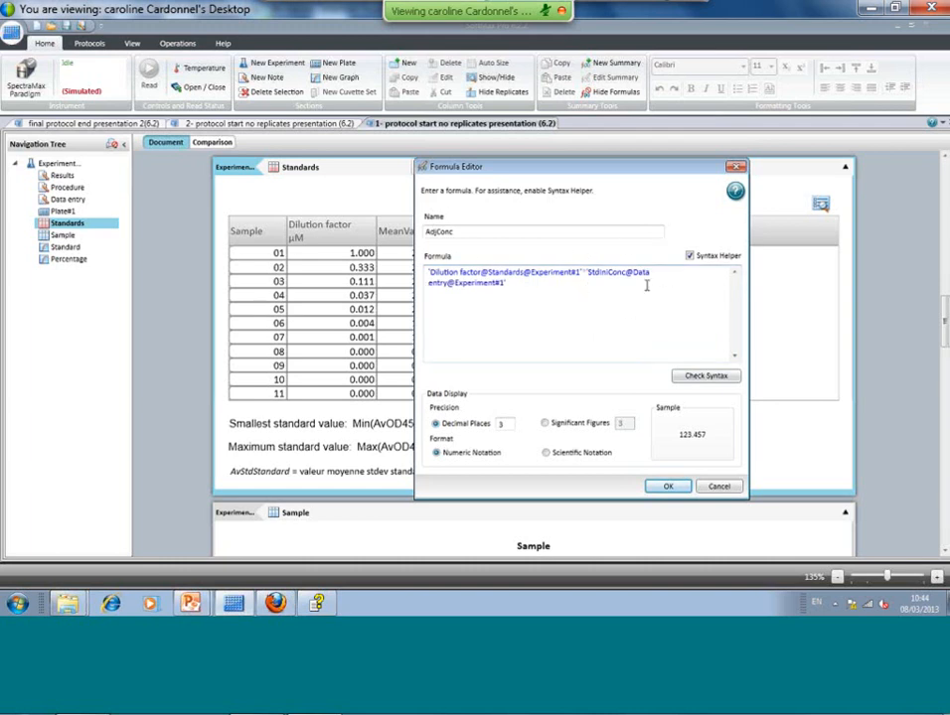
left_click(700, 376)
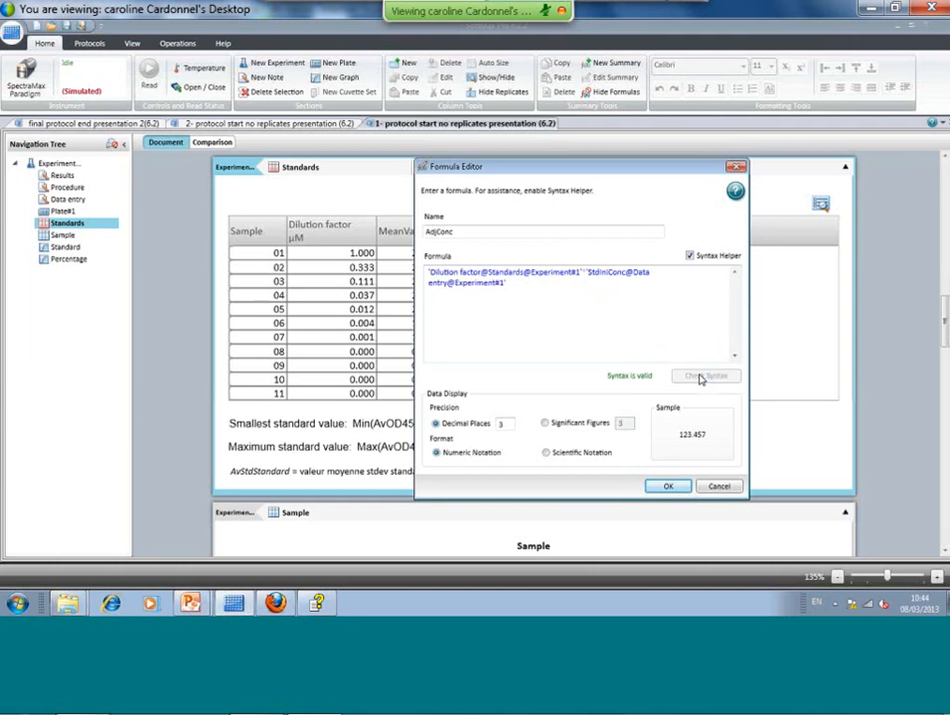
left_click(668, 486)
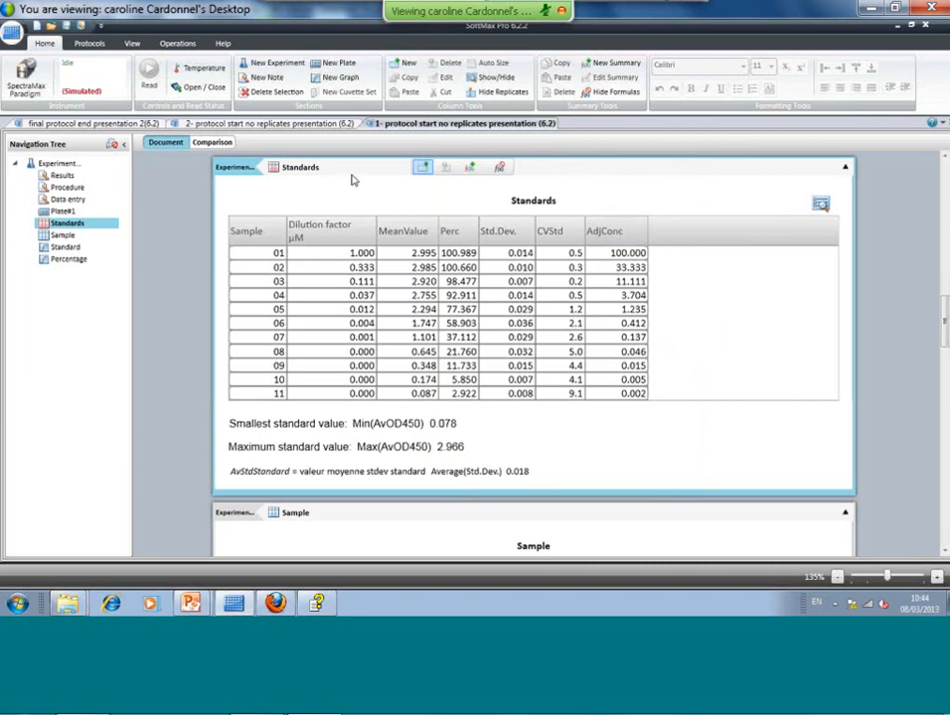
- Set the X-axis data of the Standardcurve plot in the Standard graph to AdjConc
left_click(63, 248)
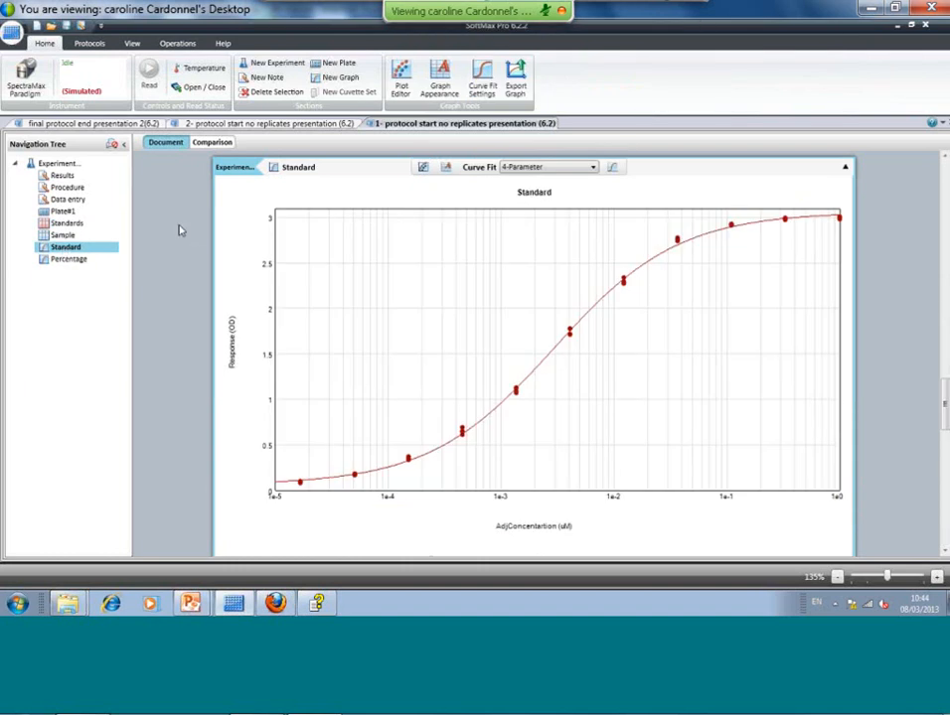
left_click(424, 168)
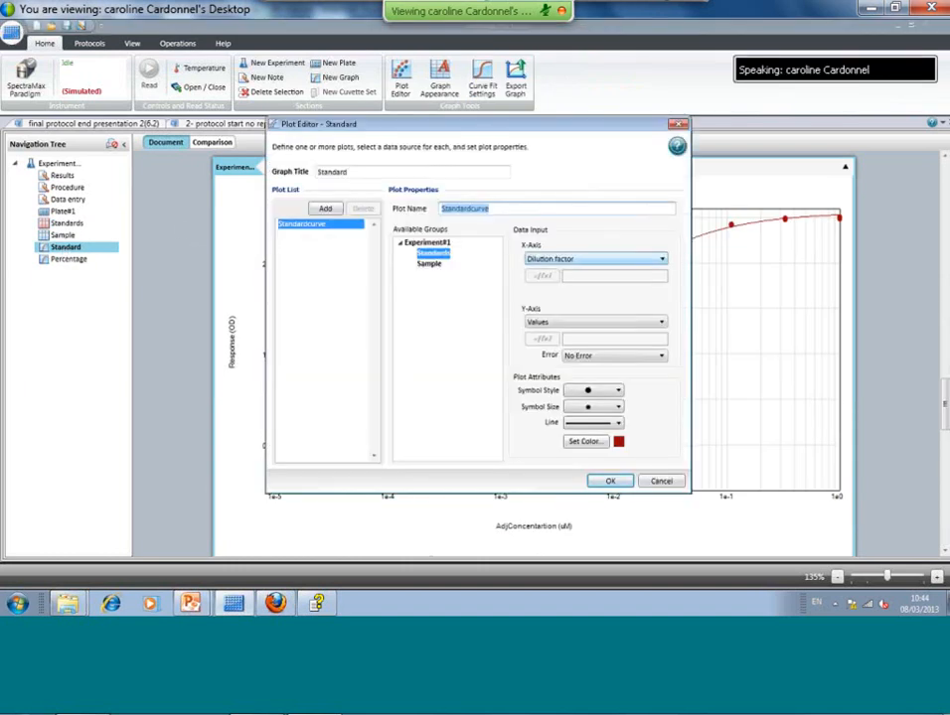
left_click(662, 260)
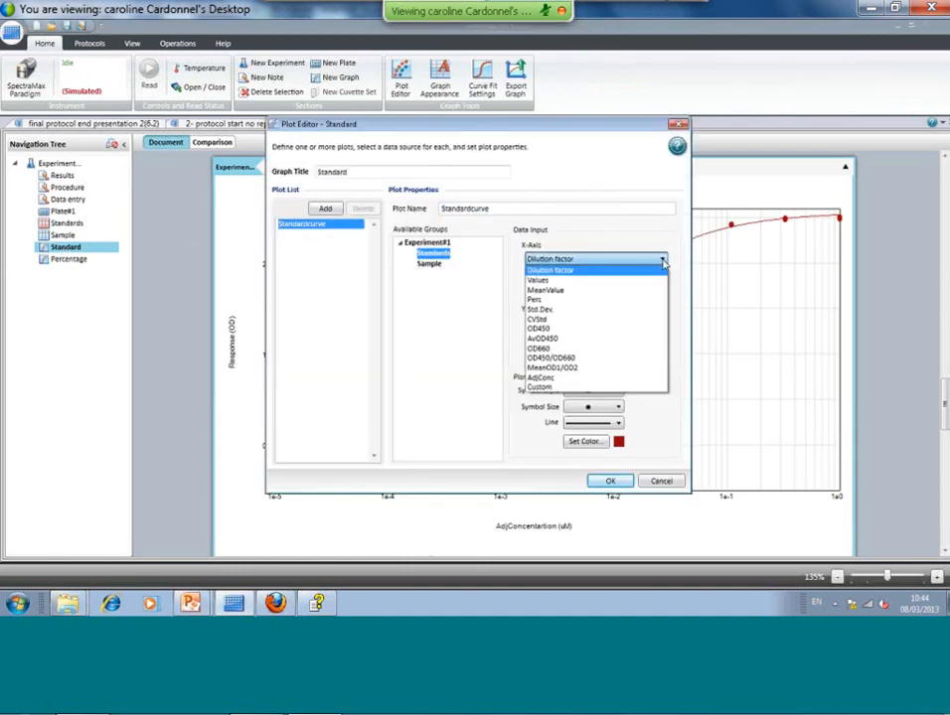
left_click(574, 382)
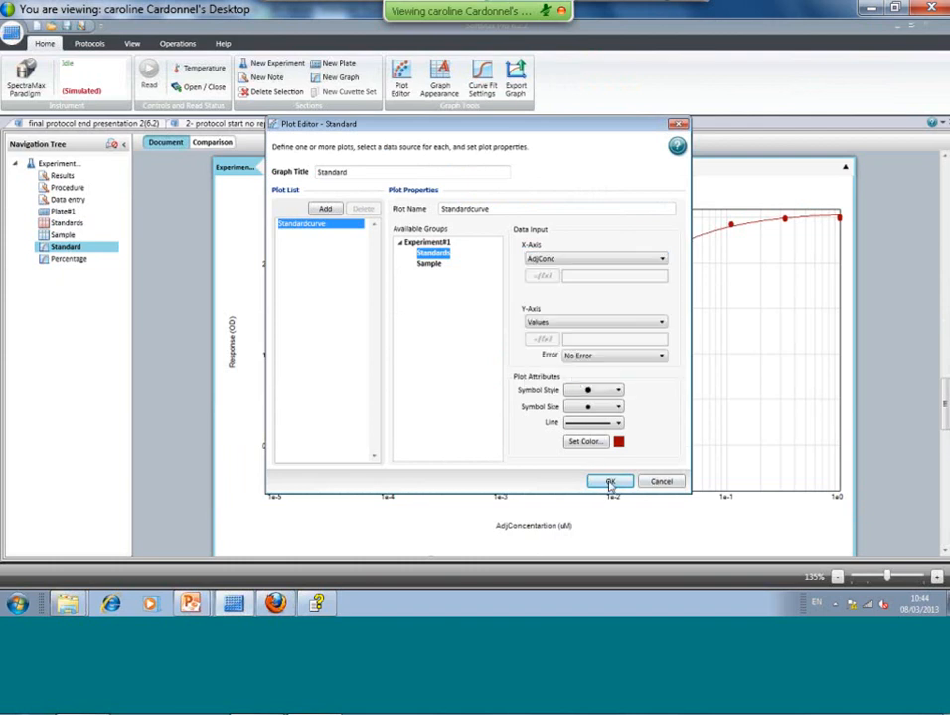
left_click(610, 482)
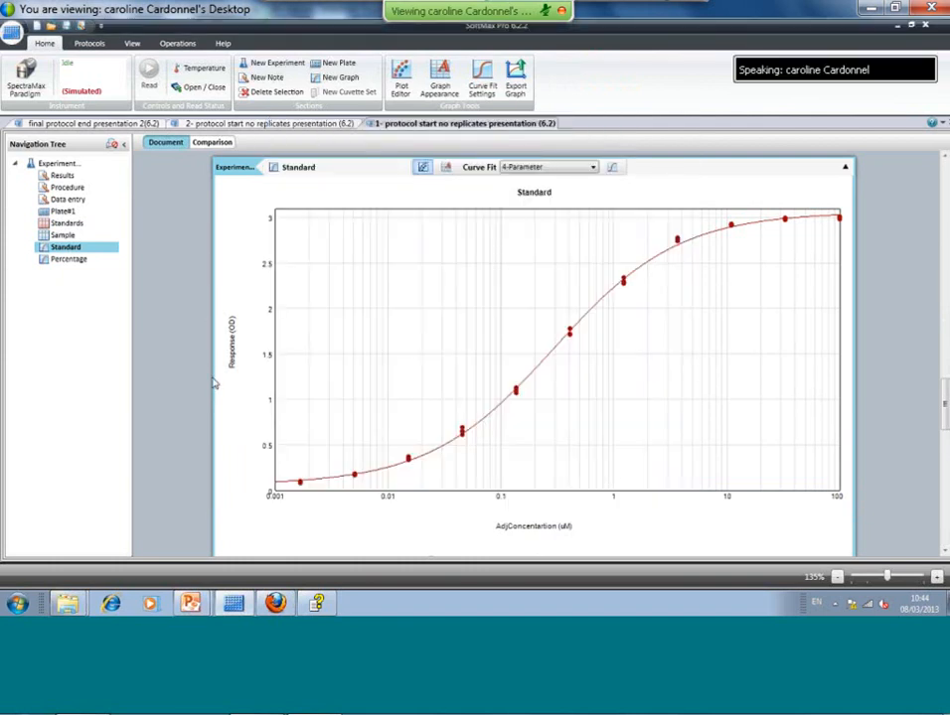
- Set the X-axis data of the StdPerc plot in the Percentage graph to AdjConc
left_click(83, 262)
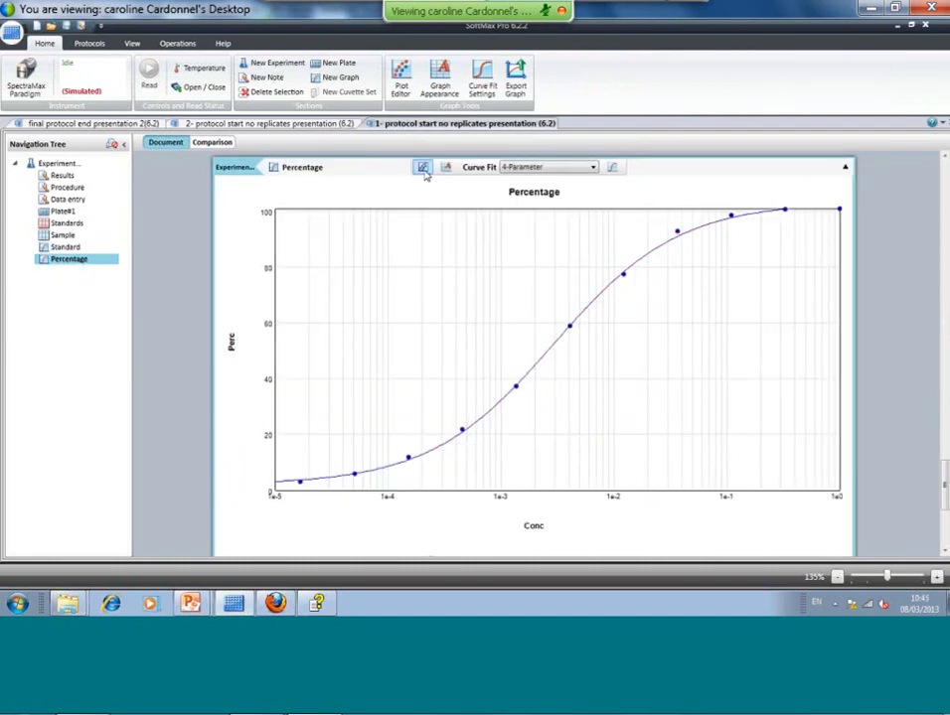
left_click(425, 171)
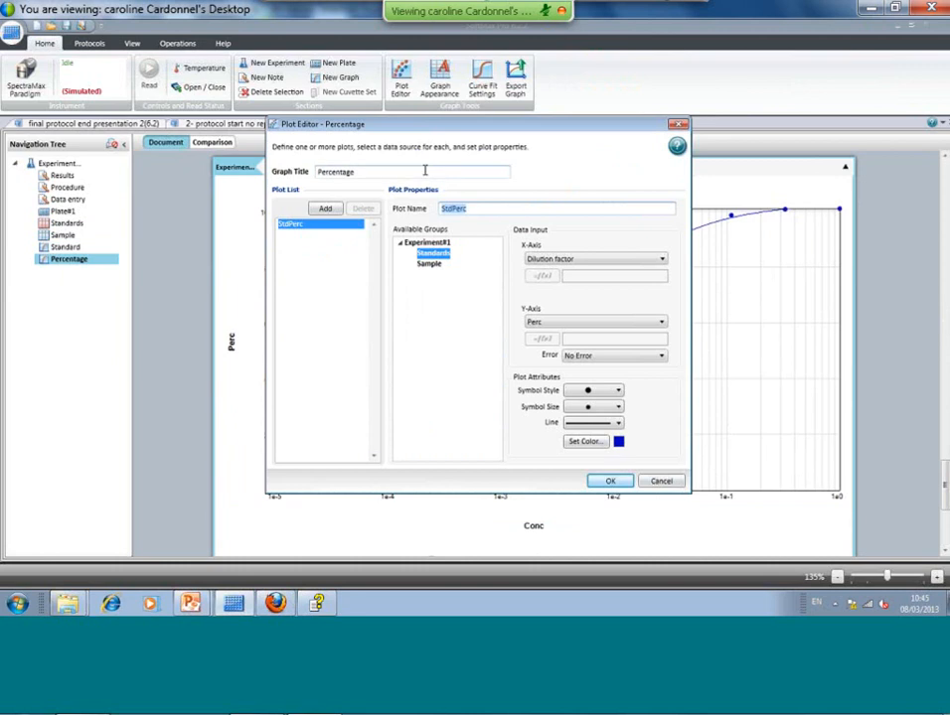
left_click(664, 262)
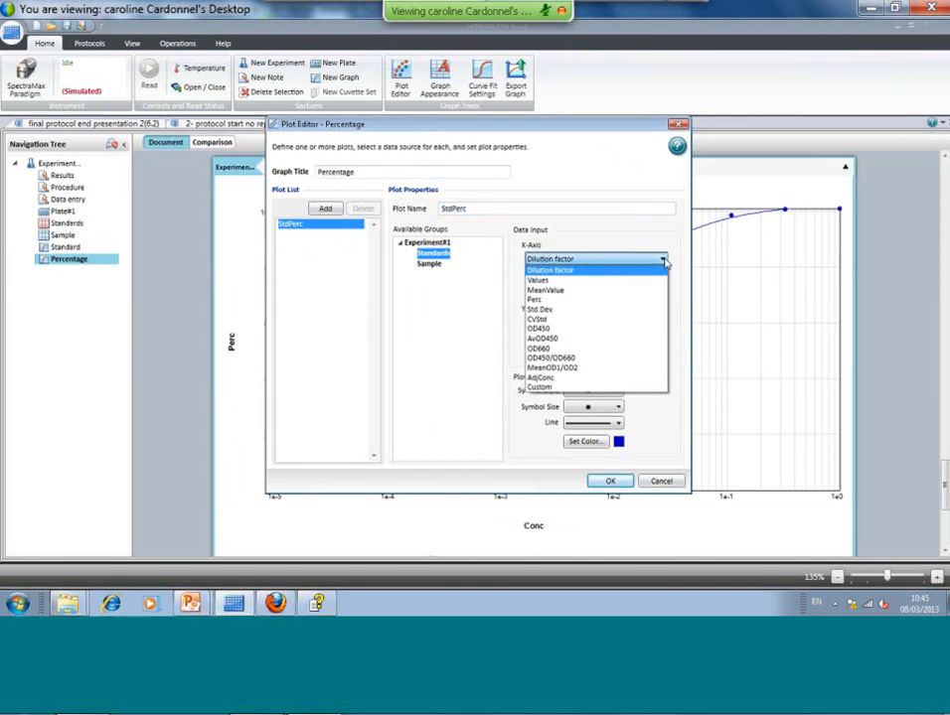
left_click(542, 377)
left_click(598, 482)
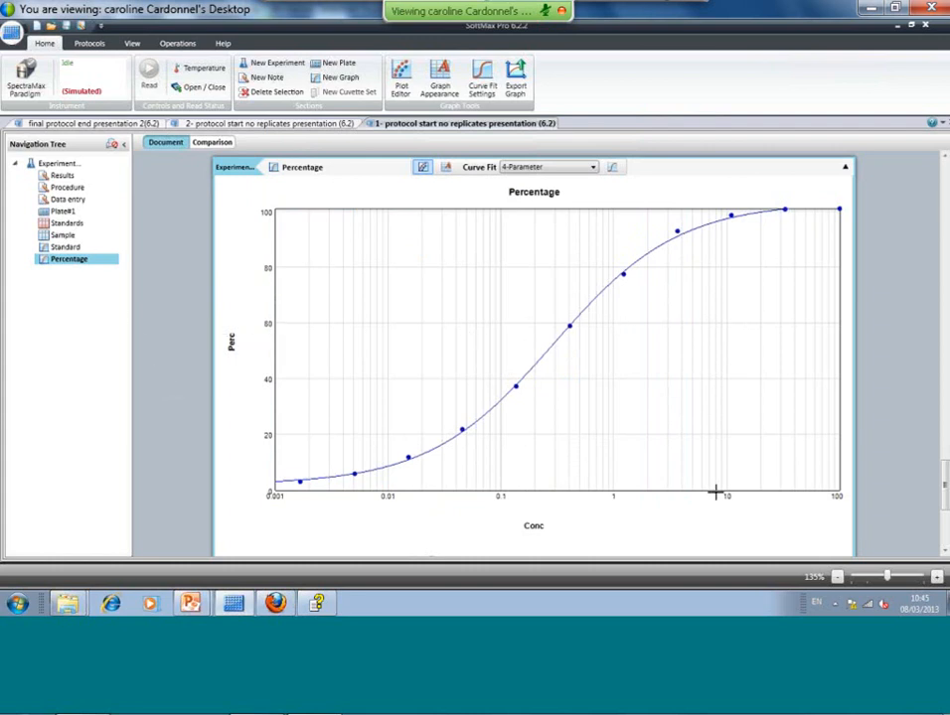
- Start a new summary in the Standards section with the name Ec50 and the description ec50
left_click(67, 188)
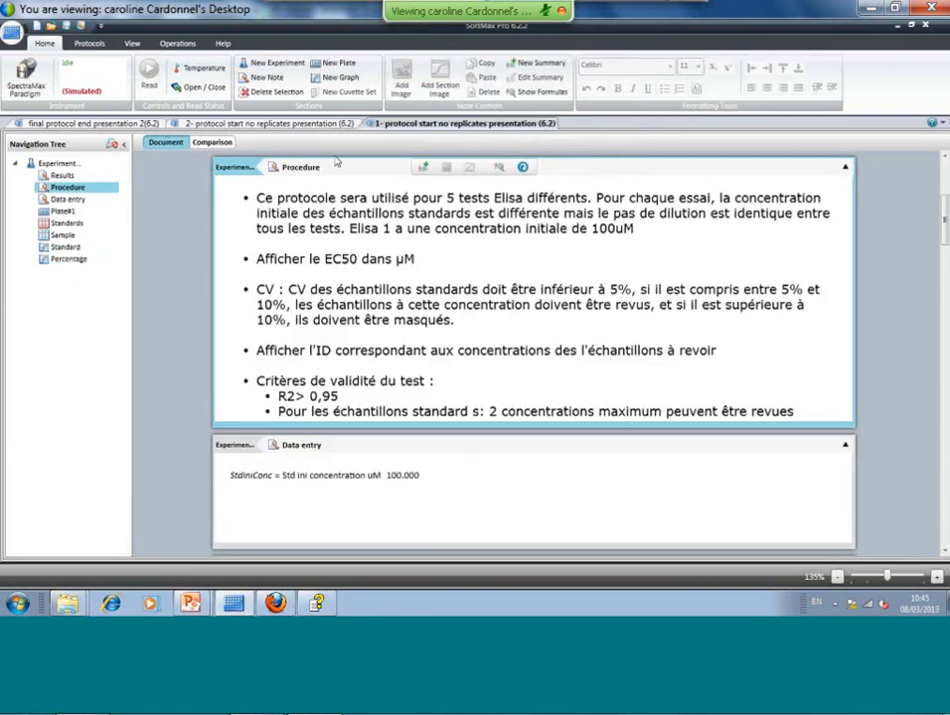
left_click(57, 224)
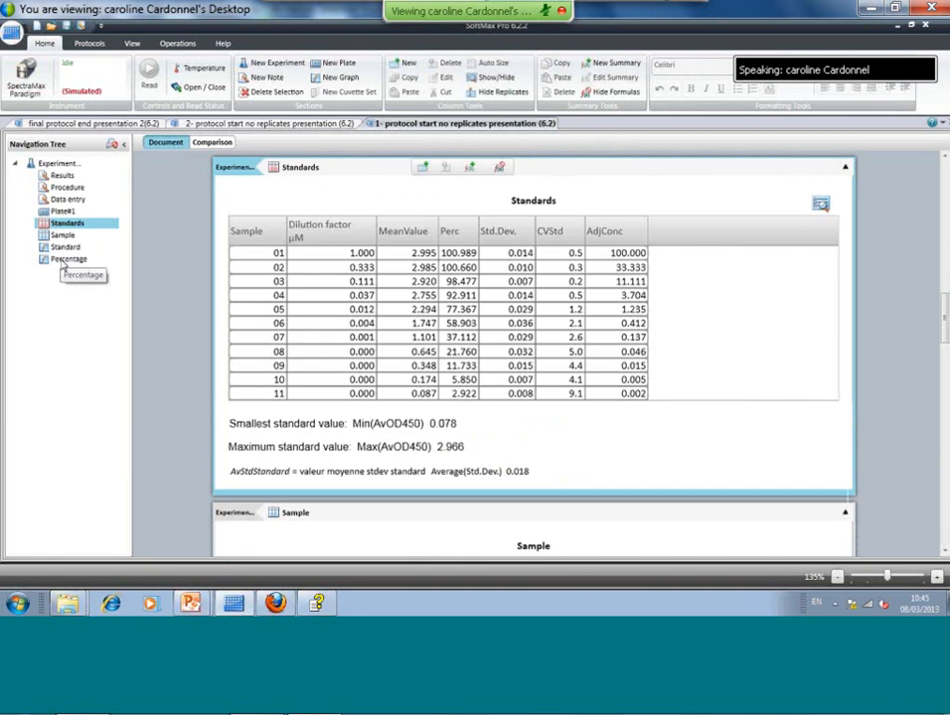
left_click(64, 260)
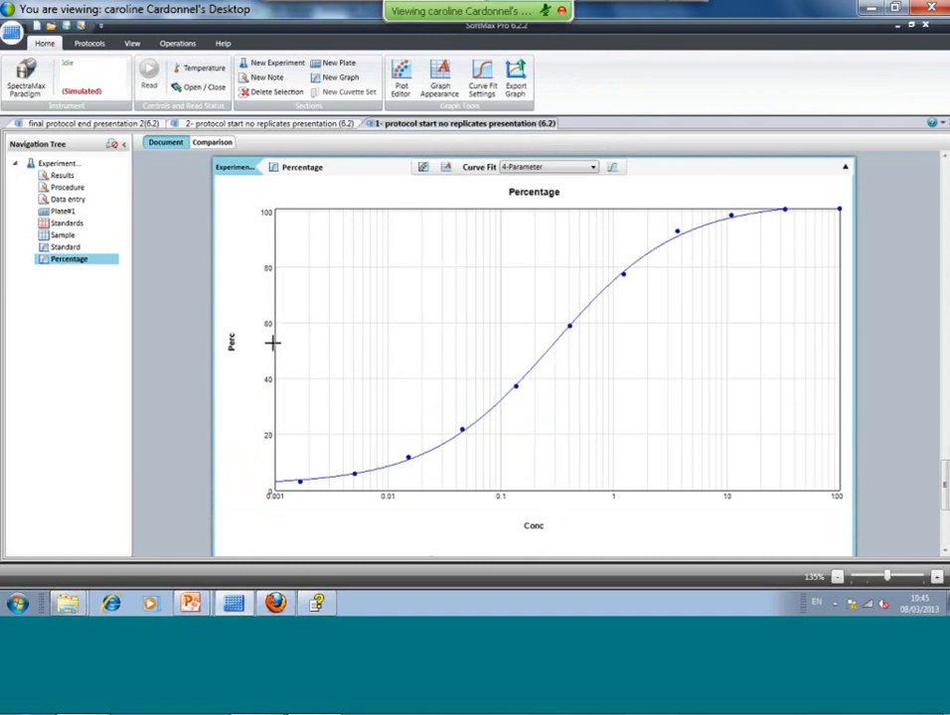
left_click(68, 222)
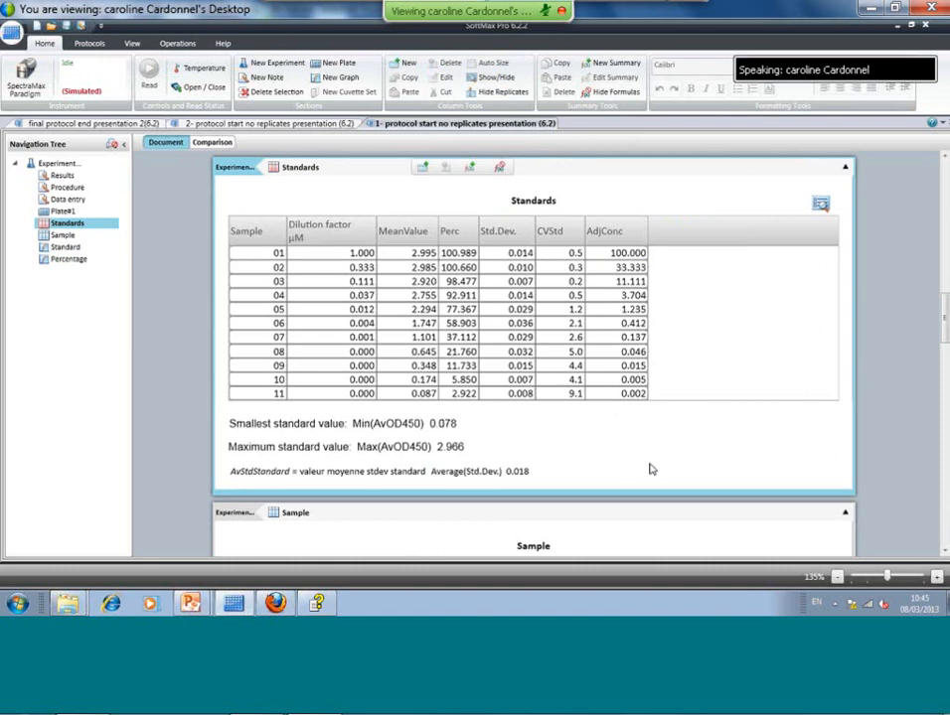
left_click(476, 171)
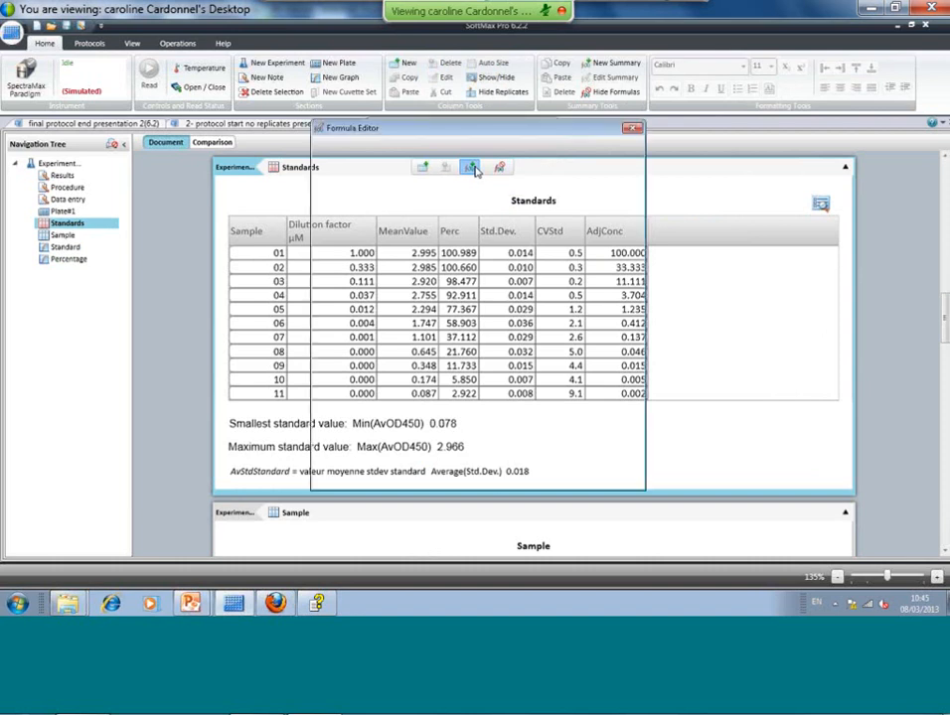
type("S")
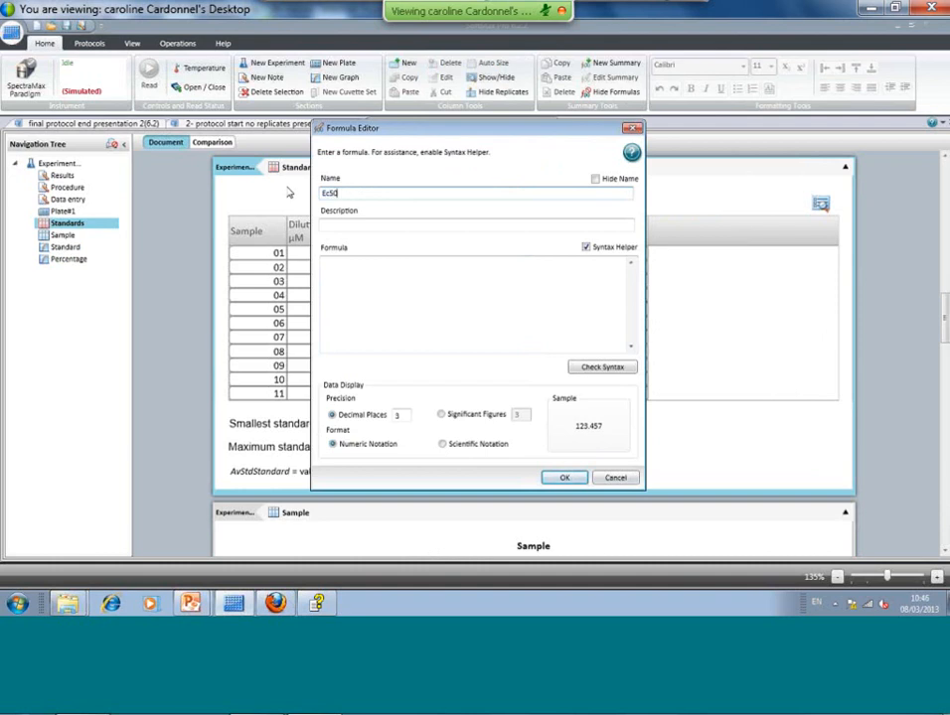
left_click(331, 226)
type("ec")
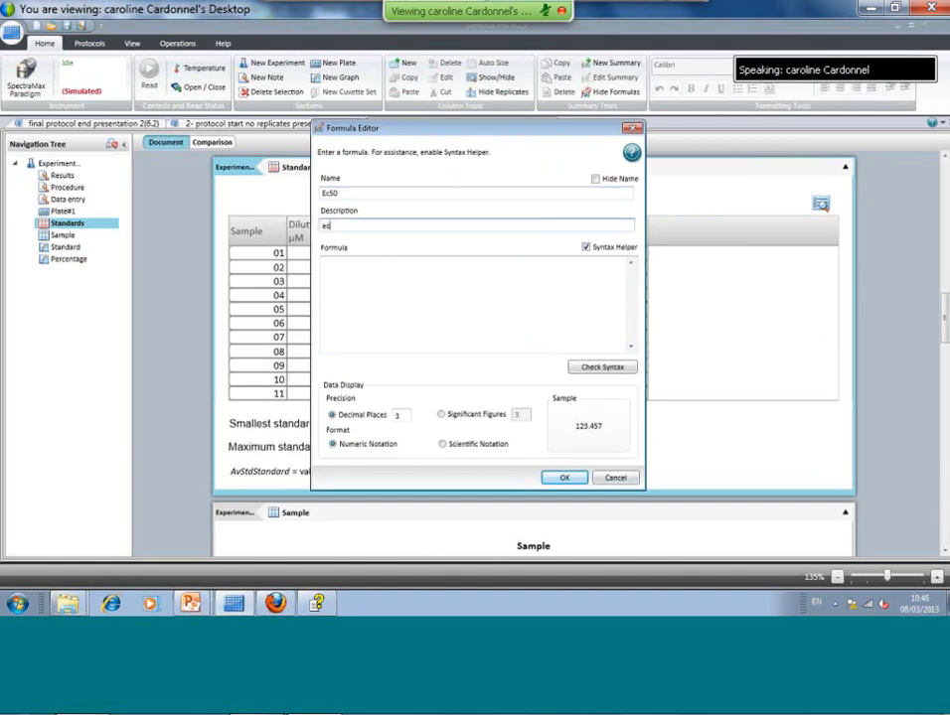
type("50")
- Set the Ec50 formula to InterpX of the StdPerc plot at 50 and place the summary below the AvStdStandard line
left_click(343, 269)
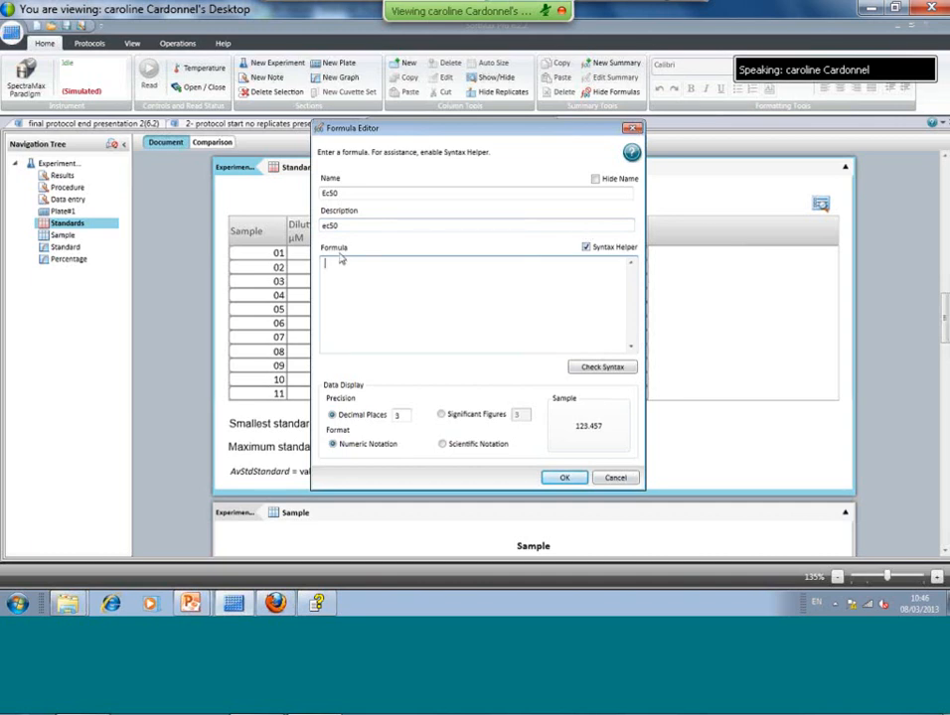
type("In")
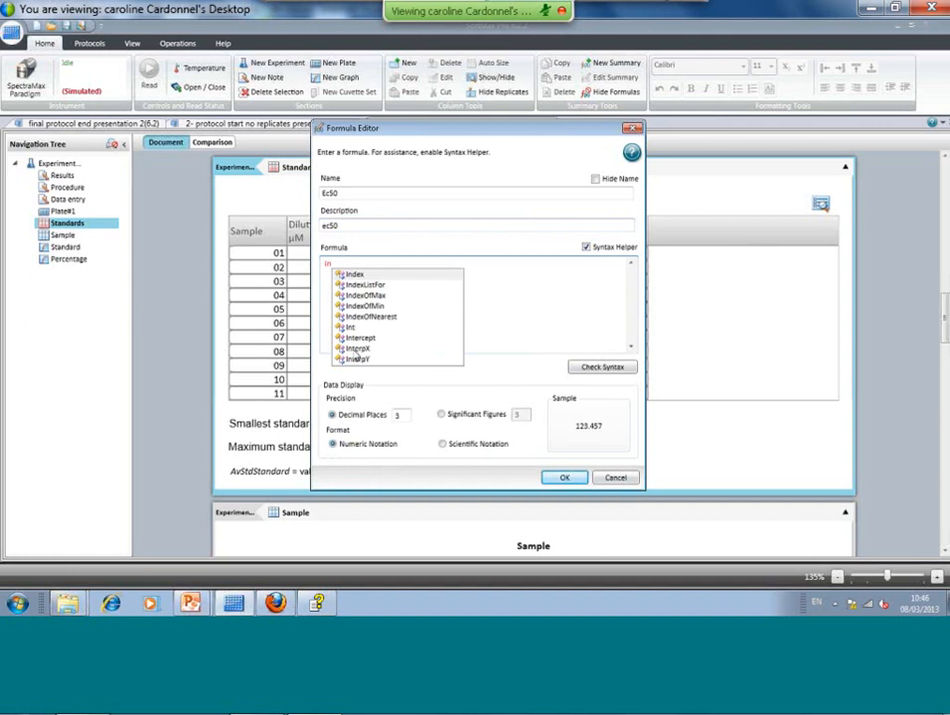
double_click(356, 348)
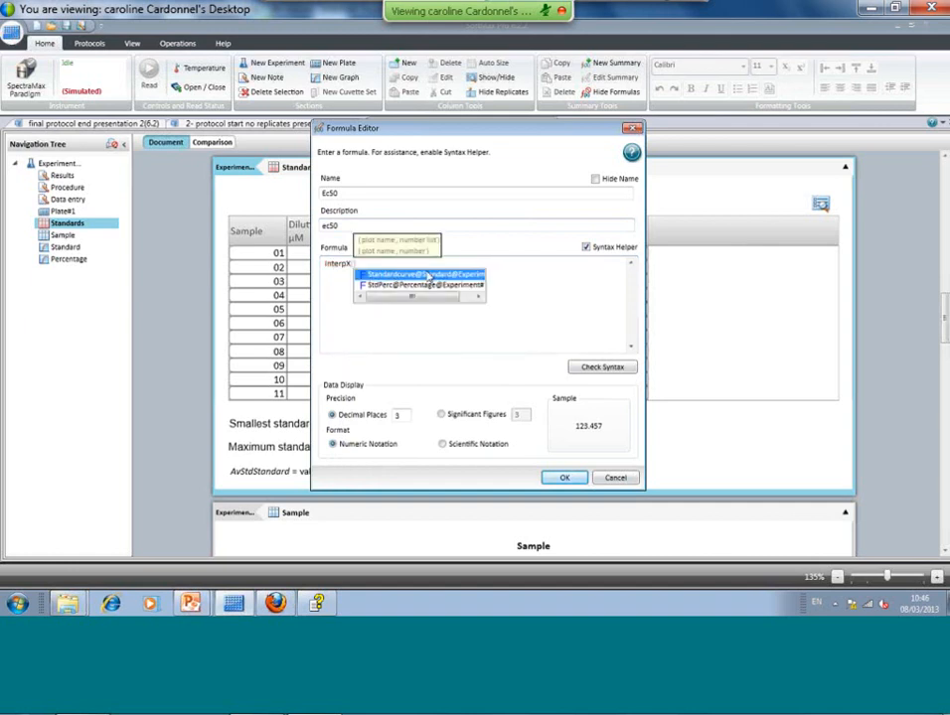
left_click(413, 286)
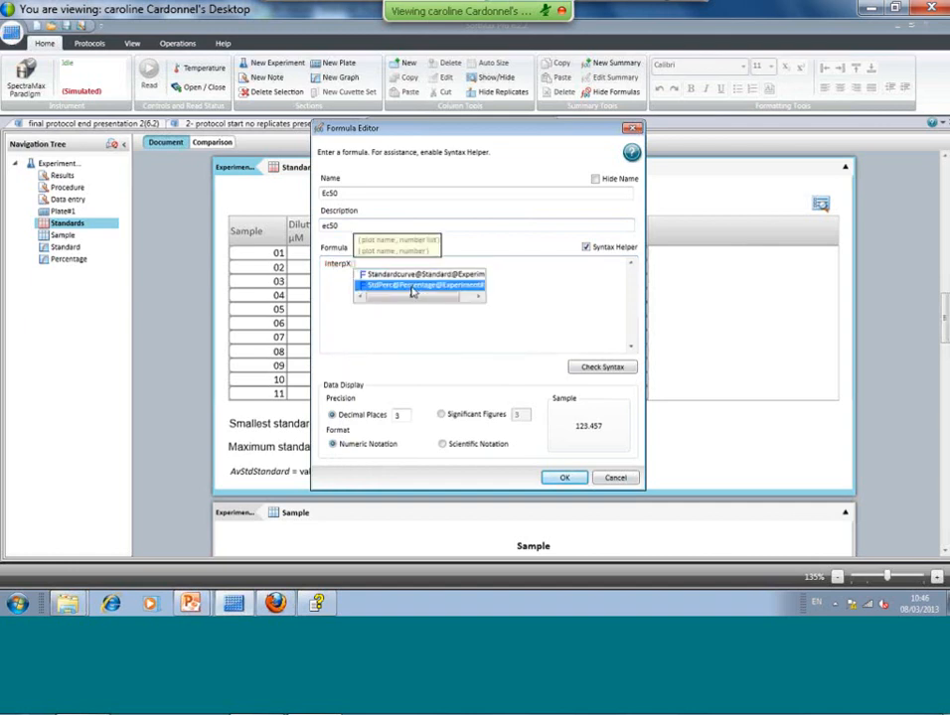
double_click(413, 288)
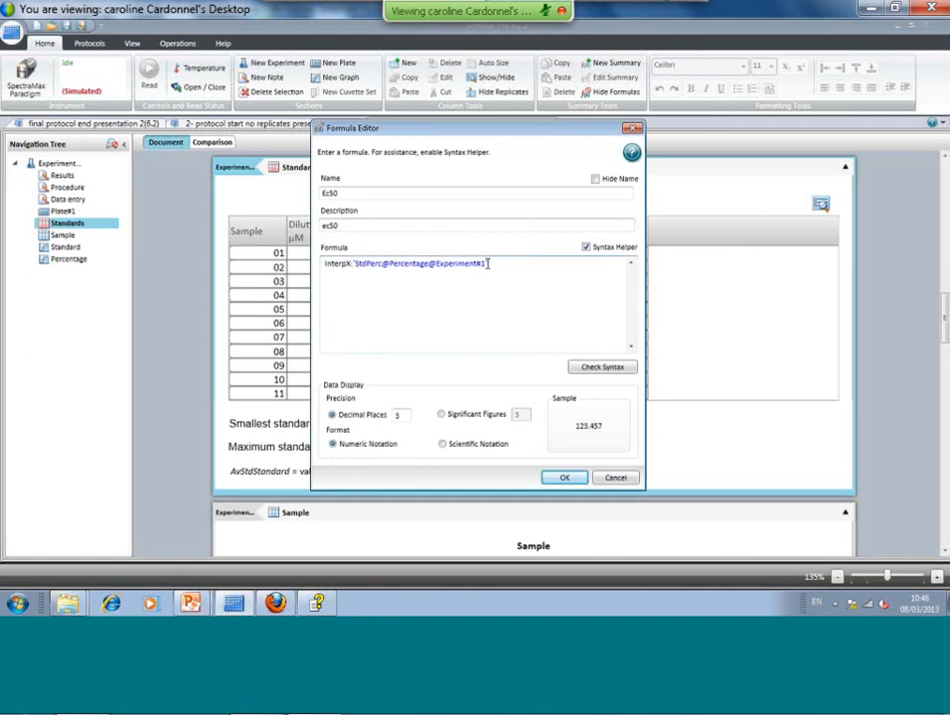
key("ctrl+space")
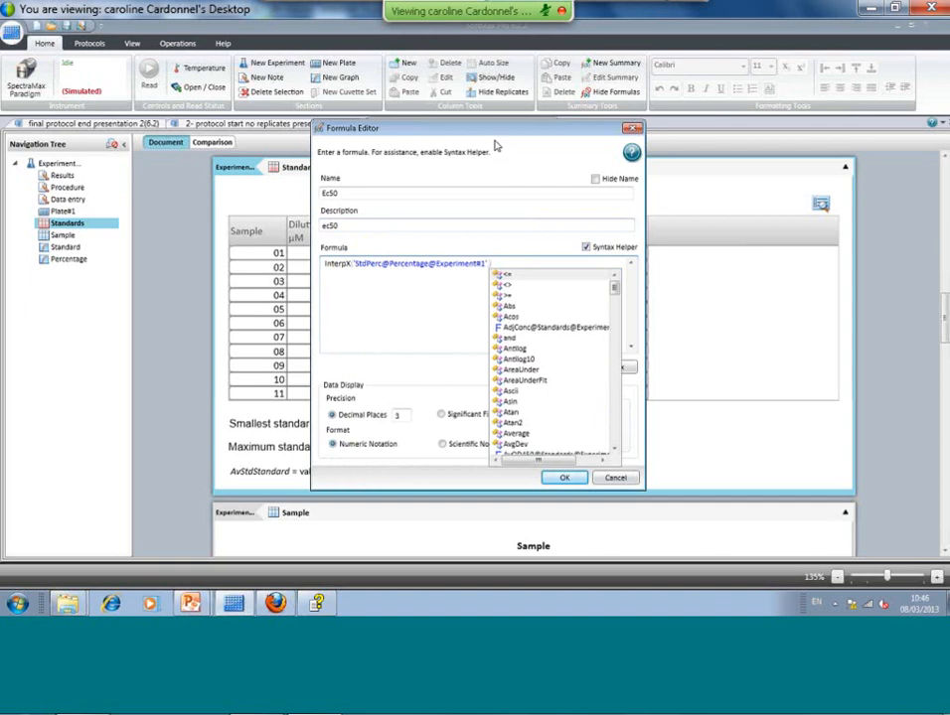
type(",50")
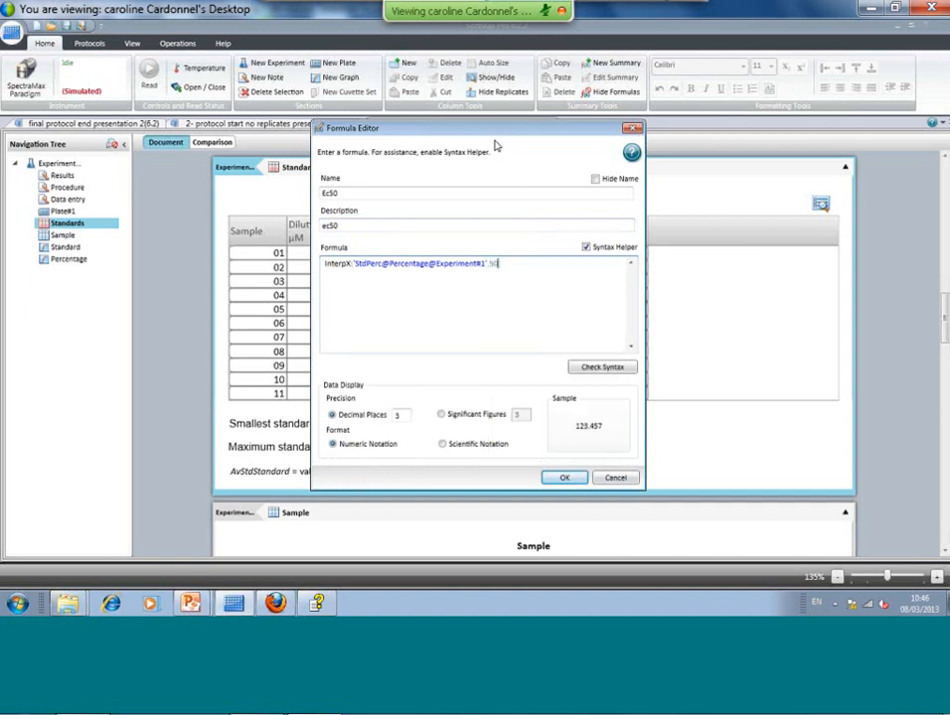
left_click(564, 476)
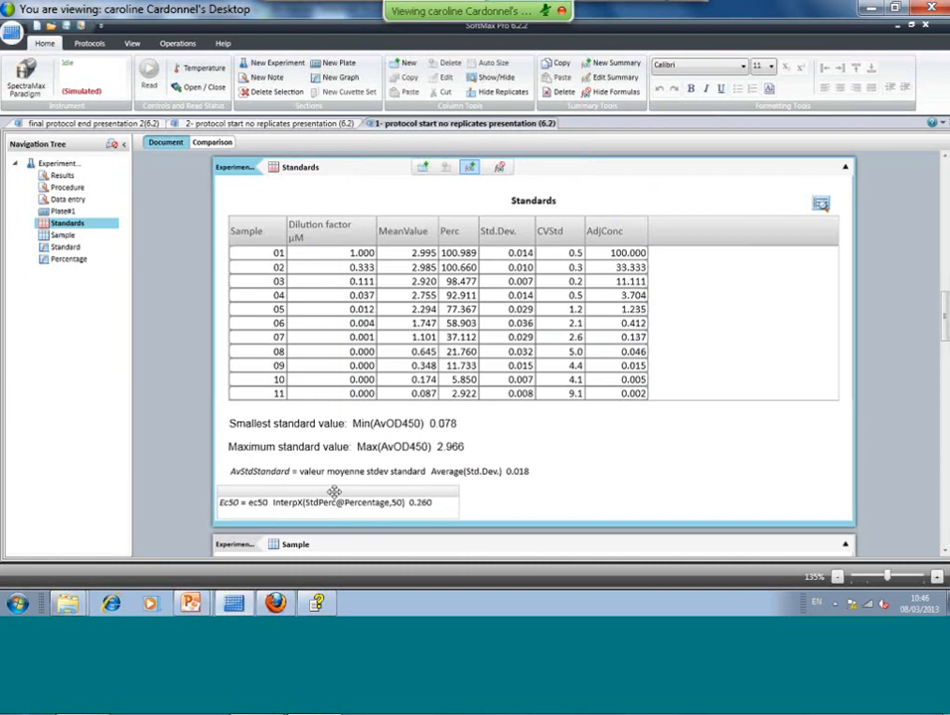
left_click_drag(349, 486, 346, 486)
mouse_move(430, 504)
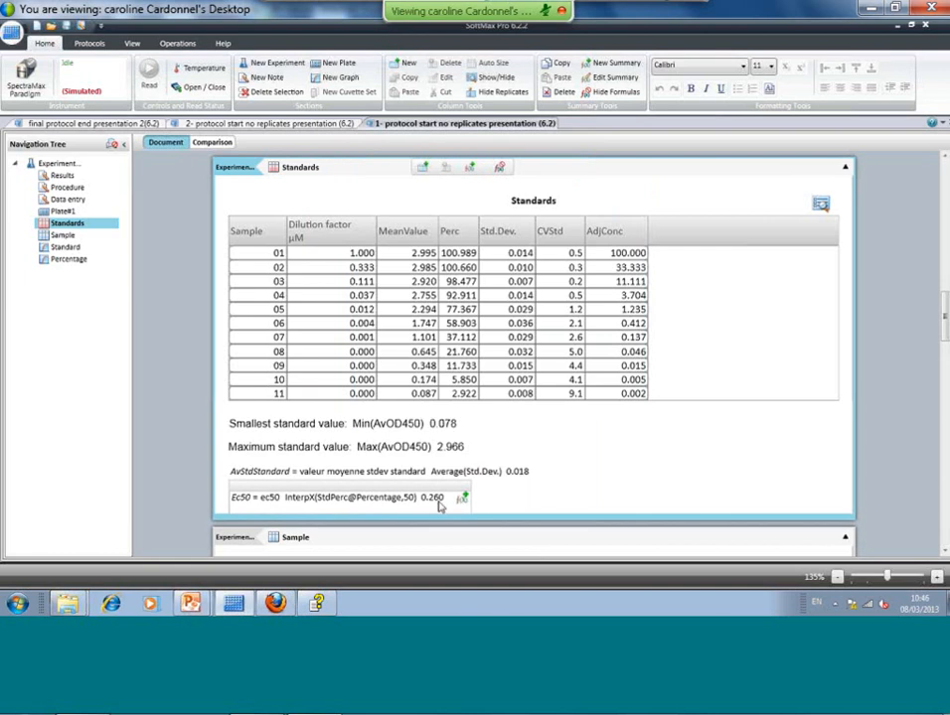
- Check the CV criteria in the Procedure notes and set CV1 to 5 in the Data entry section of "2- protocol start no replicates presentation"
left_click(70, 188)
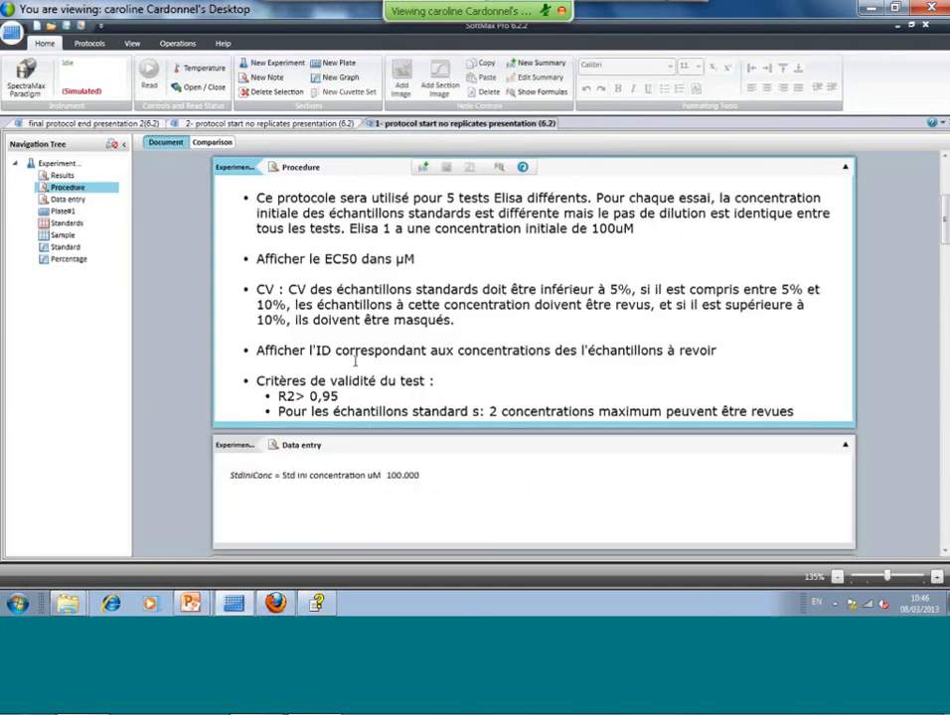
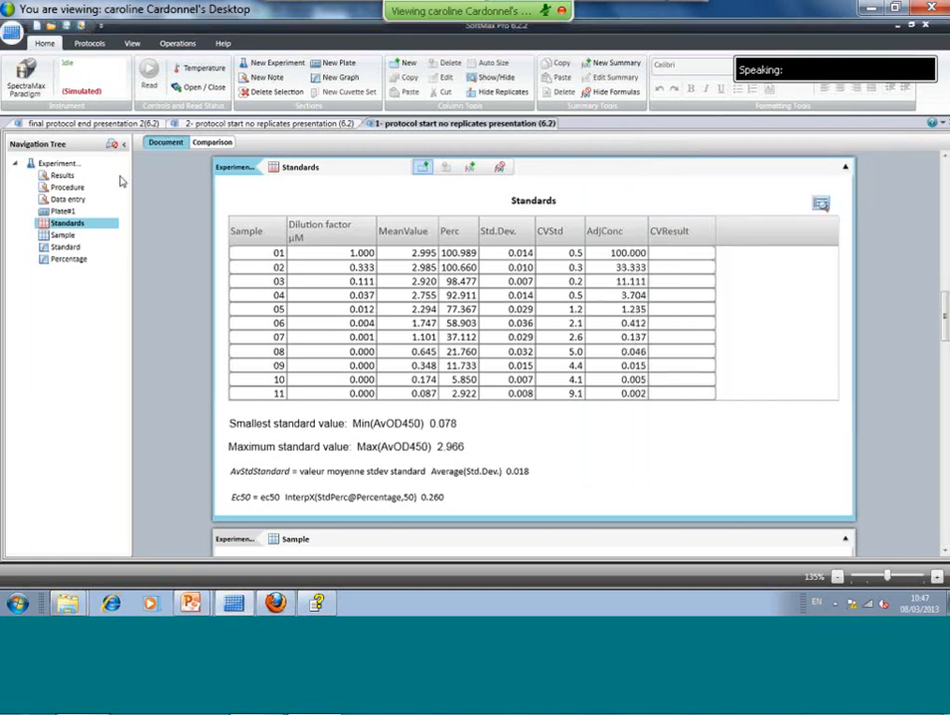
left_click(65, 188)
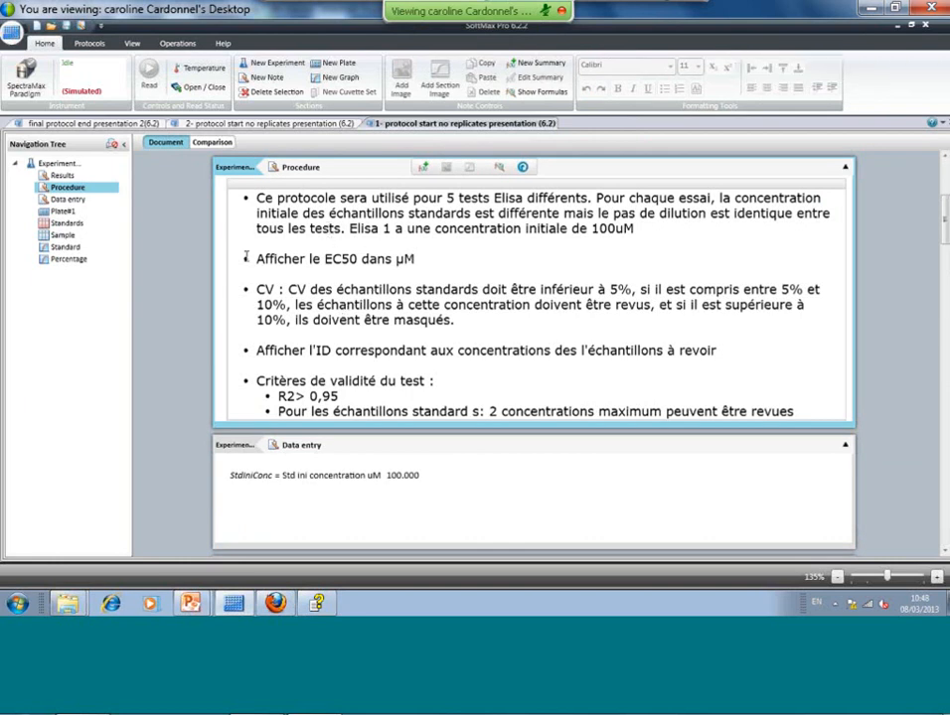
left_click(260, 125)
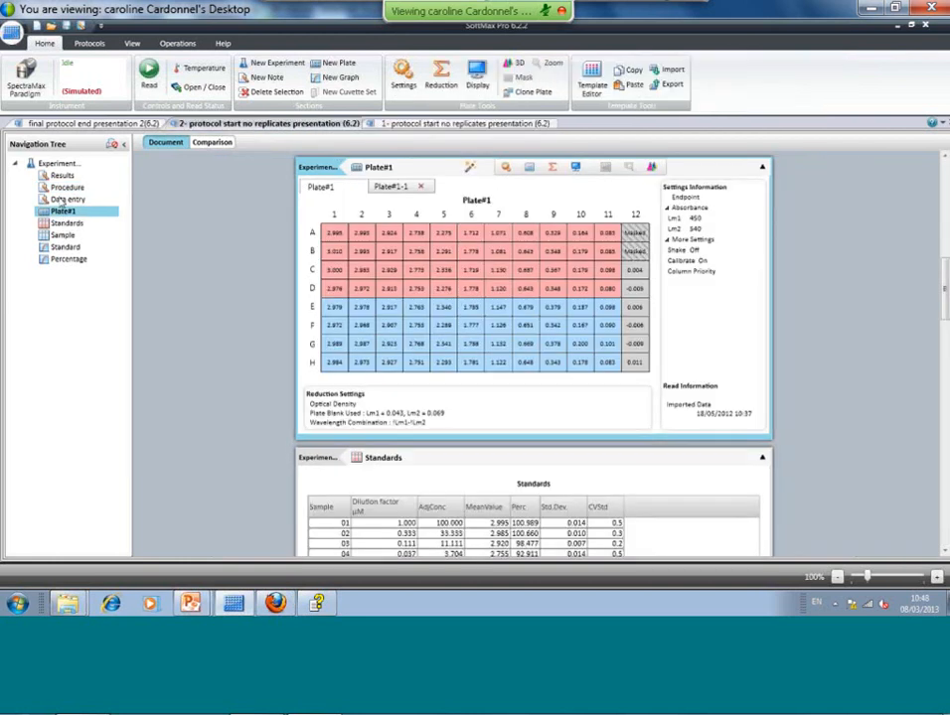
left_click(68, 199)
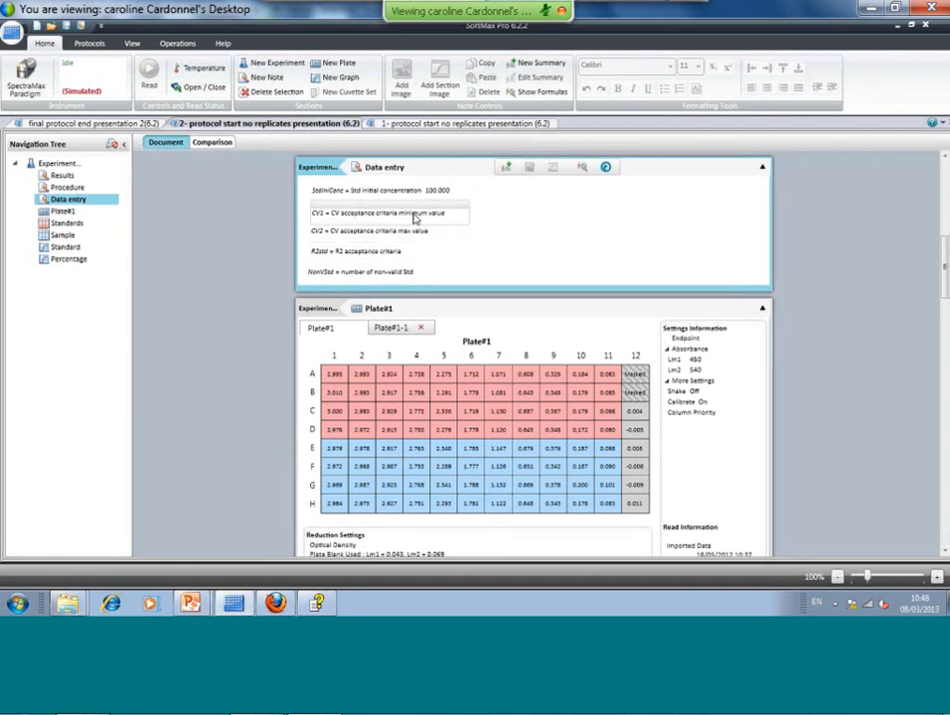
double_click(415, 219)
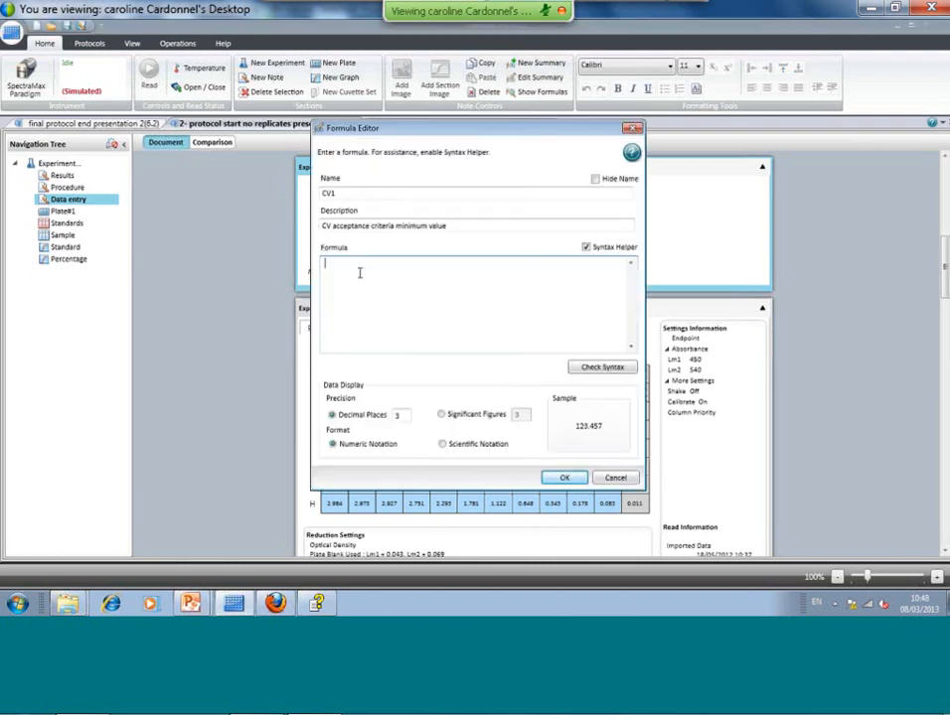
type("5")
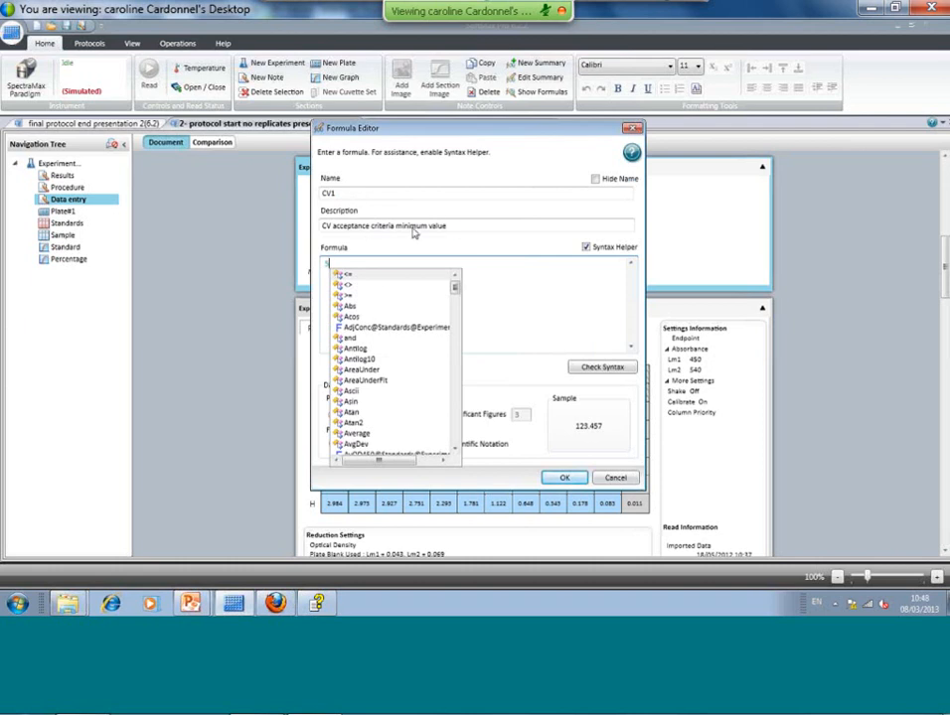
left_click(563, 477)
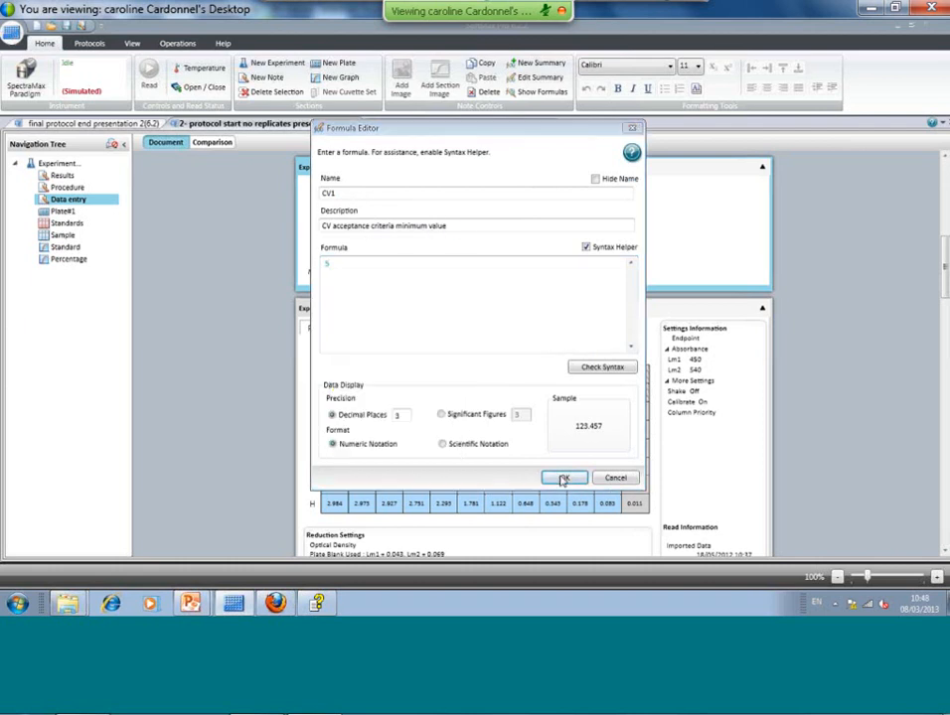
left_click(564, 477)
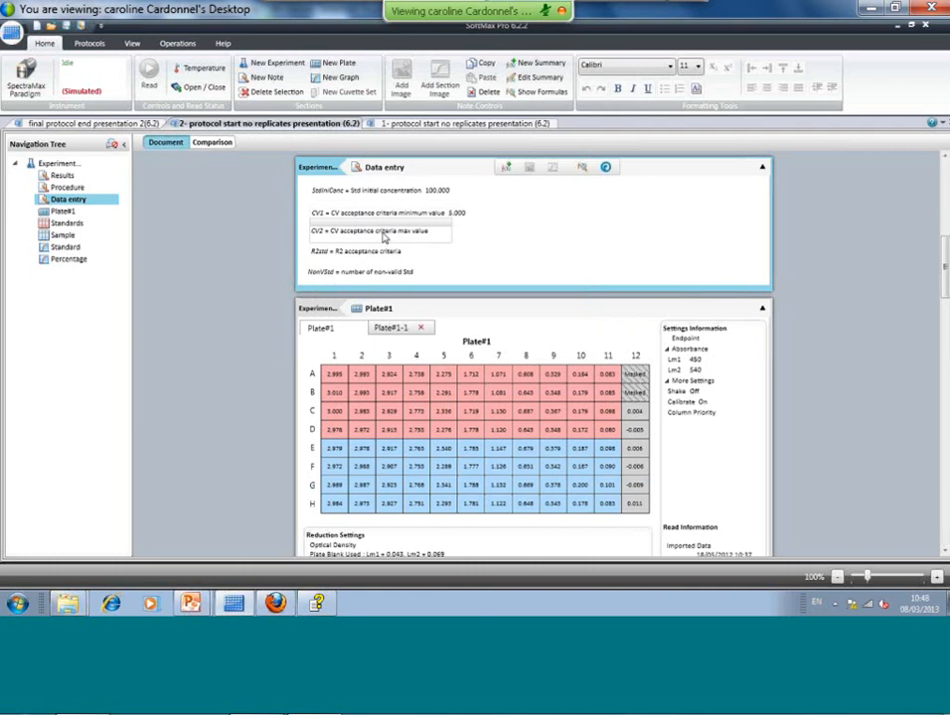
- Set the CV2 maximum acceptance criterion in the Data entry section to 10
double_click(384, 234)
type("10")
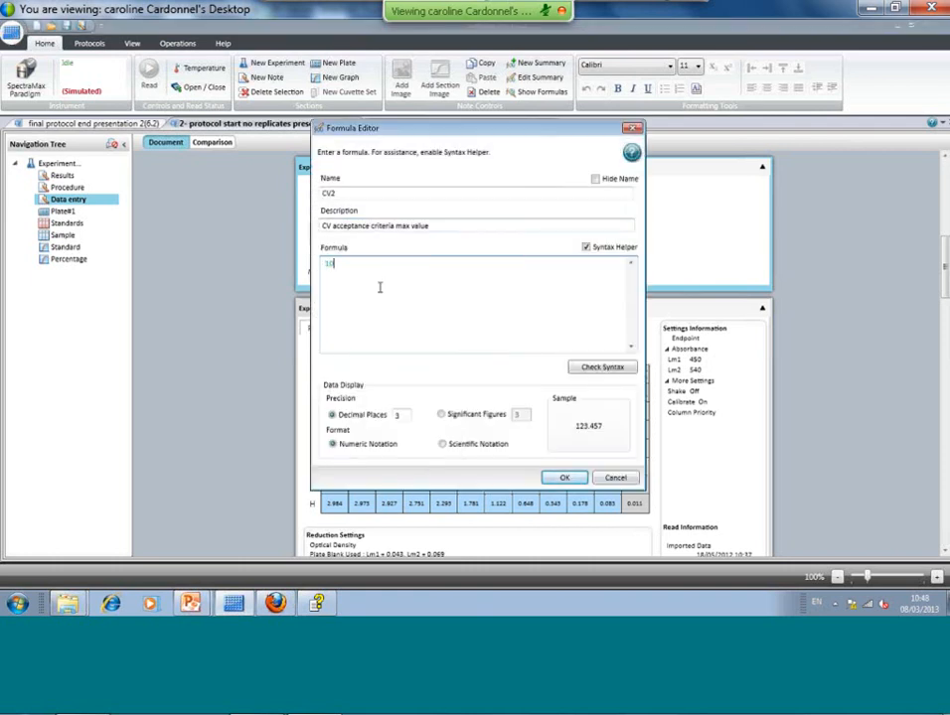
left_click(564, 477)
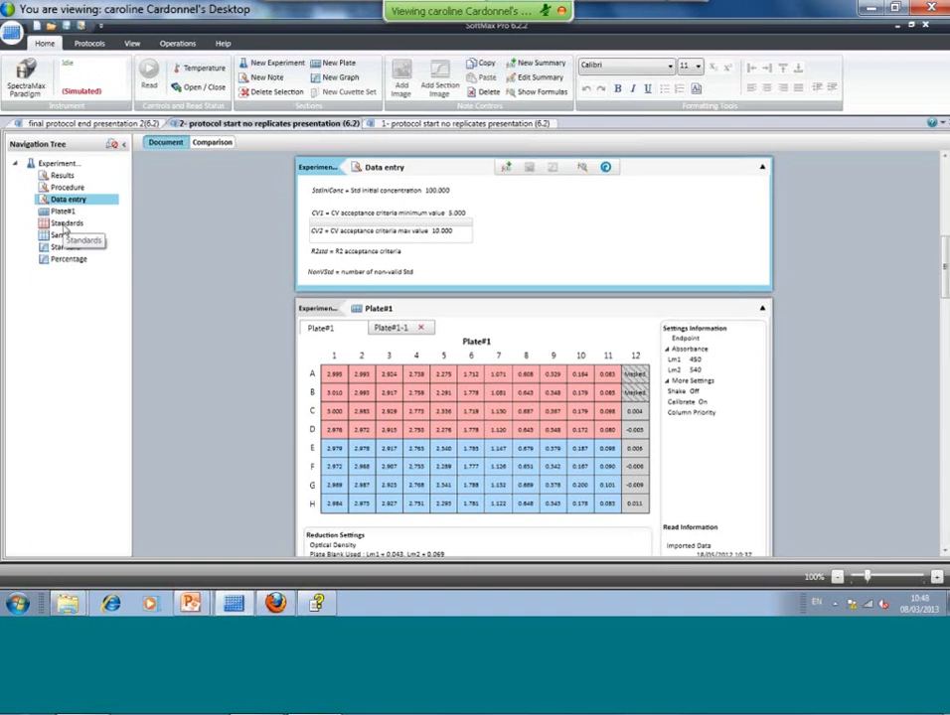
- Start a new column in the Standards table with the name CVresult
left_click(66, 225)
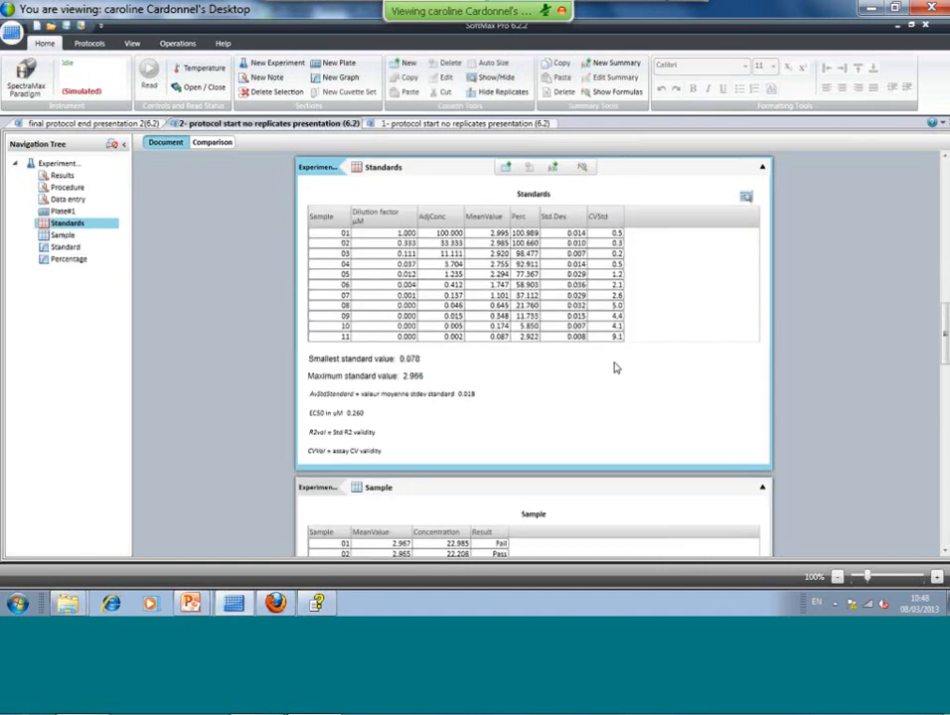
left_click(508, 169)
left_click_drag(350, 207, 296, 211)
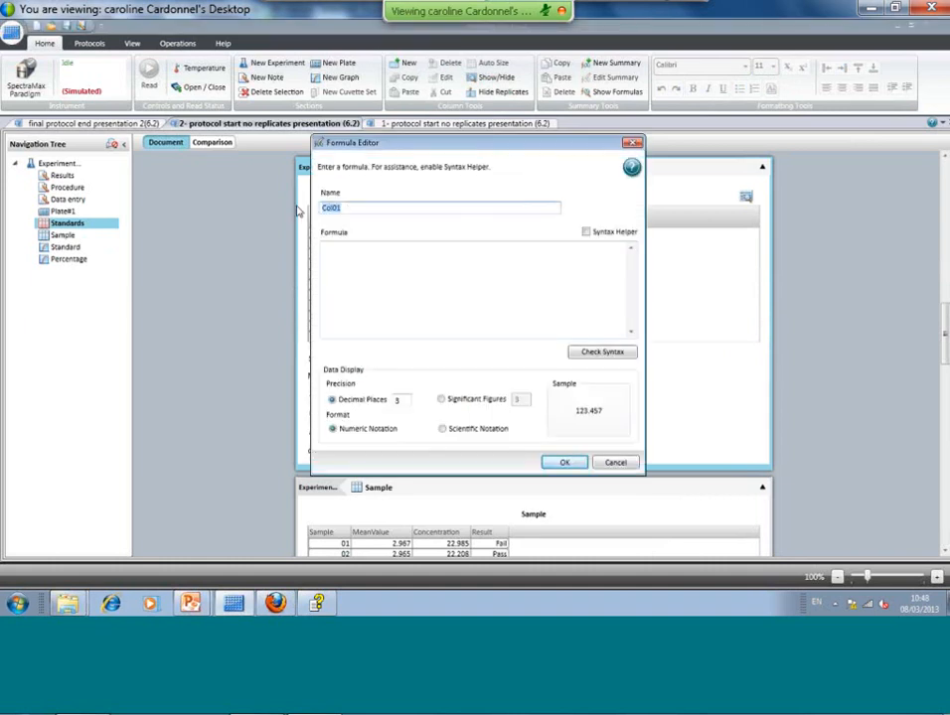
type("CVresult")
- Begin the CVresult formula with IF, enable the Syntax Helper and move the editor clear of the CVStd column
left_click(348, 249)
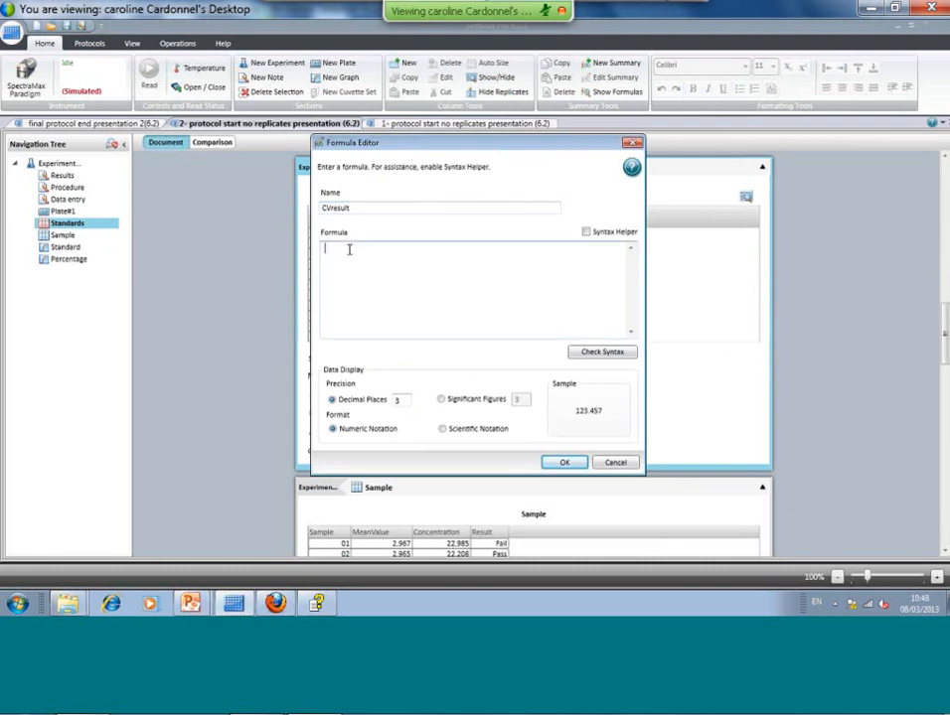
type("i")
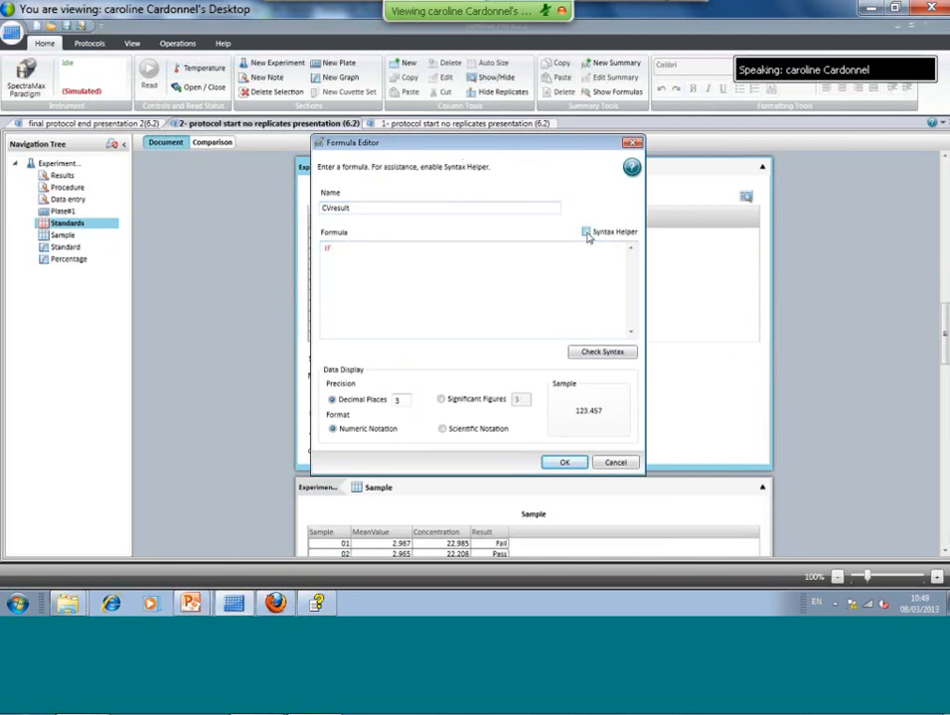
left_click_drag(449, 142, 201, 129)
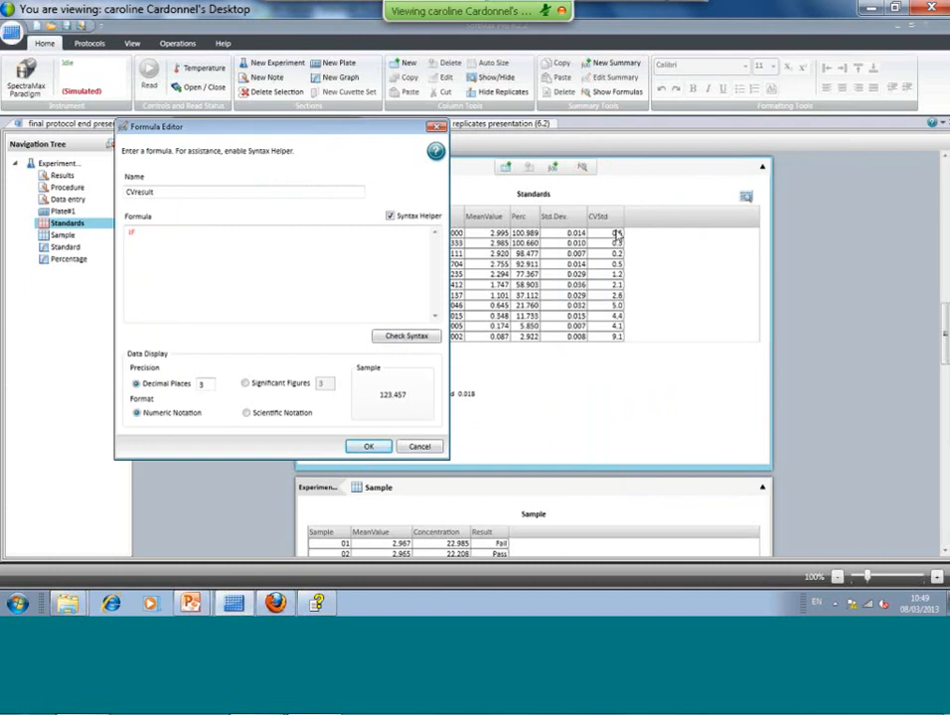
left_click(150, 237)
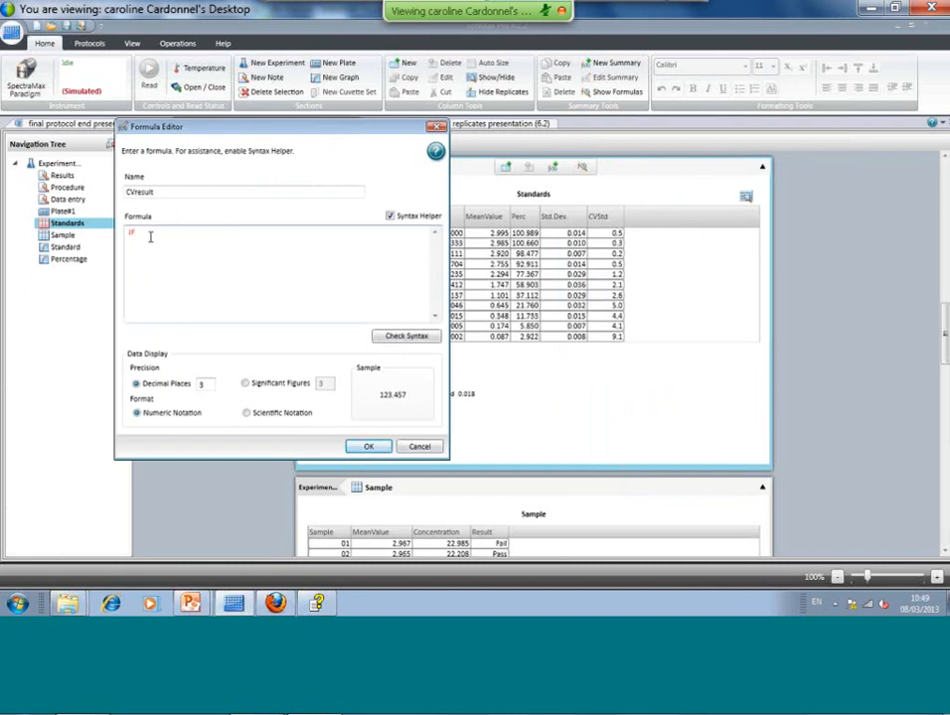
- Add the condition that CVStd from Standards is <= CV1 from Data entry, returning "Pass" when true
type("(")
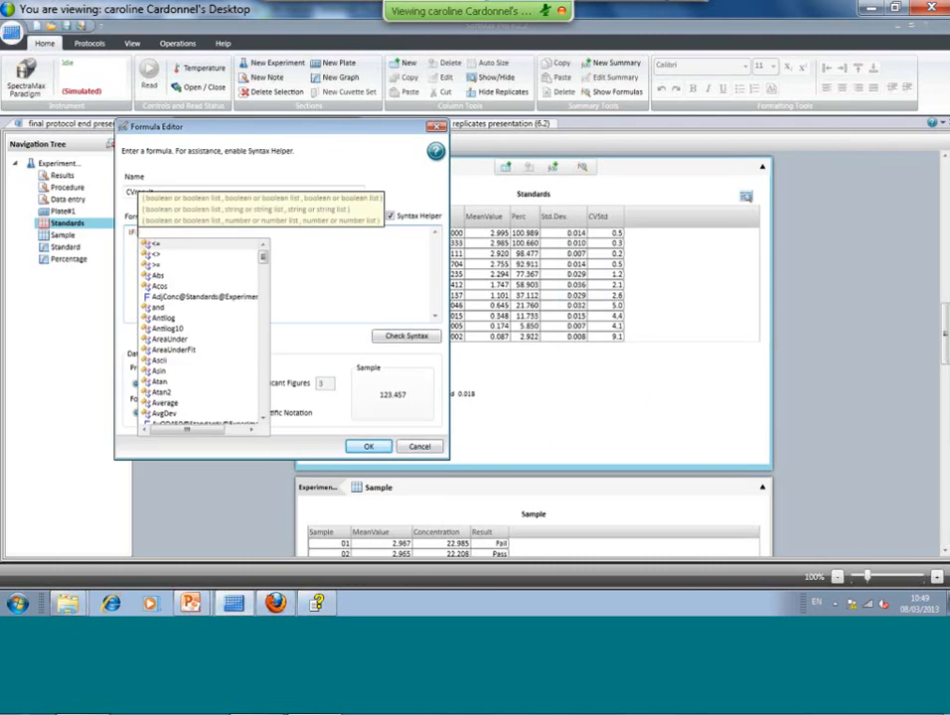
type("CV")
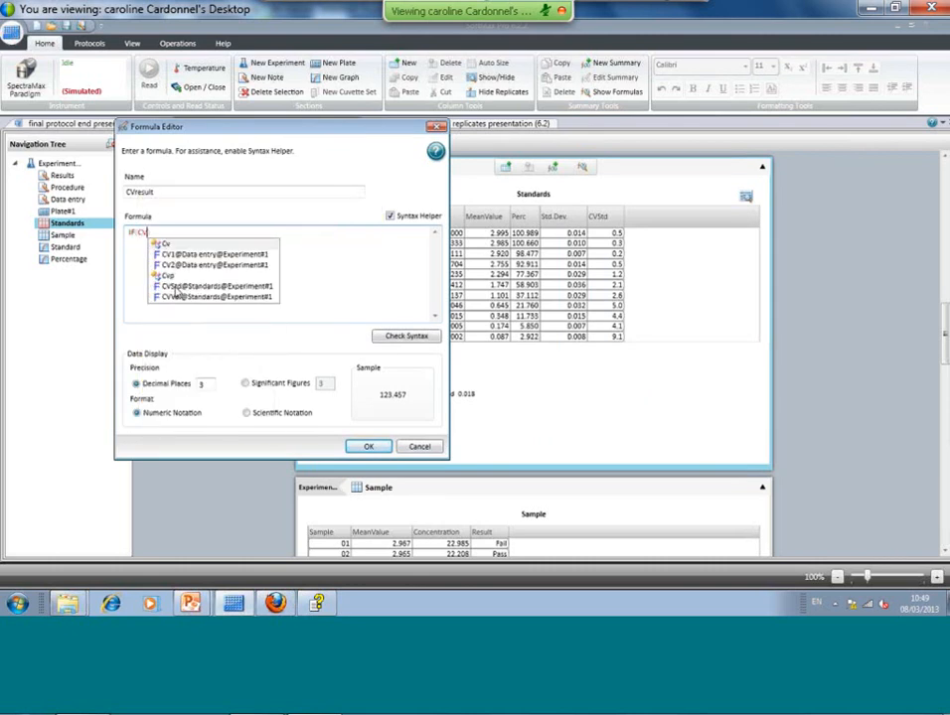
double_click(174, 288)
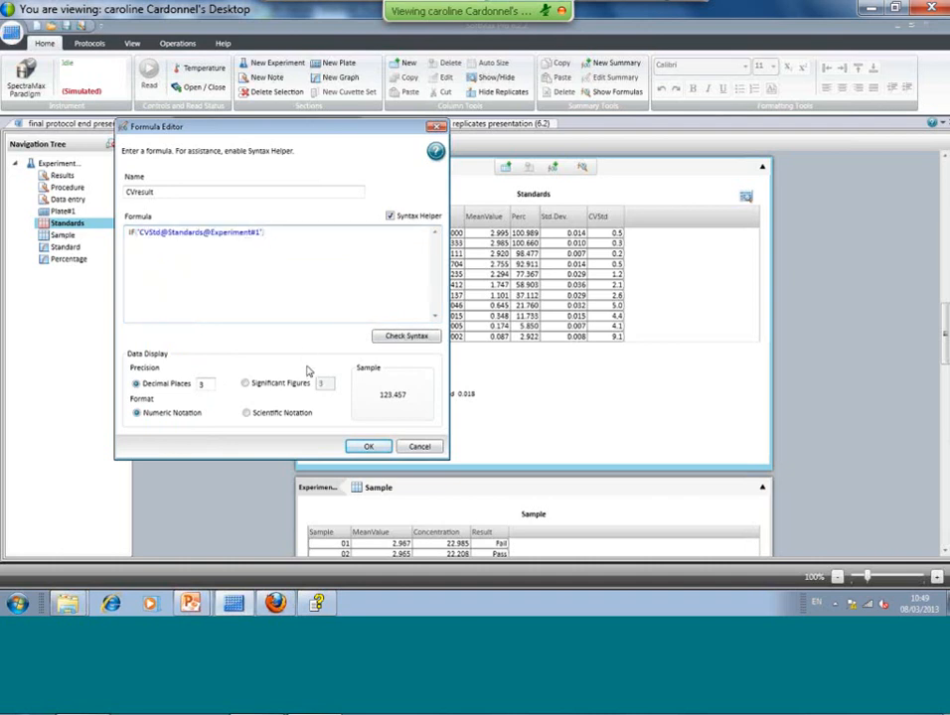
type("<")
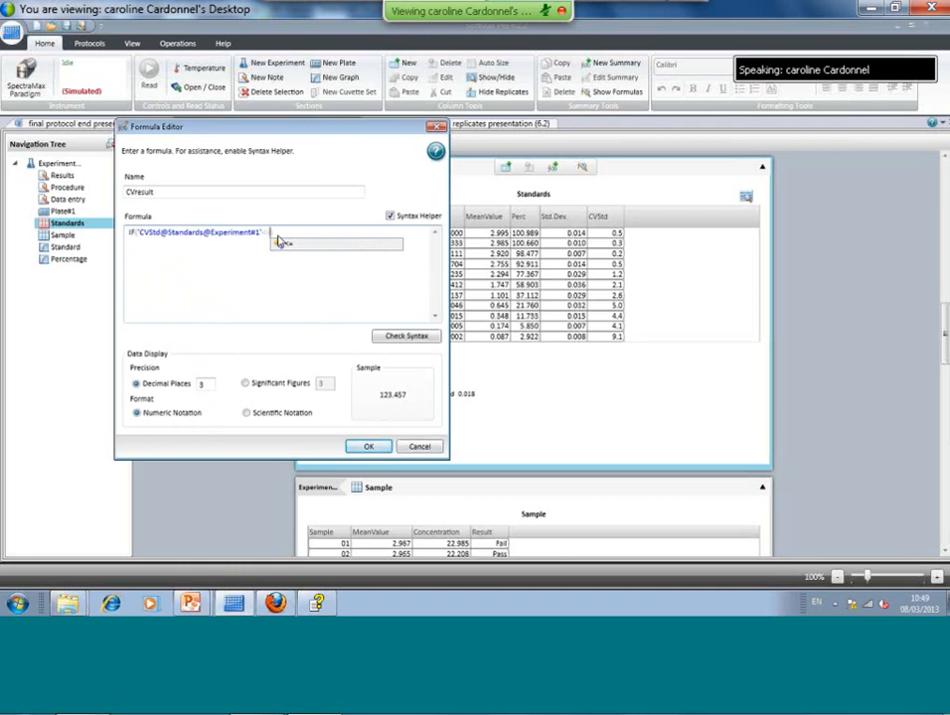
type("cv")
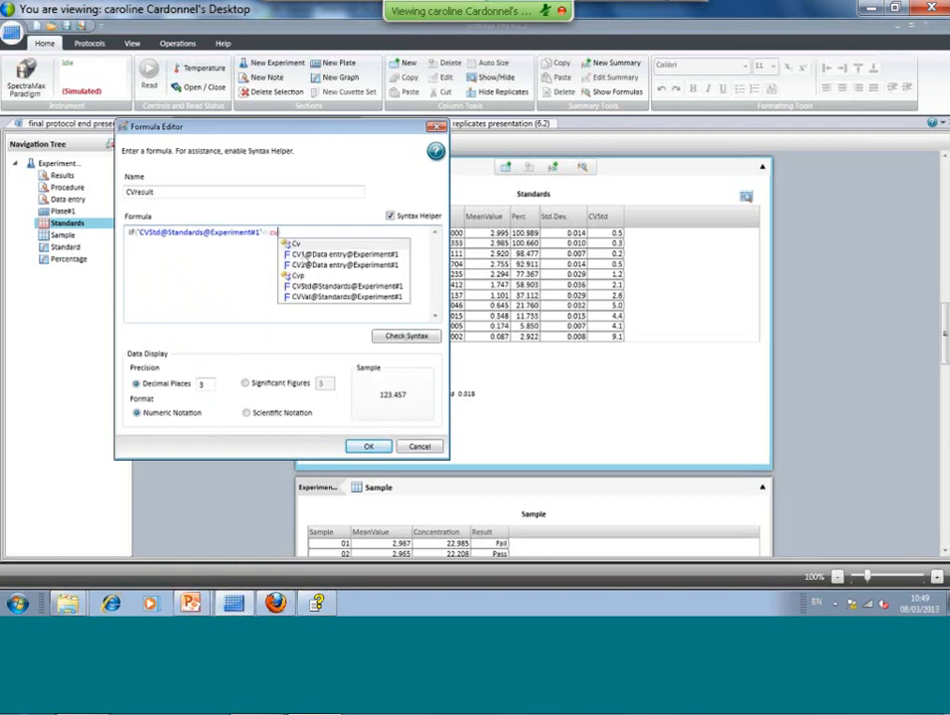
double_click(306, 255)
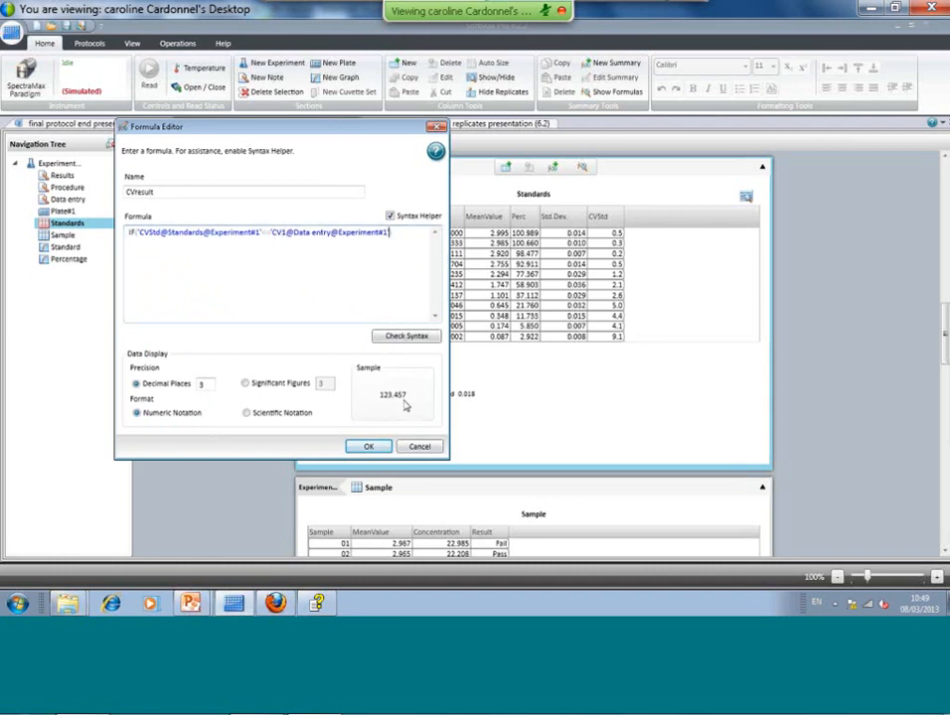
type("'Pass',")
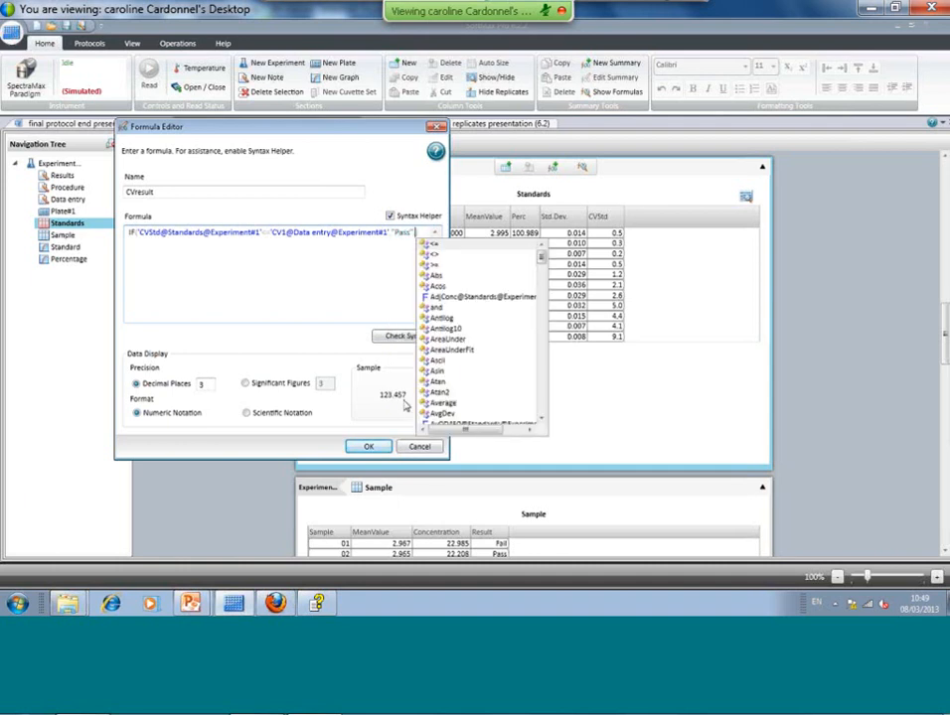
- Nest a second If as the false result, testing whether CVStd from Standards is >= CV2 from Data entry
type(" 'F")
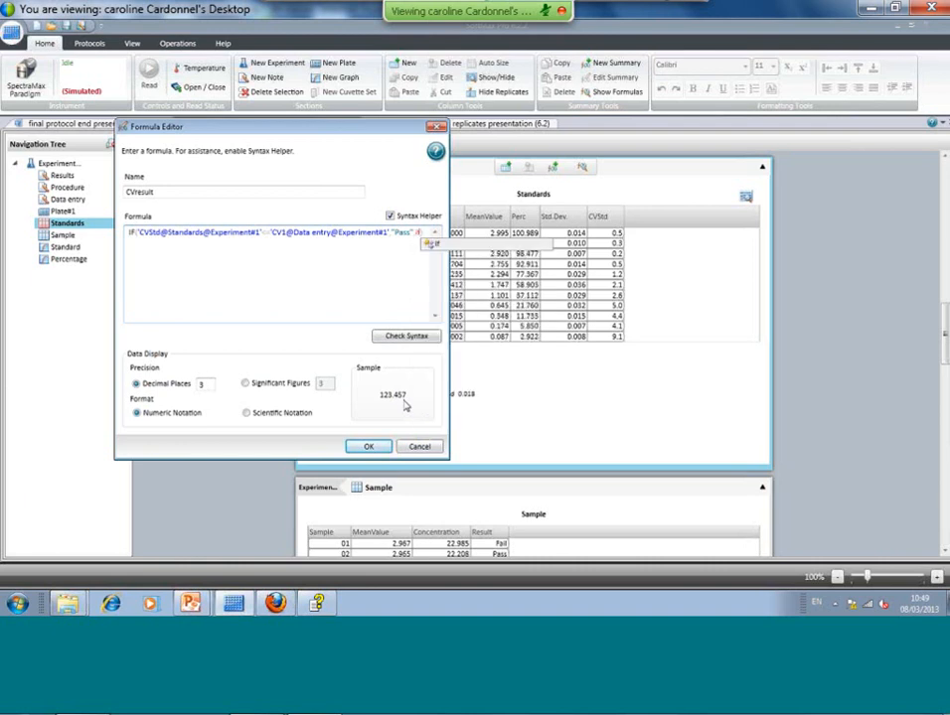
type("a")
type("(")
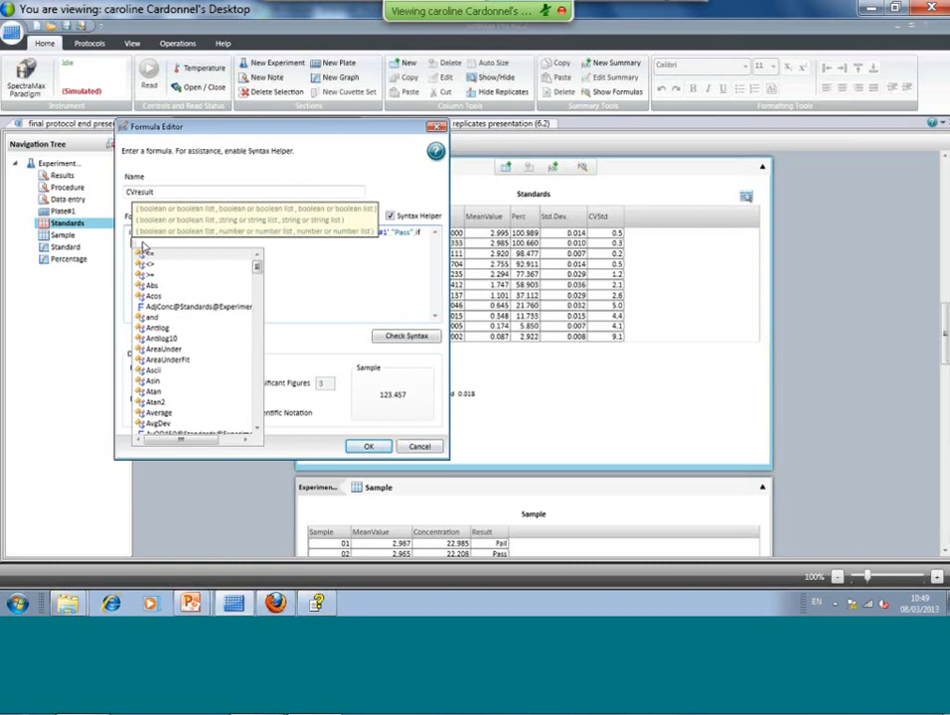
left_click(145, 246)
type("CVSt")
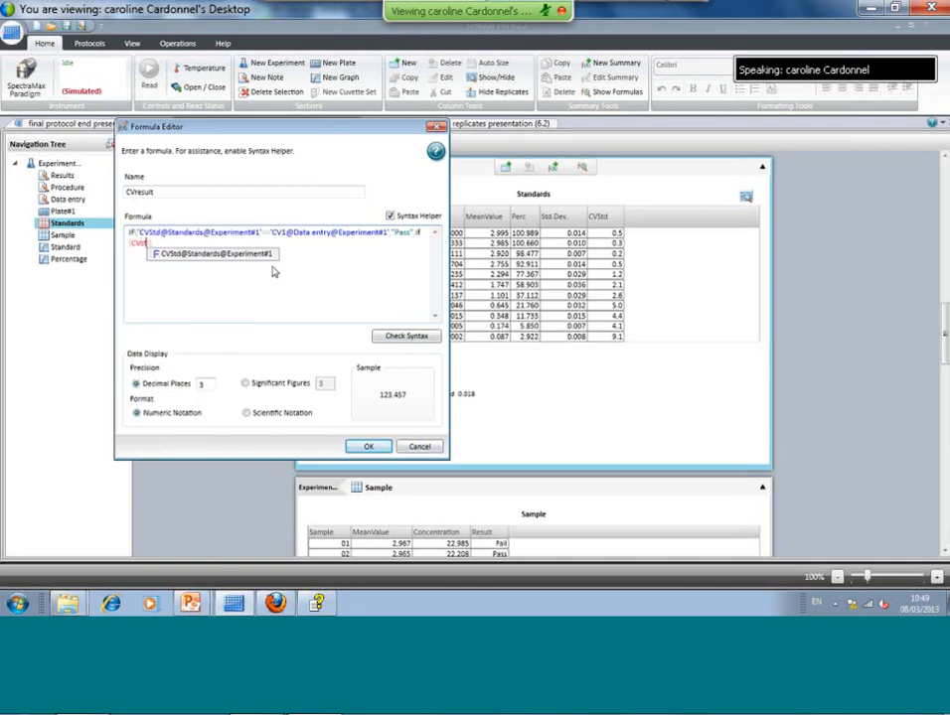
left_click(234, 255)
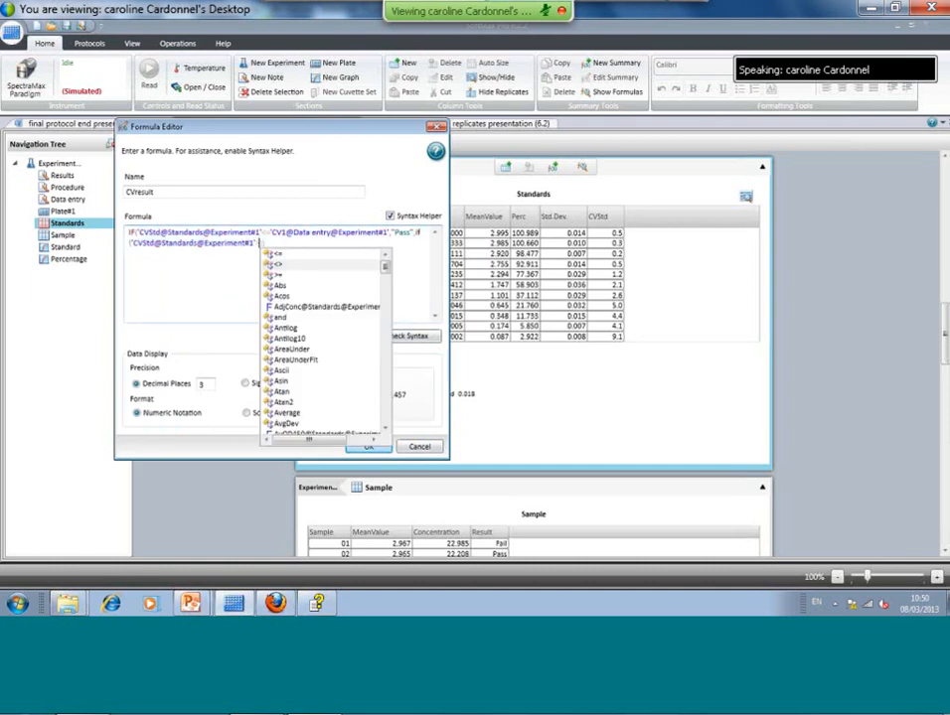
type(">=")
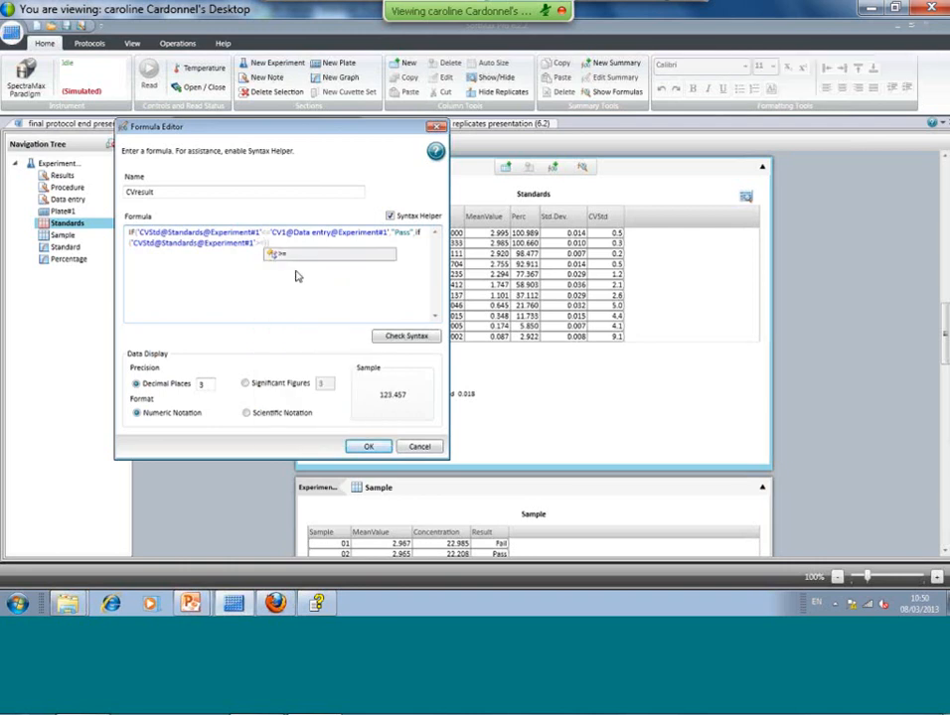
type("cv2")
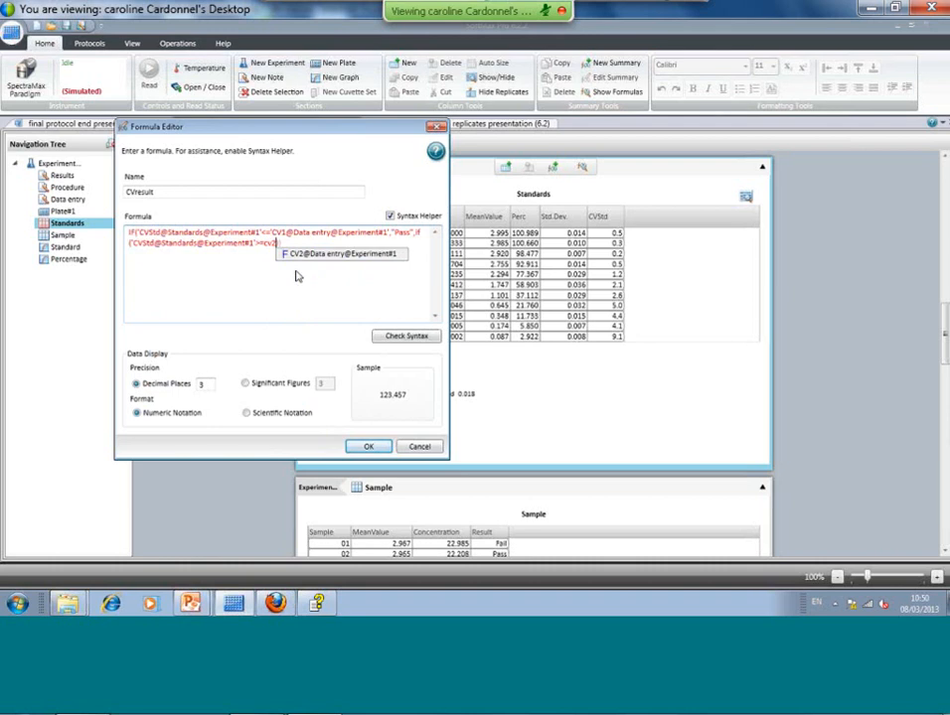
double_click(310, 254)
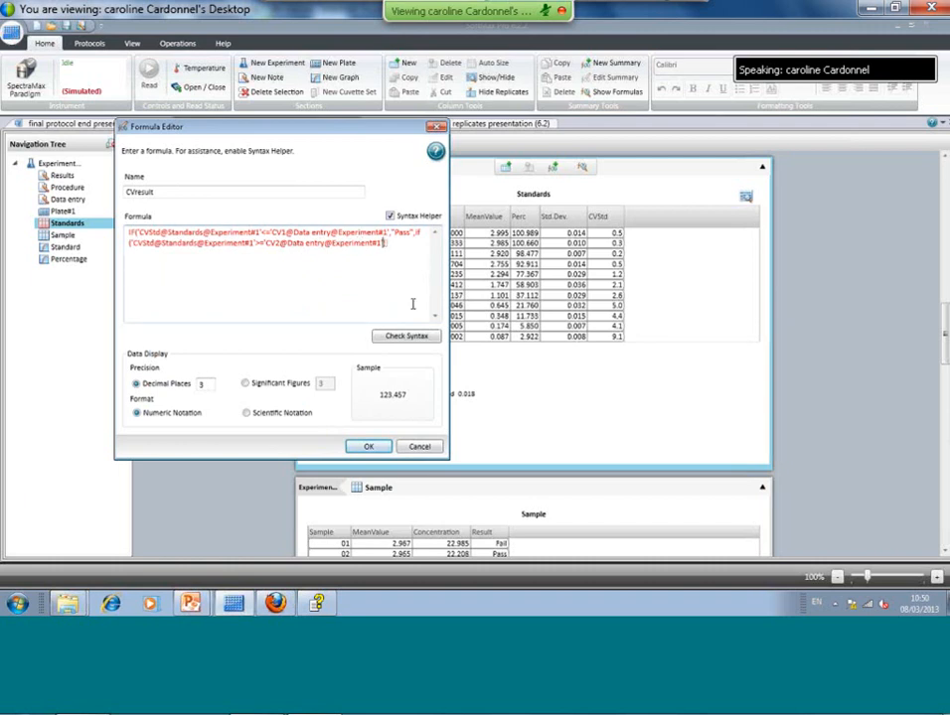
- Complete the nested If in the CVresult formula so it returns "Masked" when true and "Review" when false
type(",")
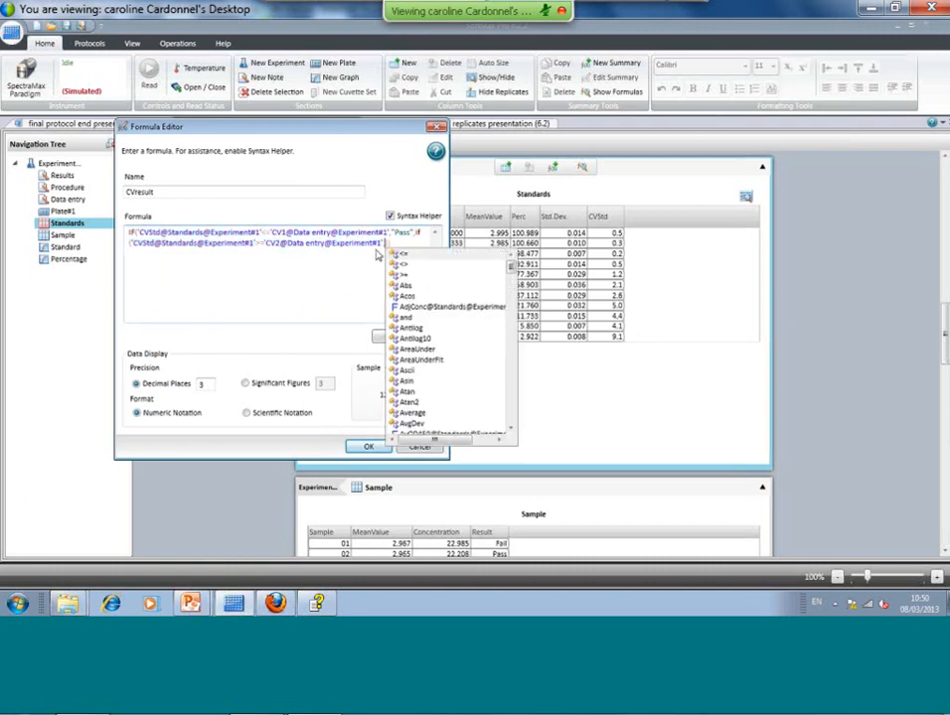
key("Escape")
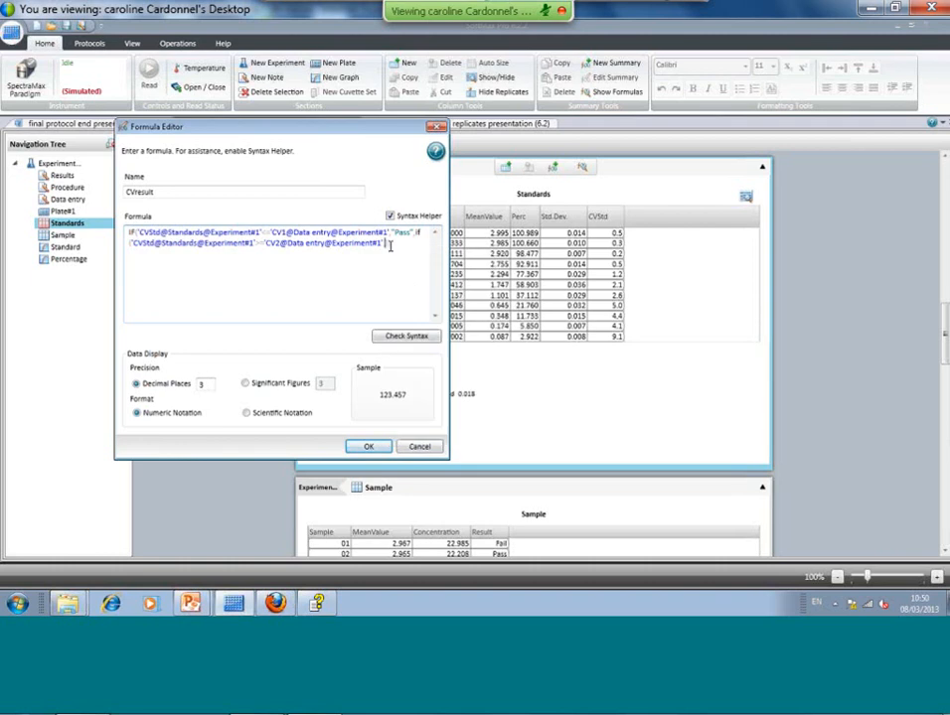
type("Masked\")")
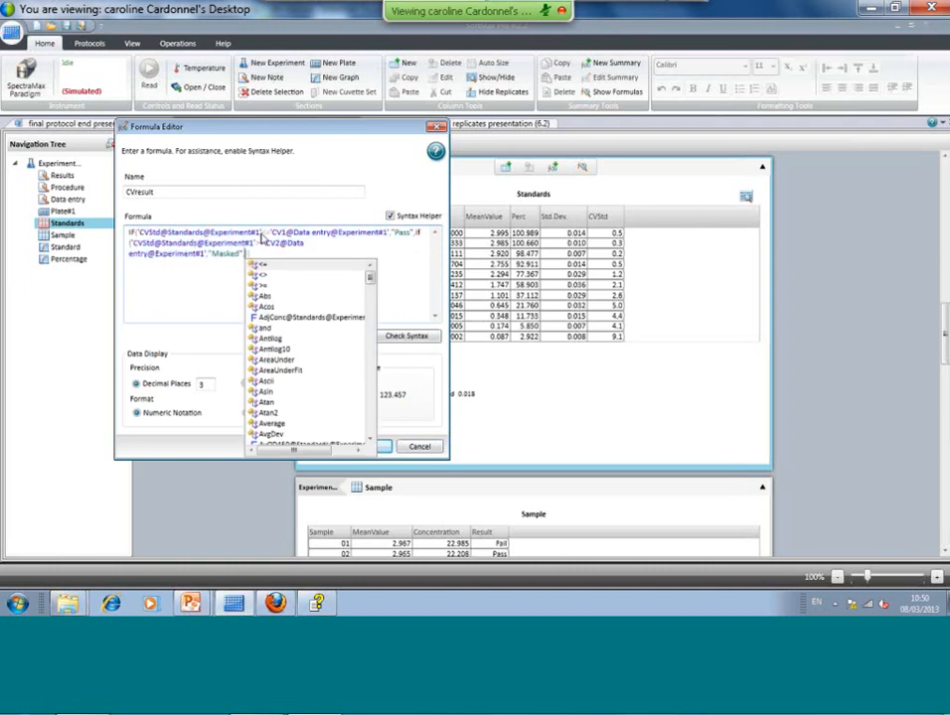
key("Escape")
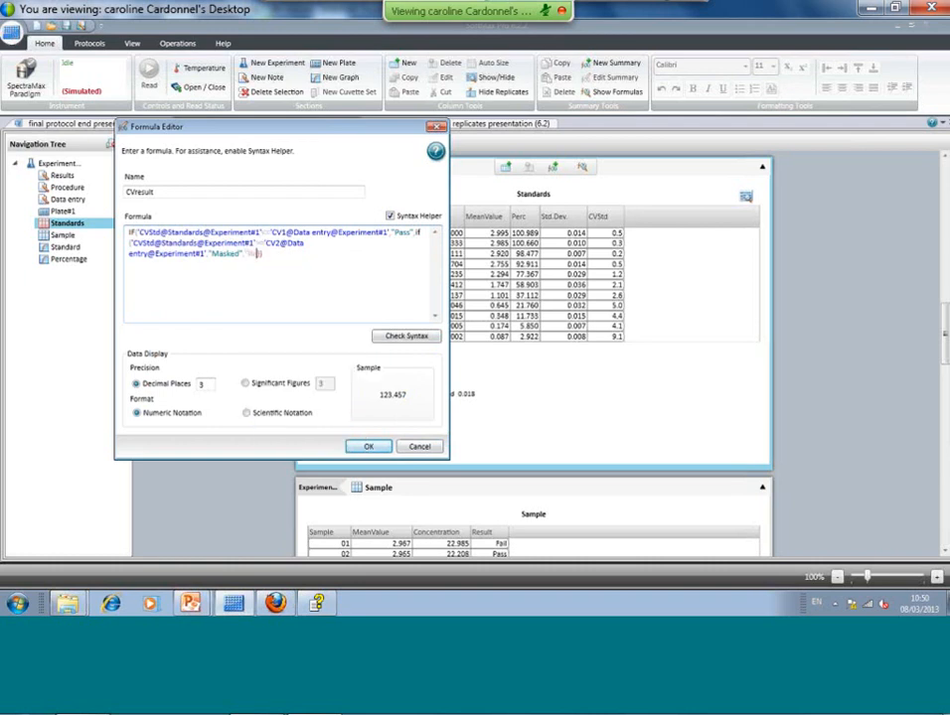
type("llow")
- Check the CVresult formula's syntax, add the missing closing parenthesis and accept the formula
left_click(397, 340)
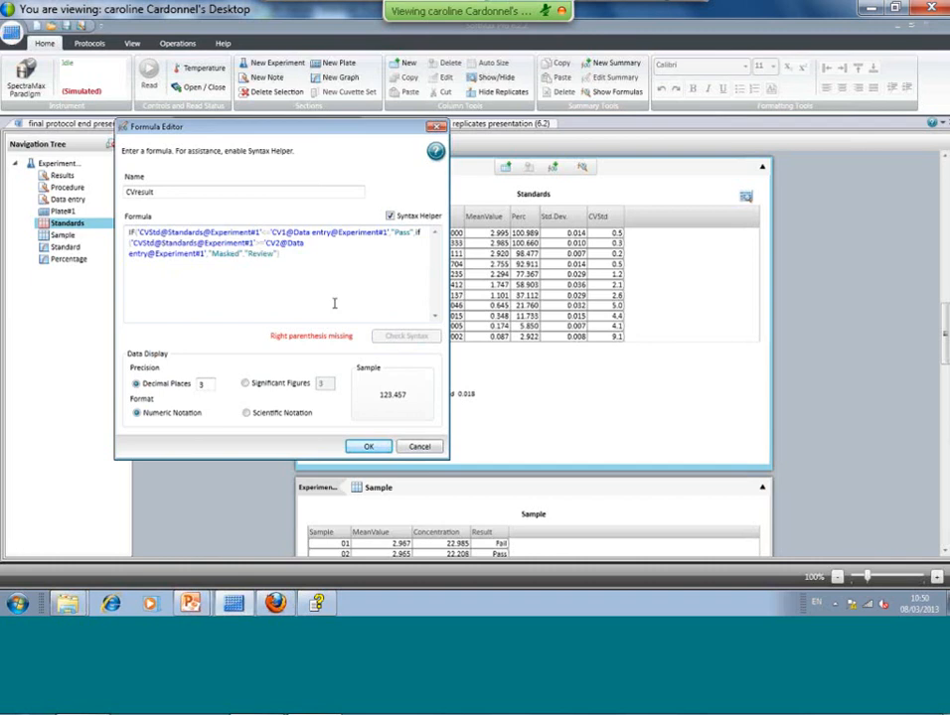
left_click(302, 266)
type(")")
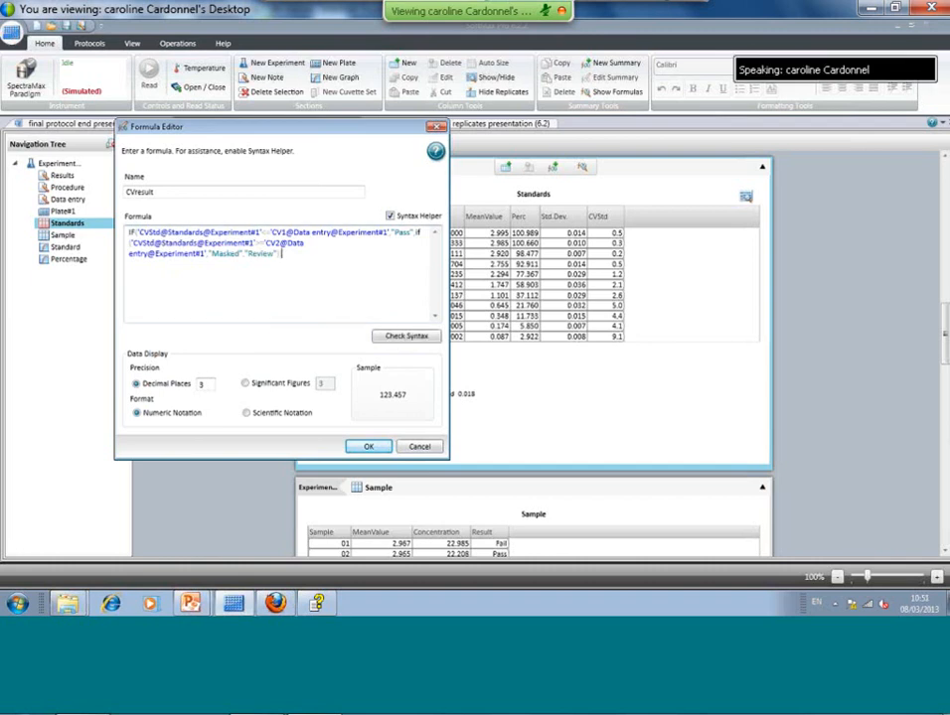
left_click(248, 311)
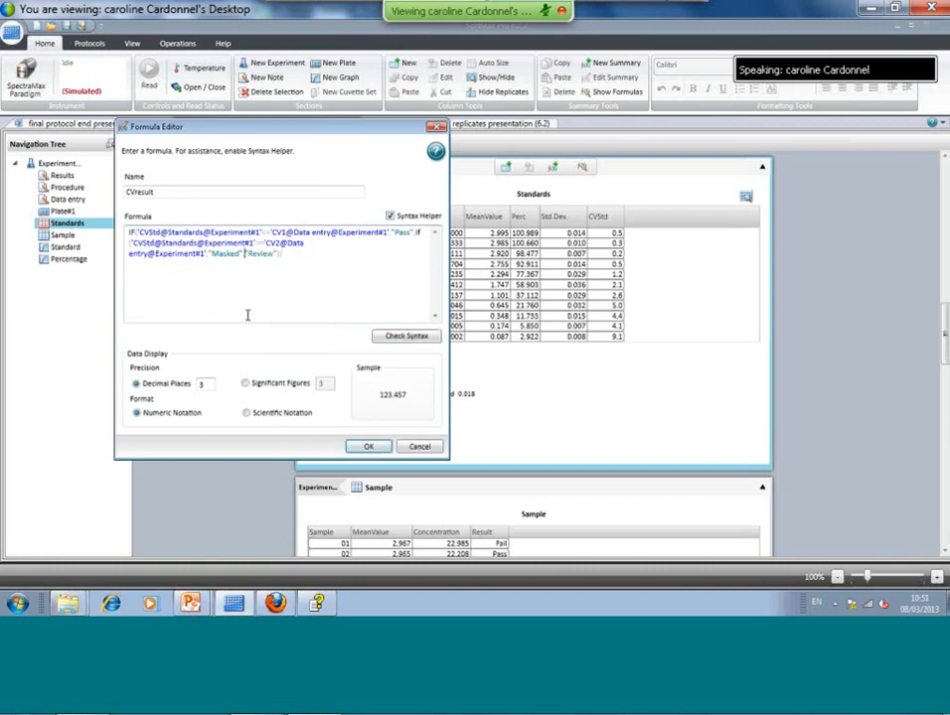
left_click(370, 448)
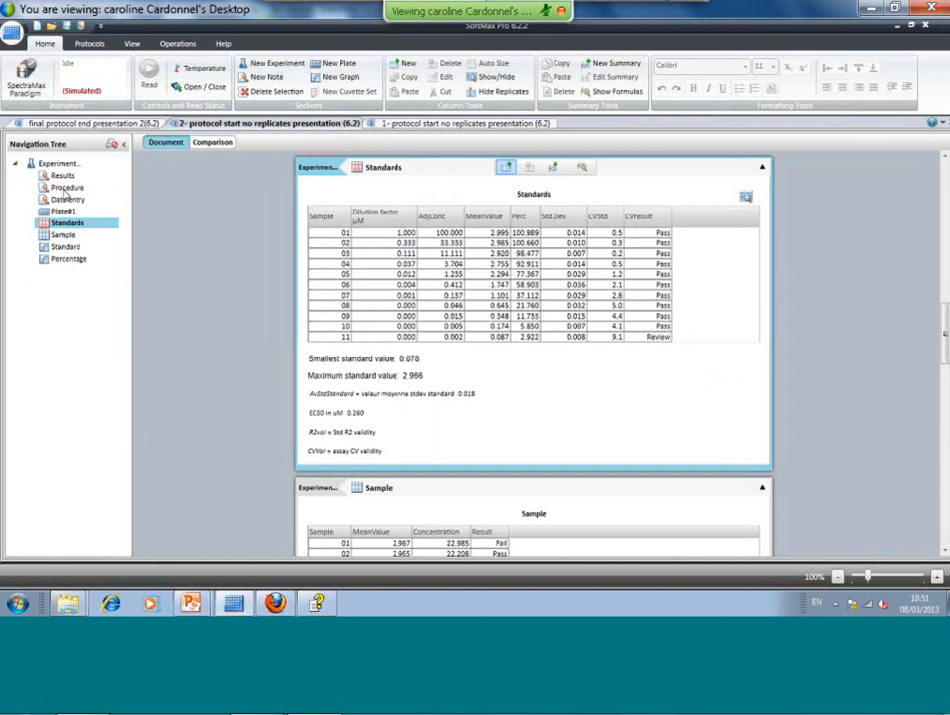
- Consult the Procedure note and add a column named IDReview with no formula to the Standards table
left_click(65, 188)
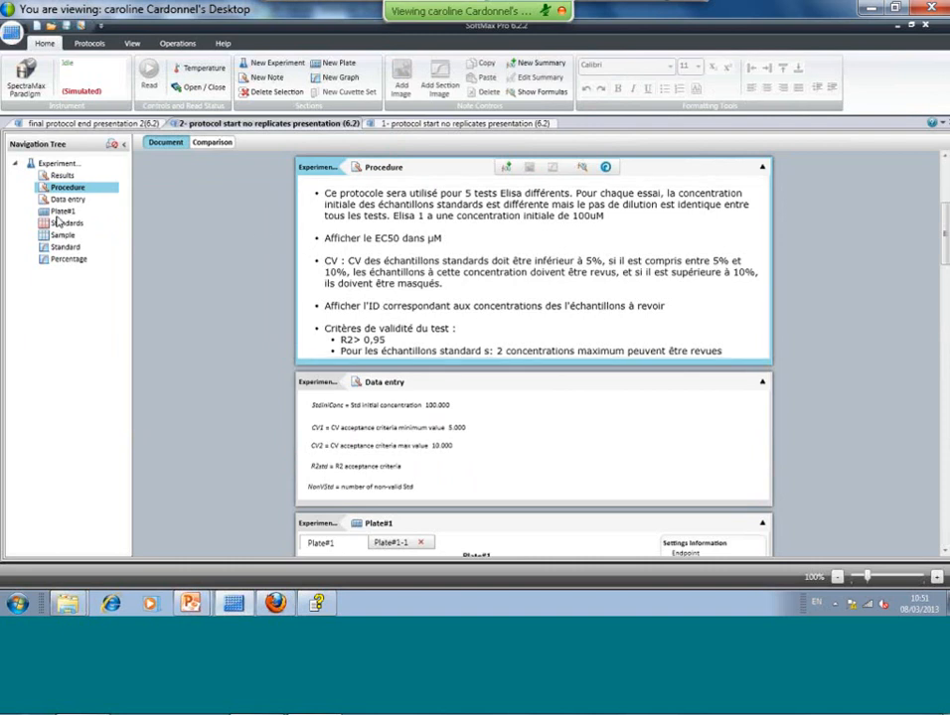
left_click(59, 224)
left_click(507, 169)
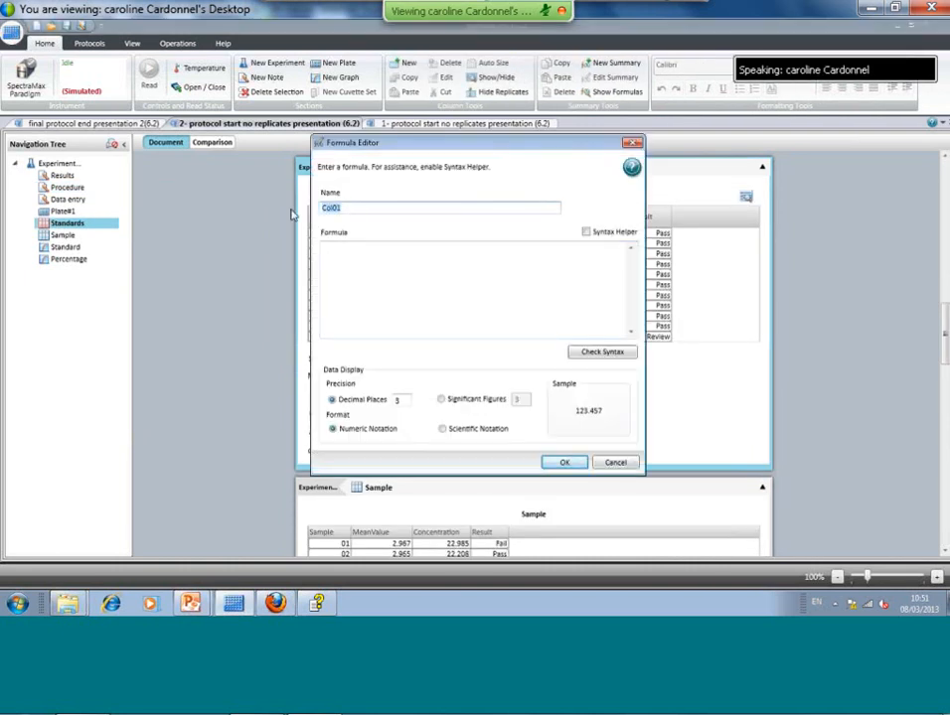
key("BackSpace")
type("IDReview")
left_click(564, 462)
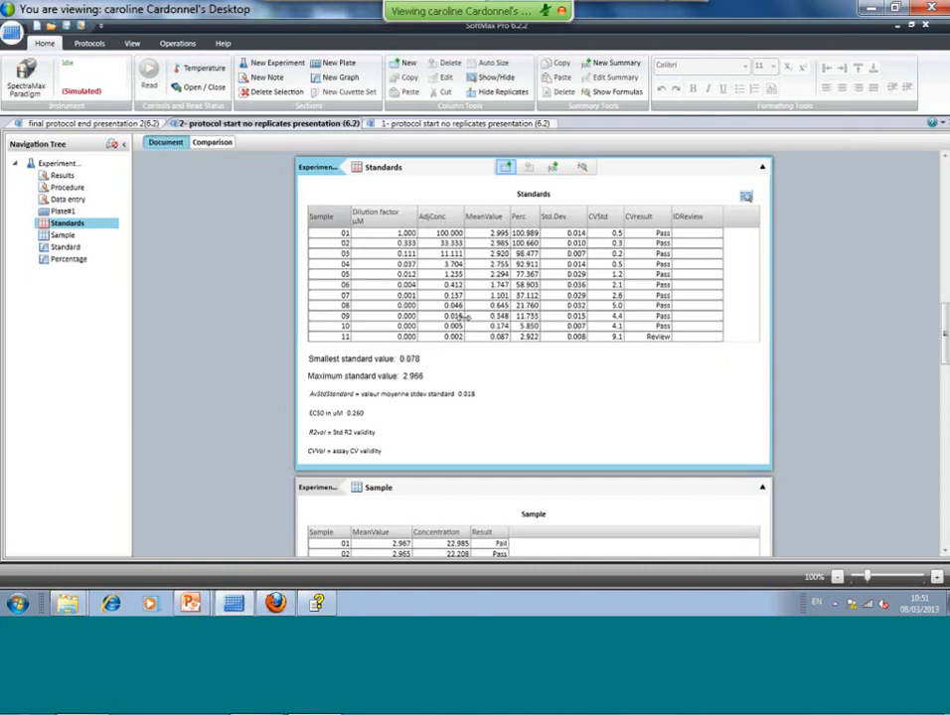
- Reopen the IDReview column's formula and begin it with If(CVresult="Review", moving the editor clear of the table columns
left_click(698, 218)
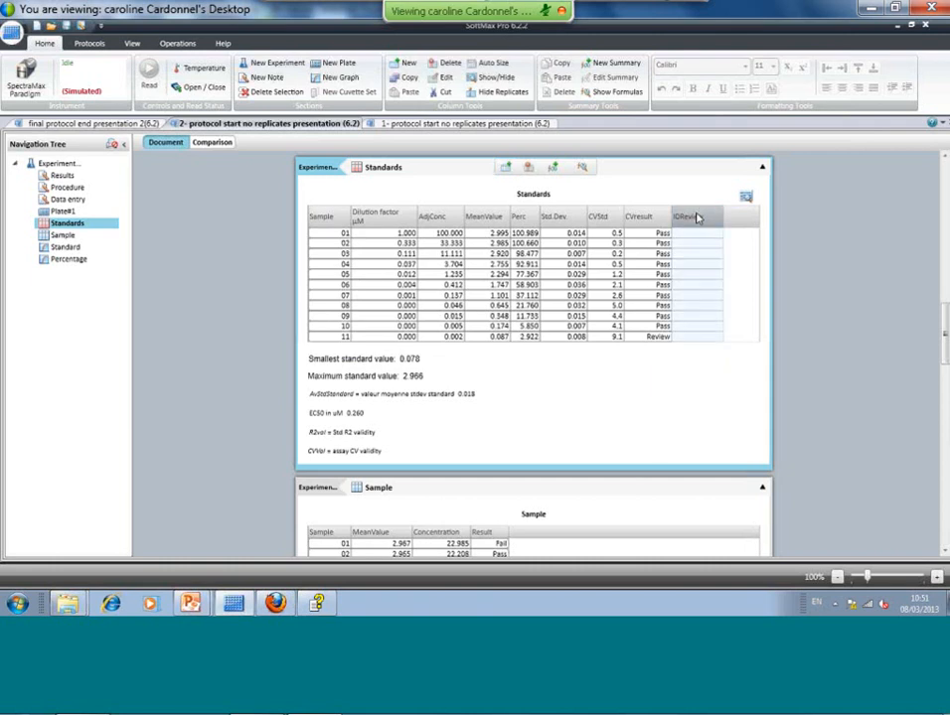
double_click(698, 218)
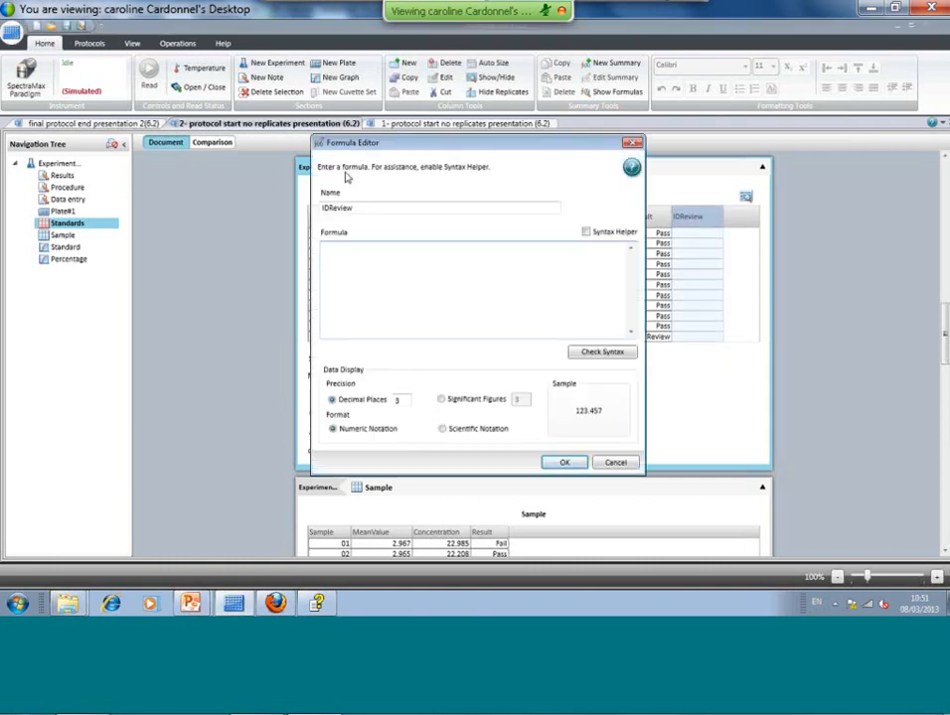
left_click_drag(453, 145, 321, 180)
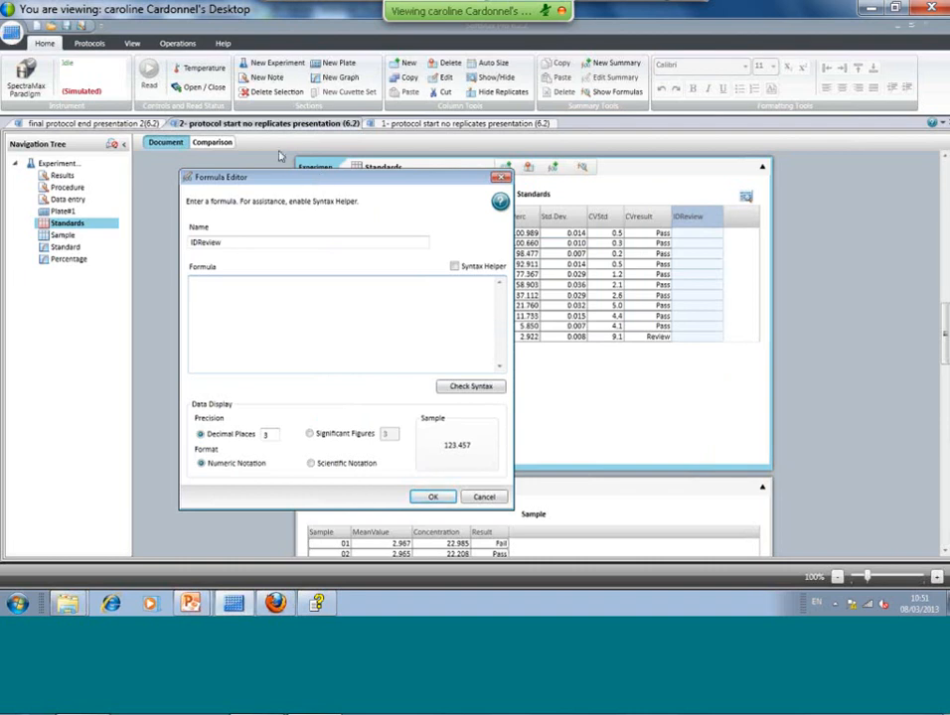
left_click_drag(292, 172, 263, 164)
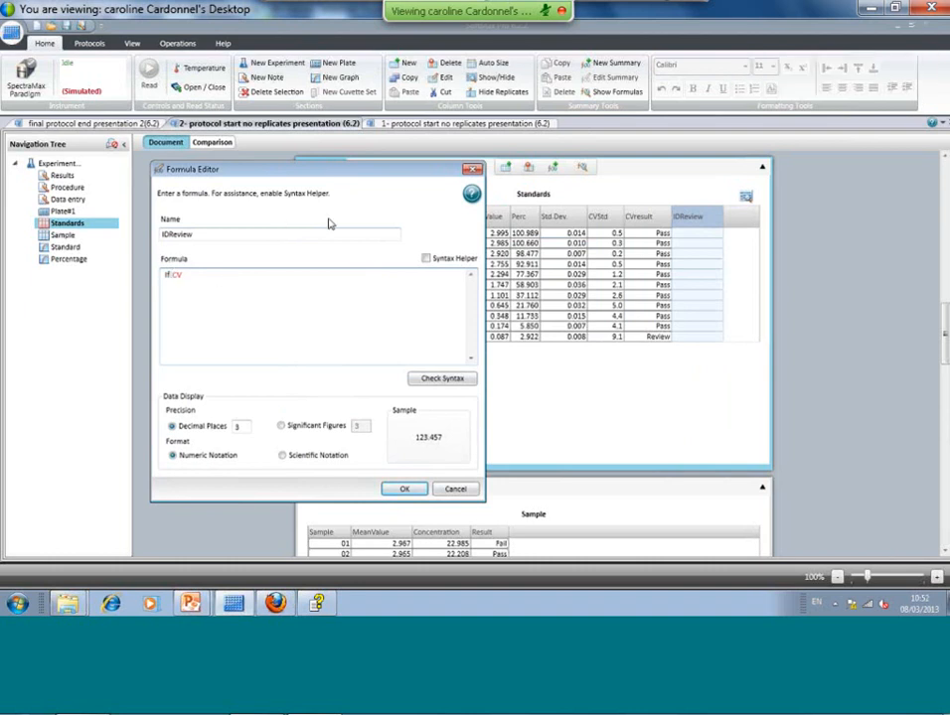
type("CVresult ")
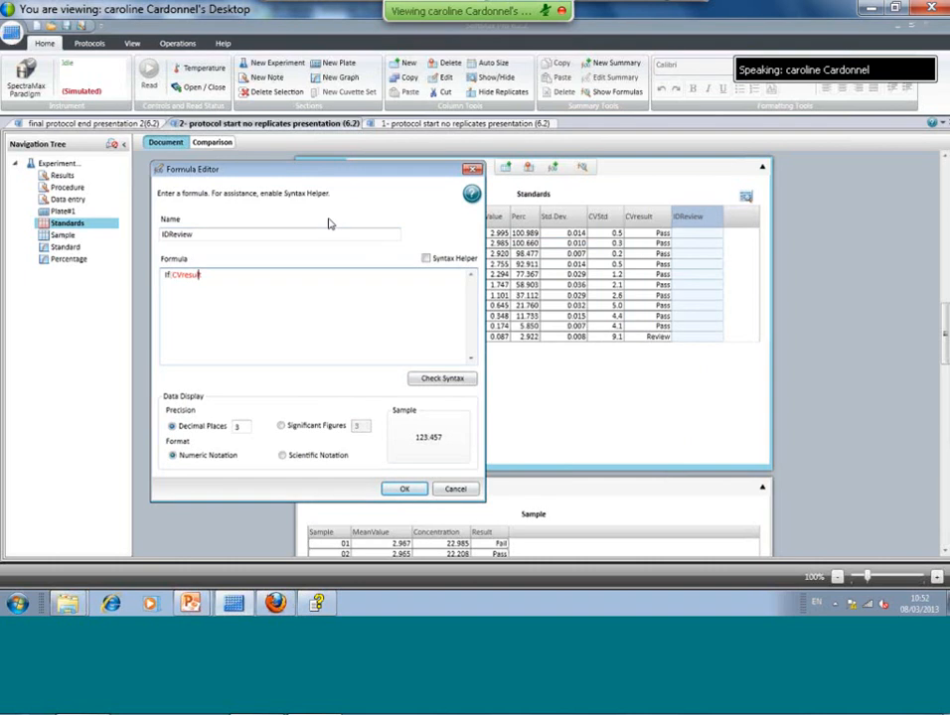
type("=\"Review")
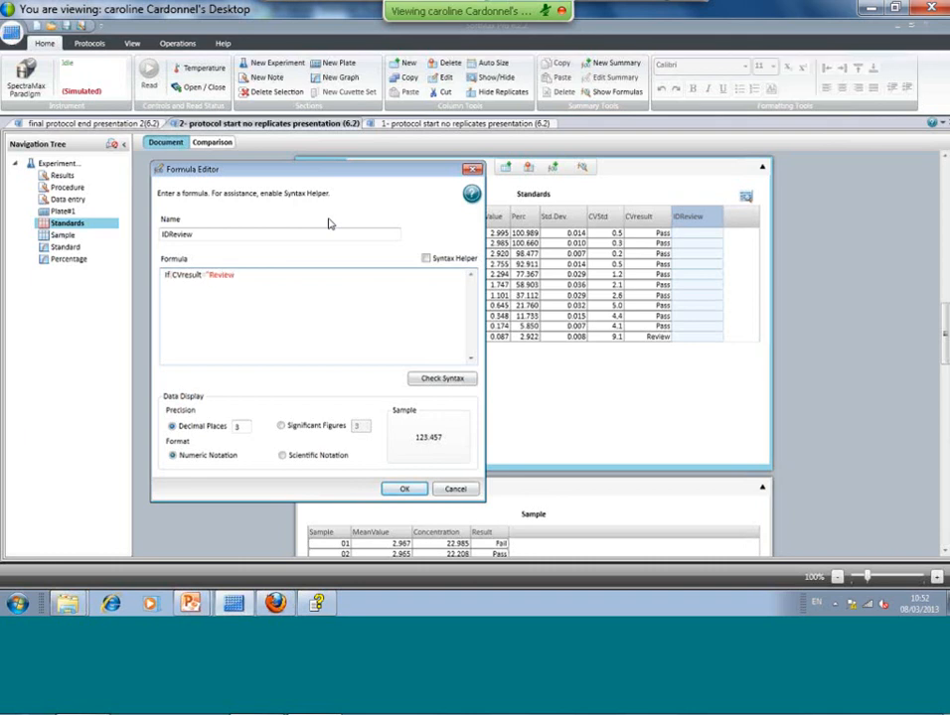
type("\",")
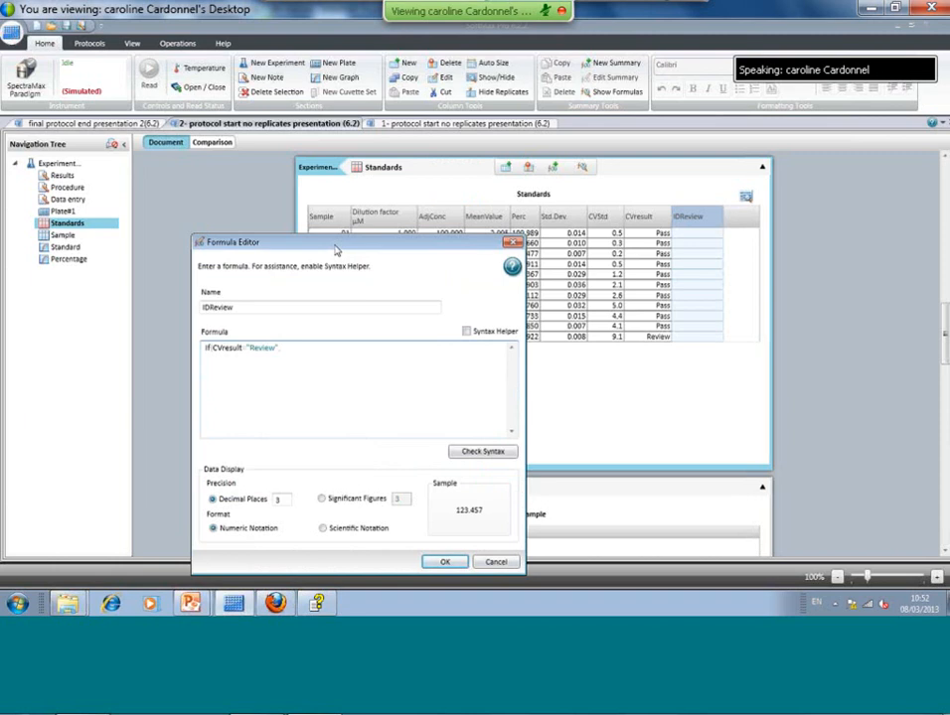
- Complete the IDReview formula with Val(Sample) as the true result and MakeErr(101) as the false result, and accept it
type(",Val:Sample")
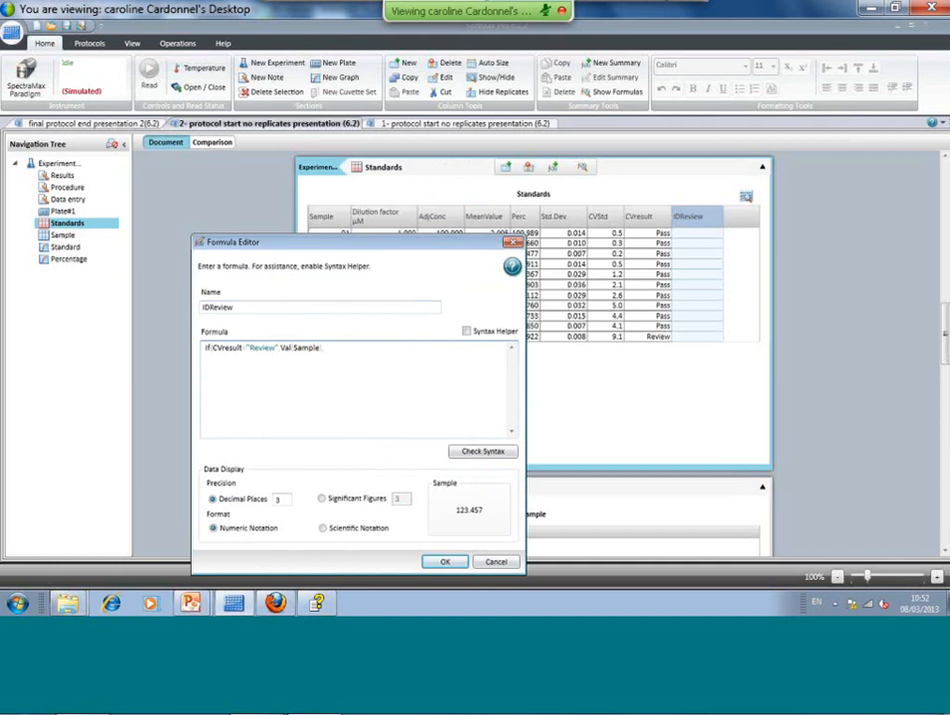
type("a")
type("x")
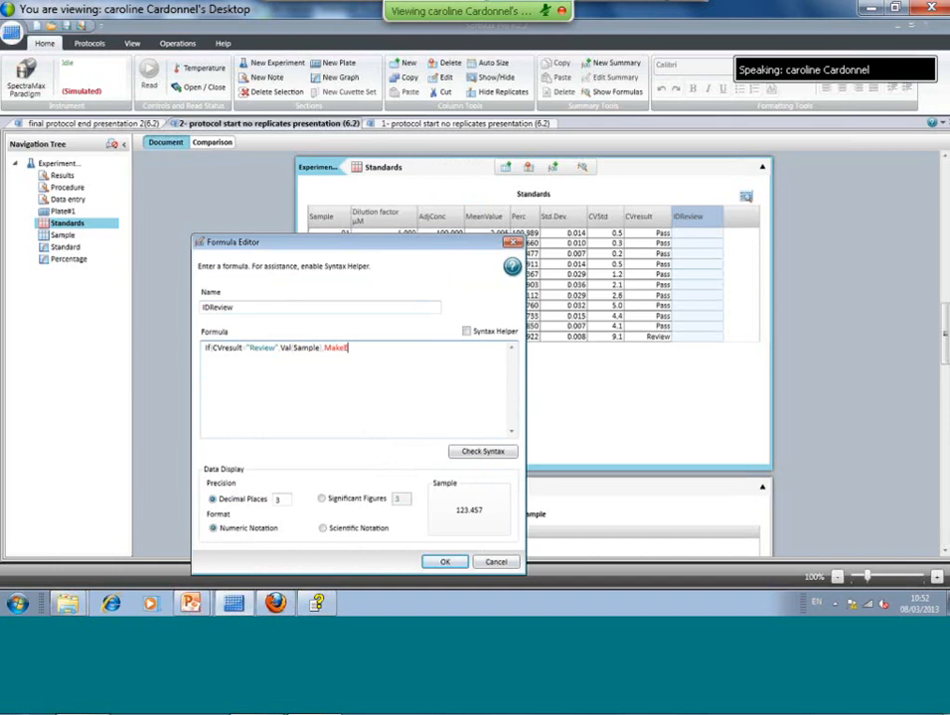
type("(101")
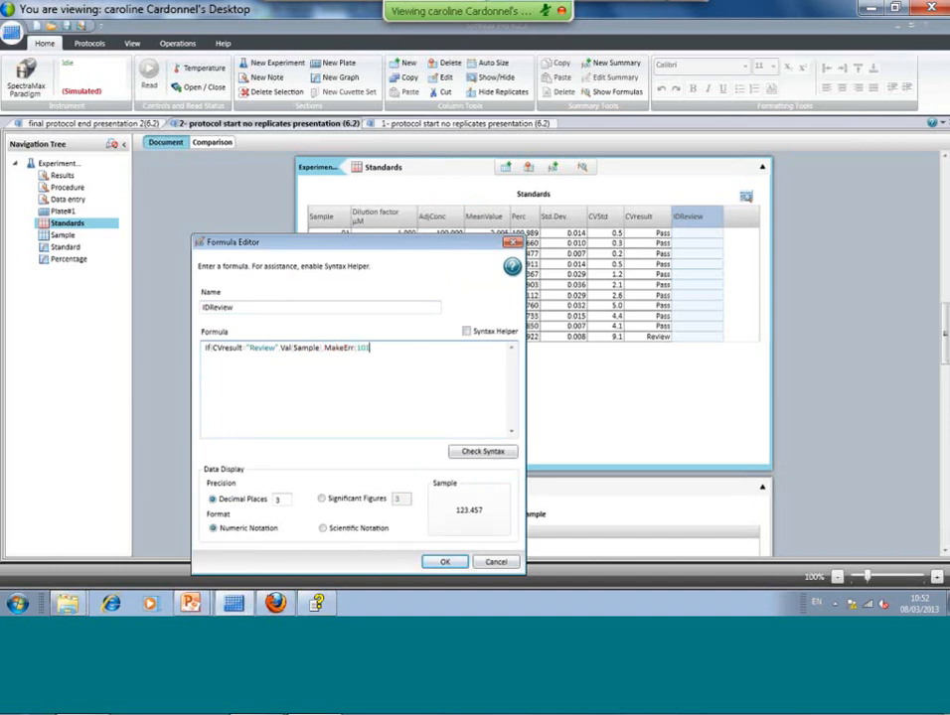
type(")")
left_click_drag(321, 247, 344, 158)
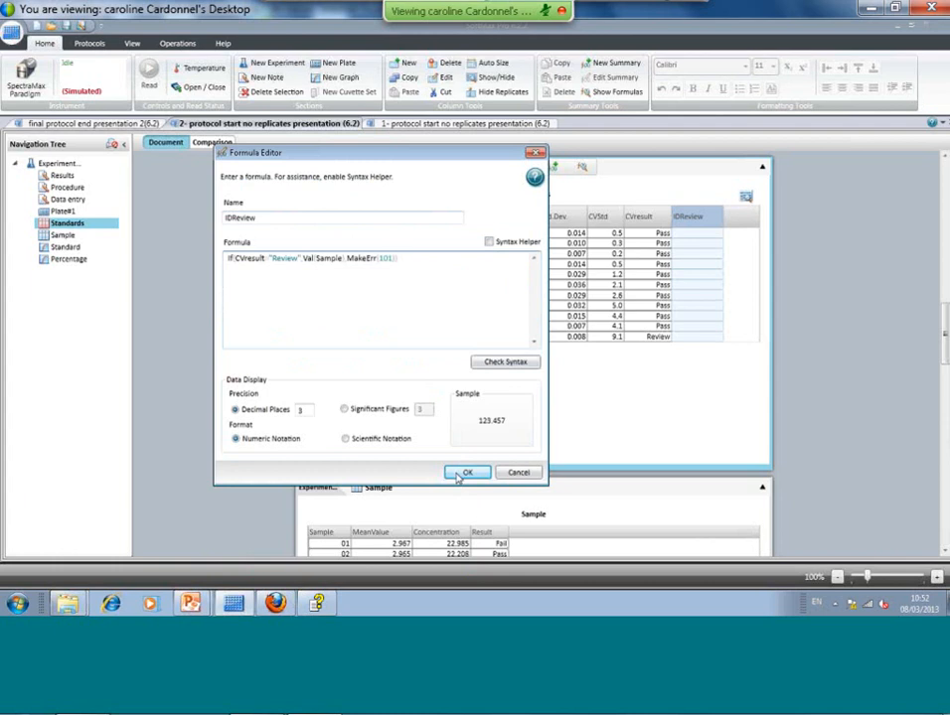
left_click(460, 474)
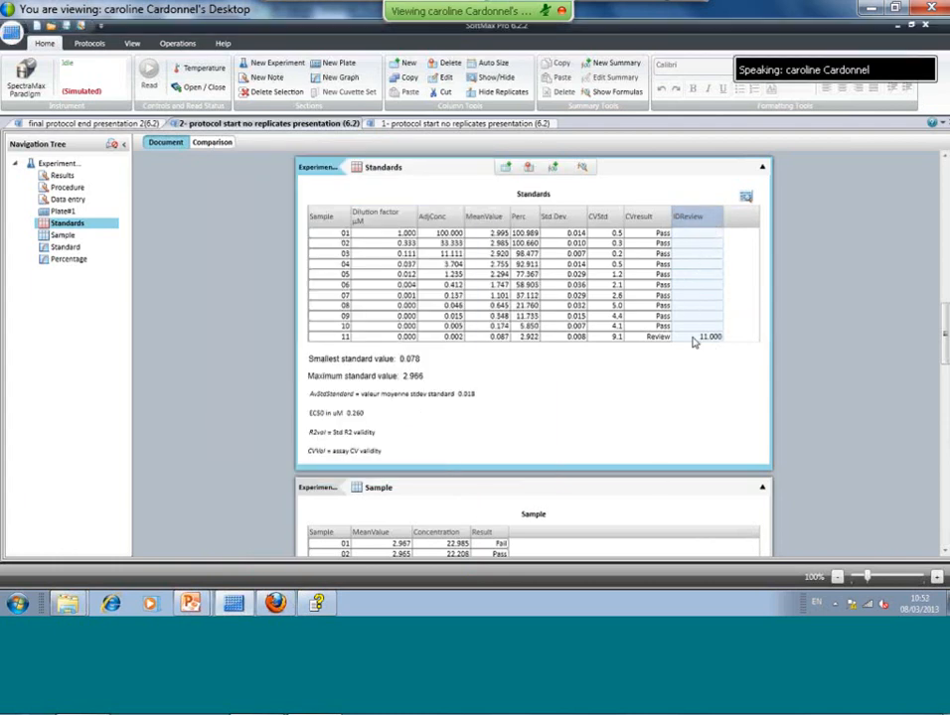
left_click(696, 340)
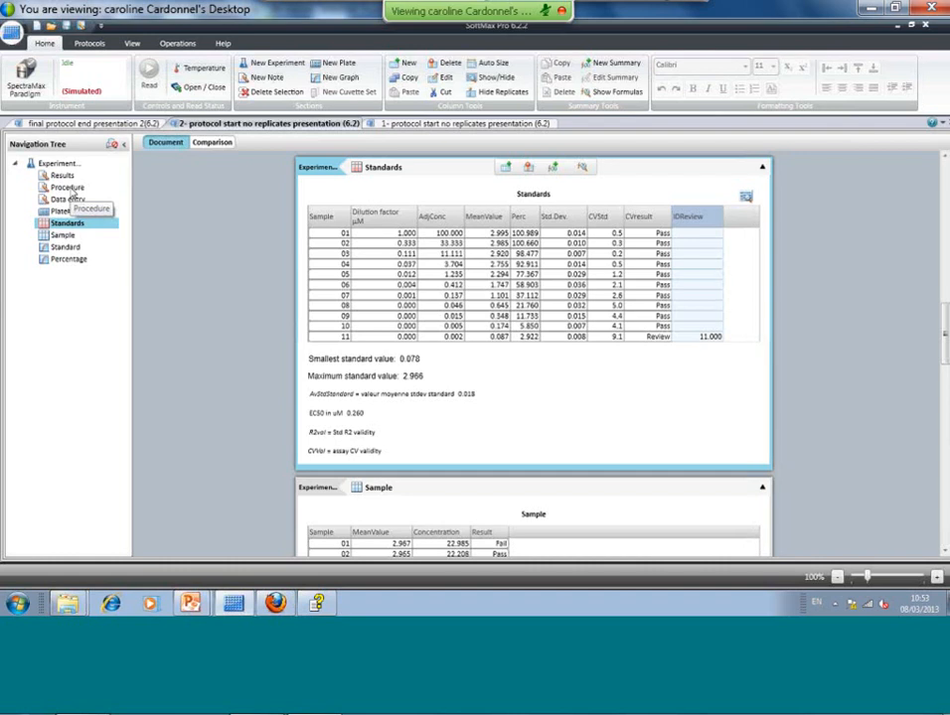
- Consult the Procedure note and set the R2std acceptance criteria formula in Data entry to 0.95
left_click(69, 189)
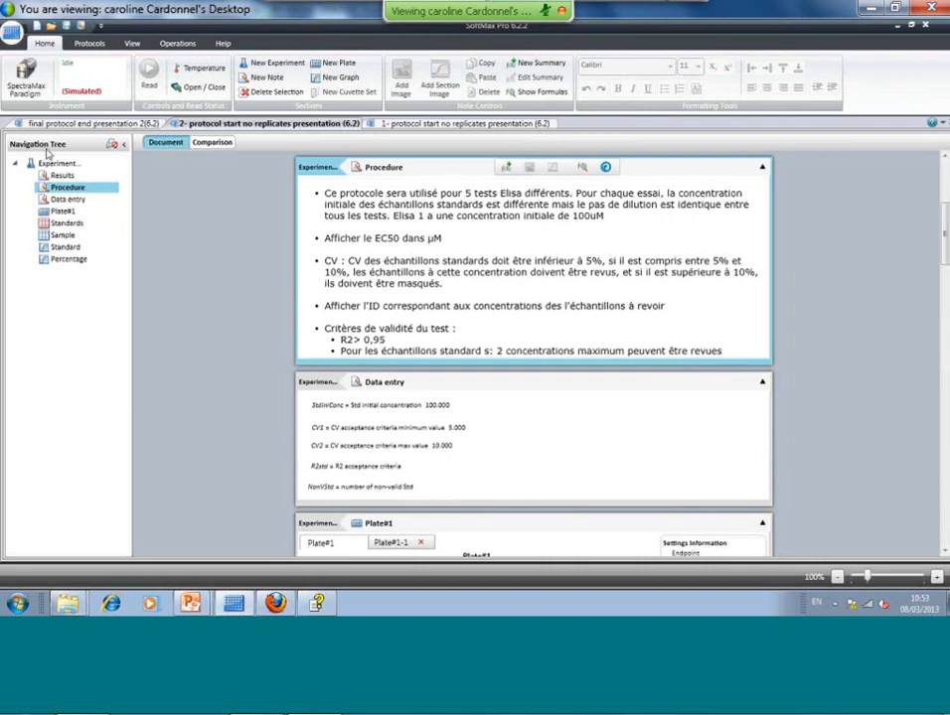
left_click(60, 200)
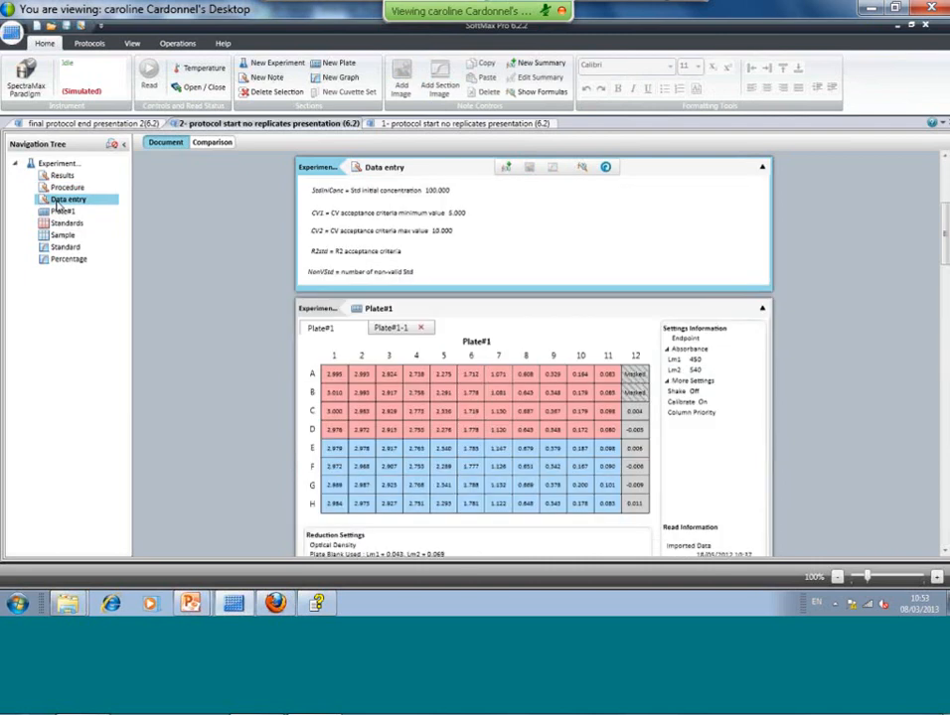
double_click(386, 258)
type("0.9")
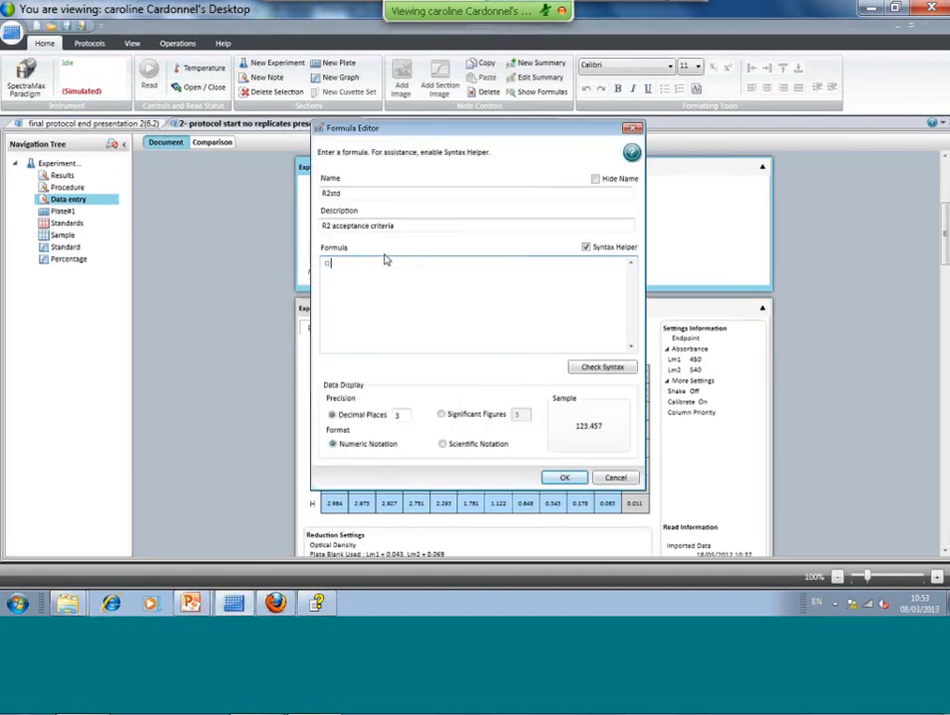
type("5")
left_click(561, 478)
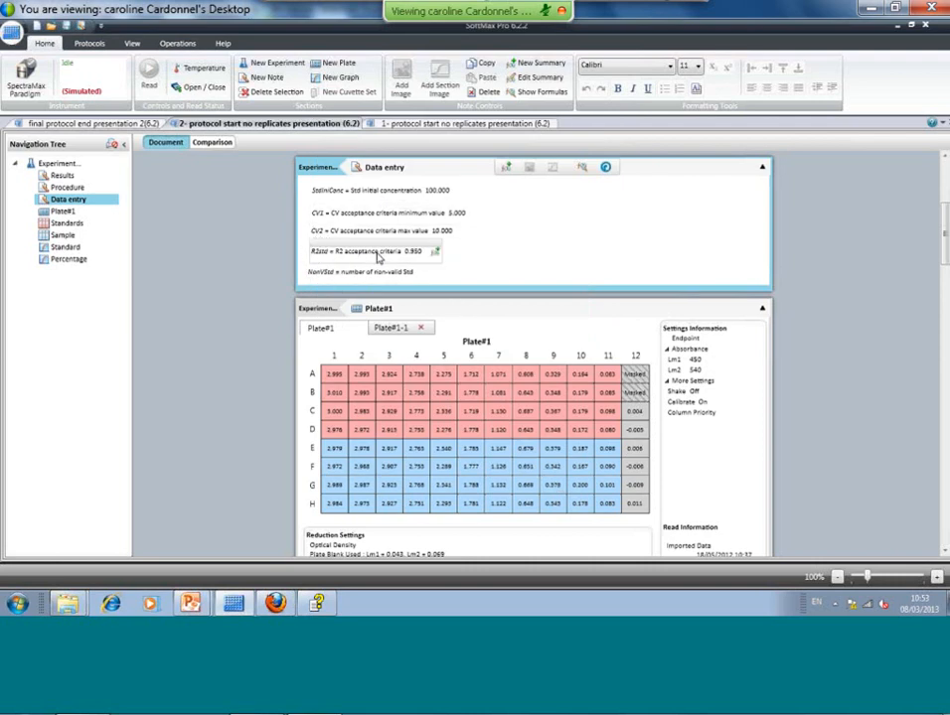
- Open the empty R2val formula in the Standards section and begin it with If(RSquared( on Standardcurve@Standard@Experiment#1
left_click(62, 225)
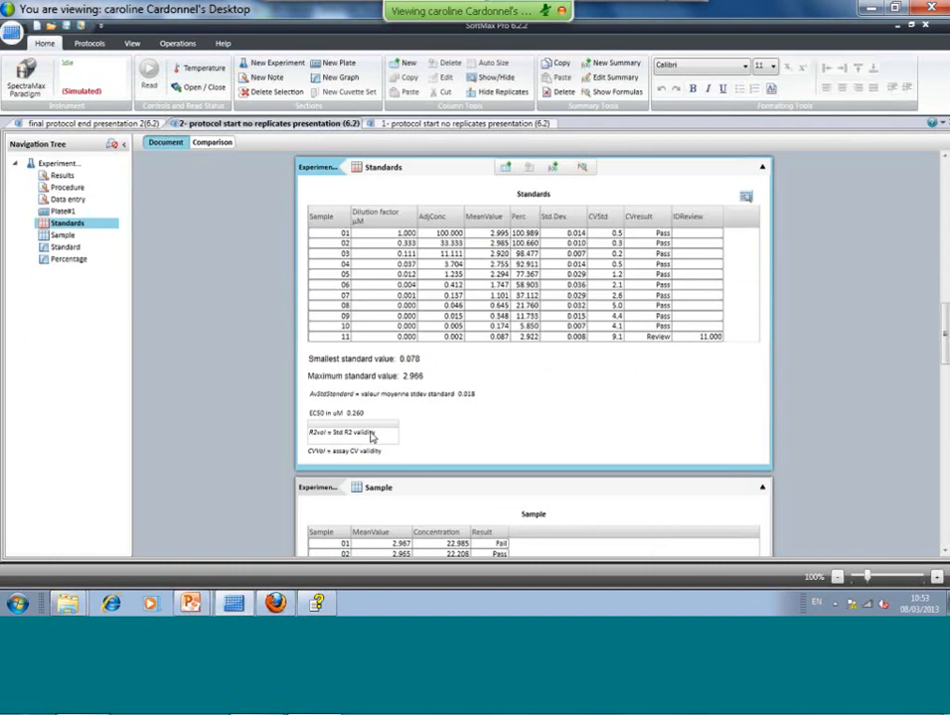
double_click(372, 437)
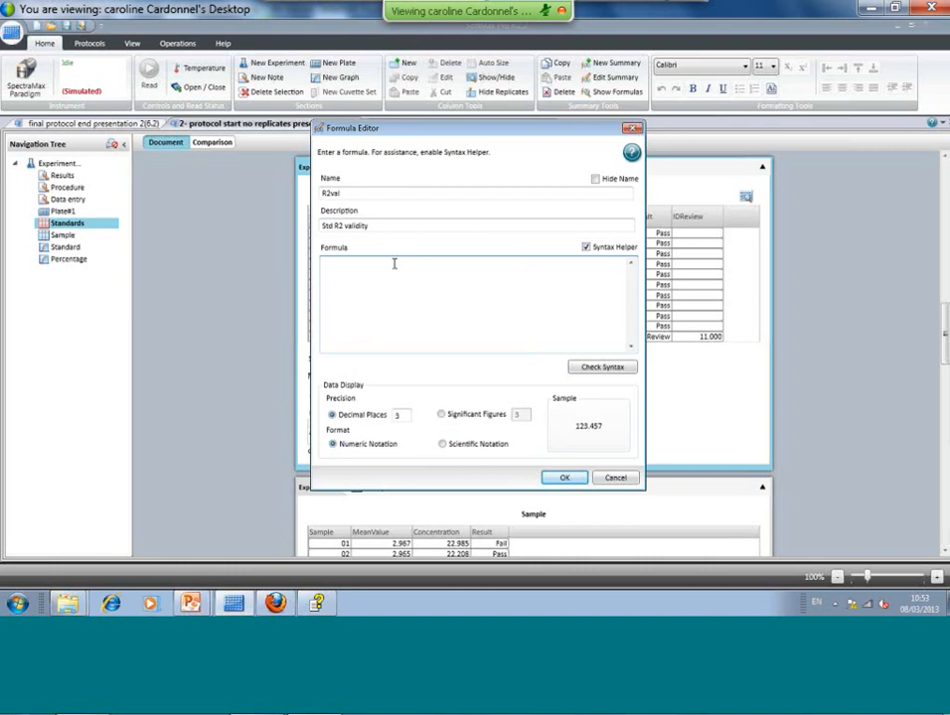
type("f(")
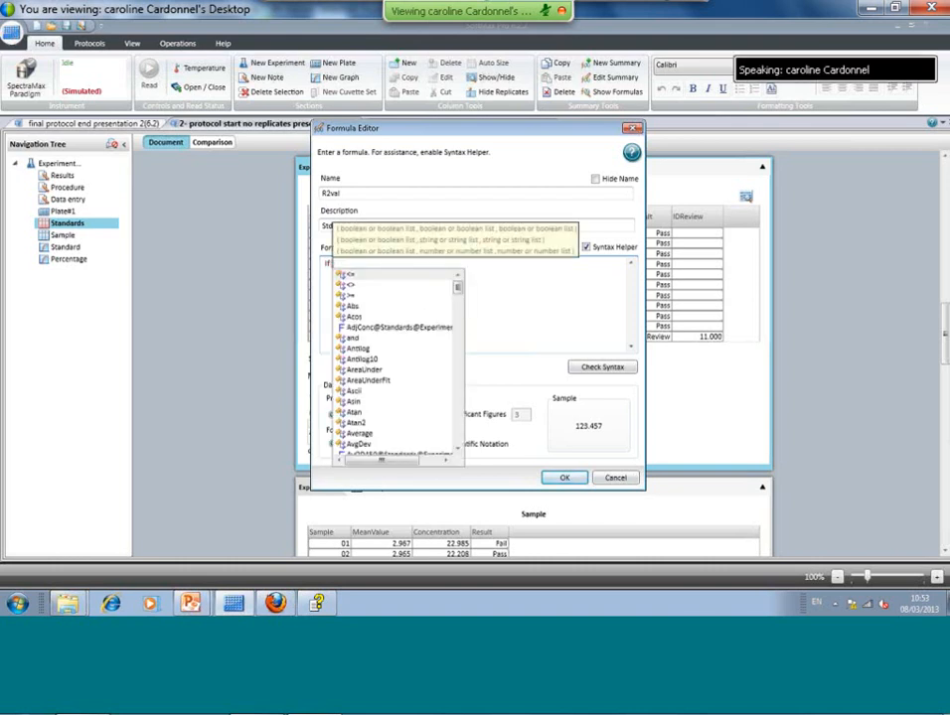
type("r")
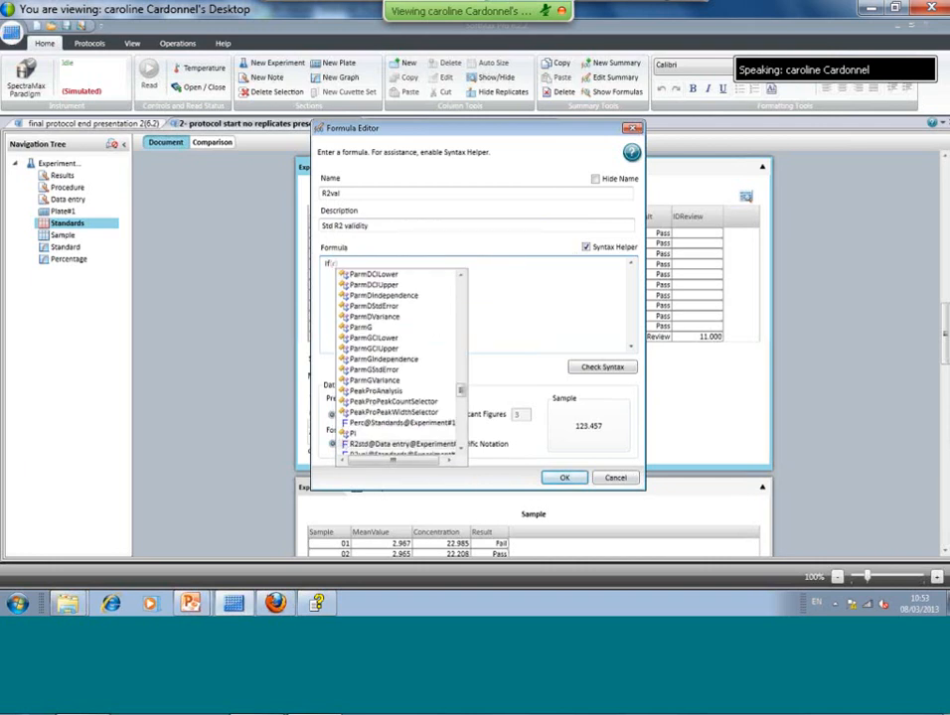
type("s")
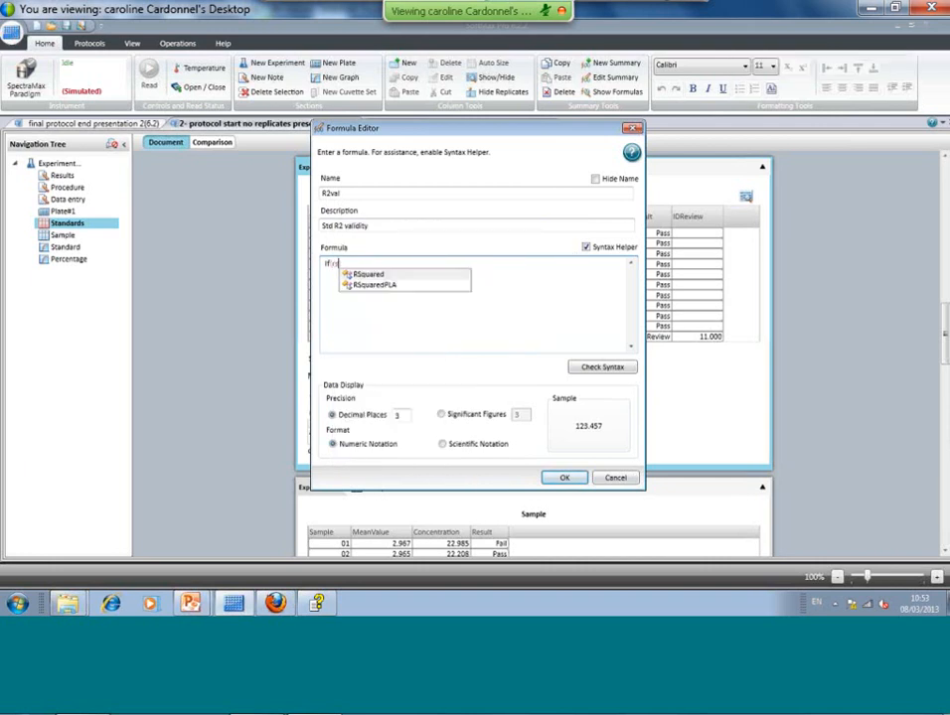
double_click(375, 275)
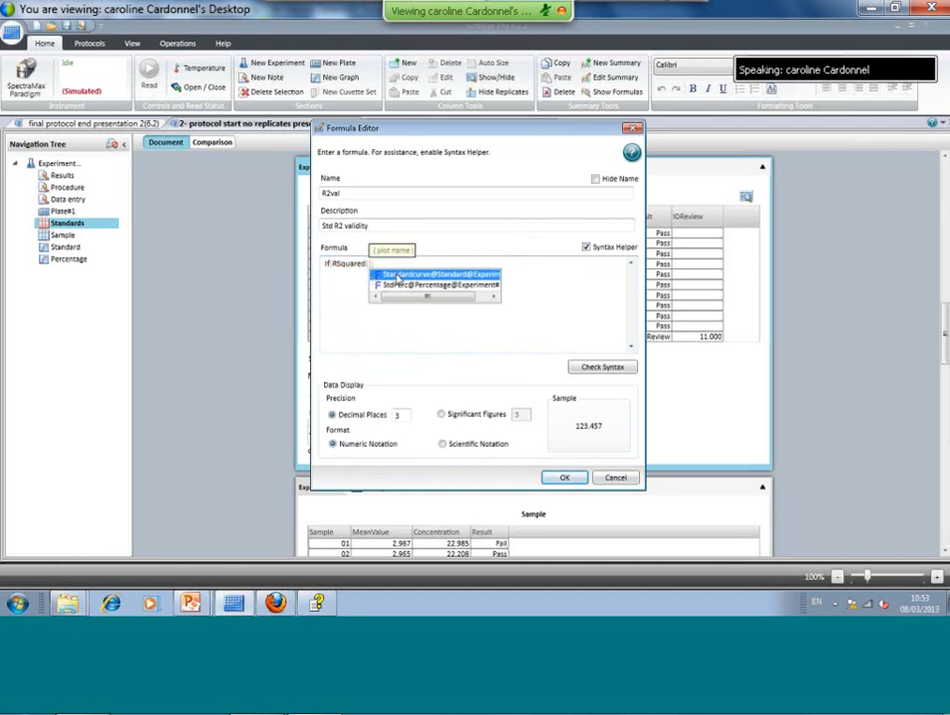
double_click(419, 275)
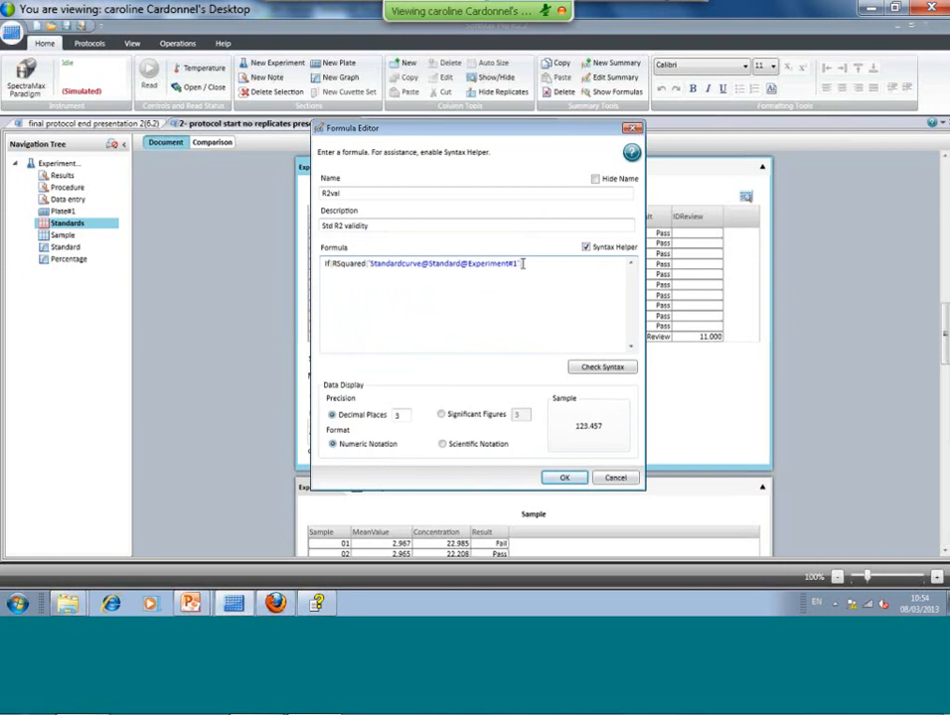
- Extend the R2val condition with >= and the R2std@Data entry@Experiment#1 reference
type(">=")
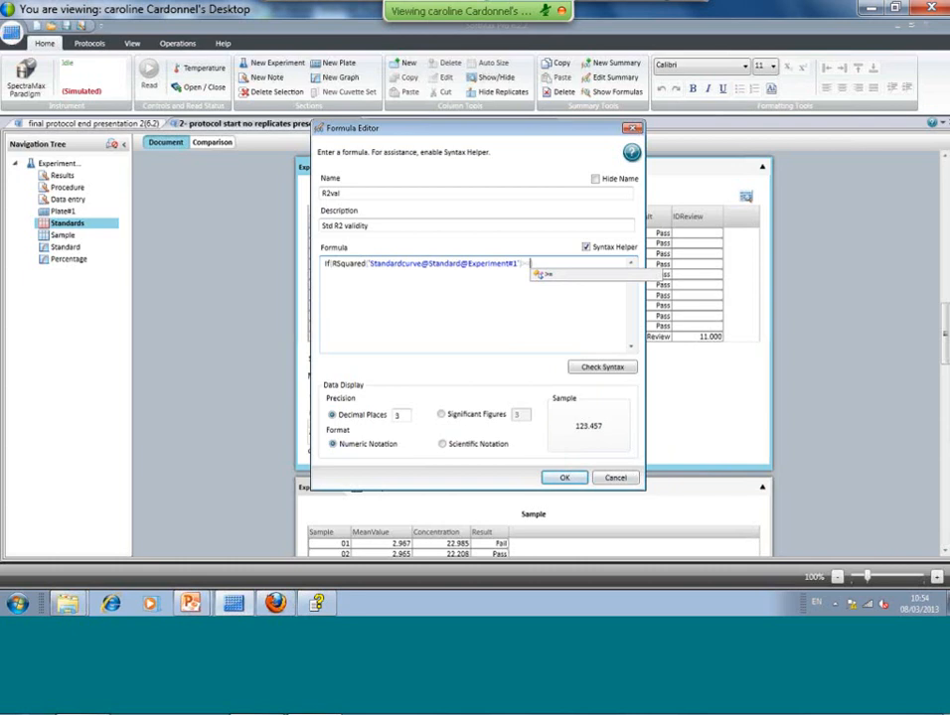
type("r2")
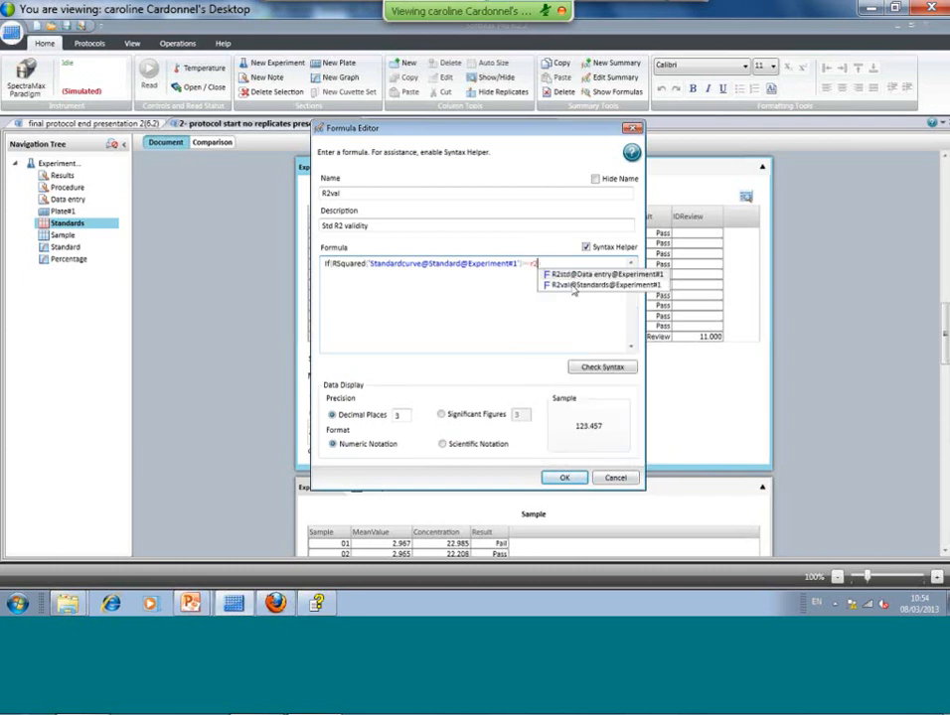
left_click(579, 286)
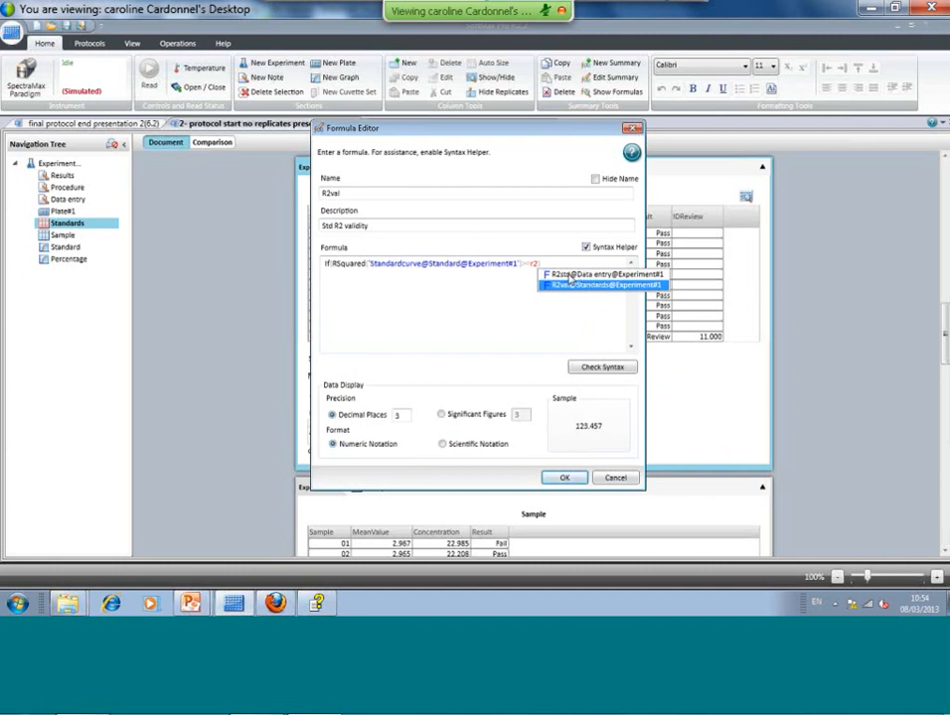
left_click(571, 276)
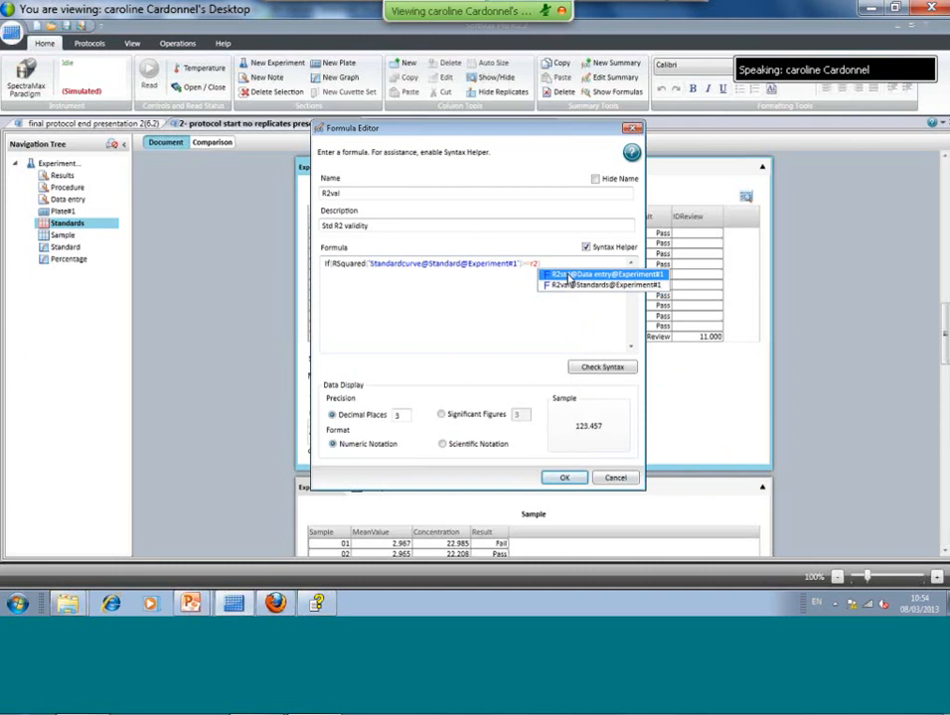
double_click(570, 276)
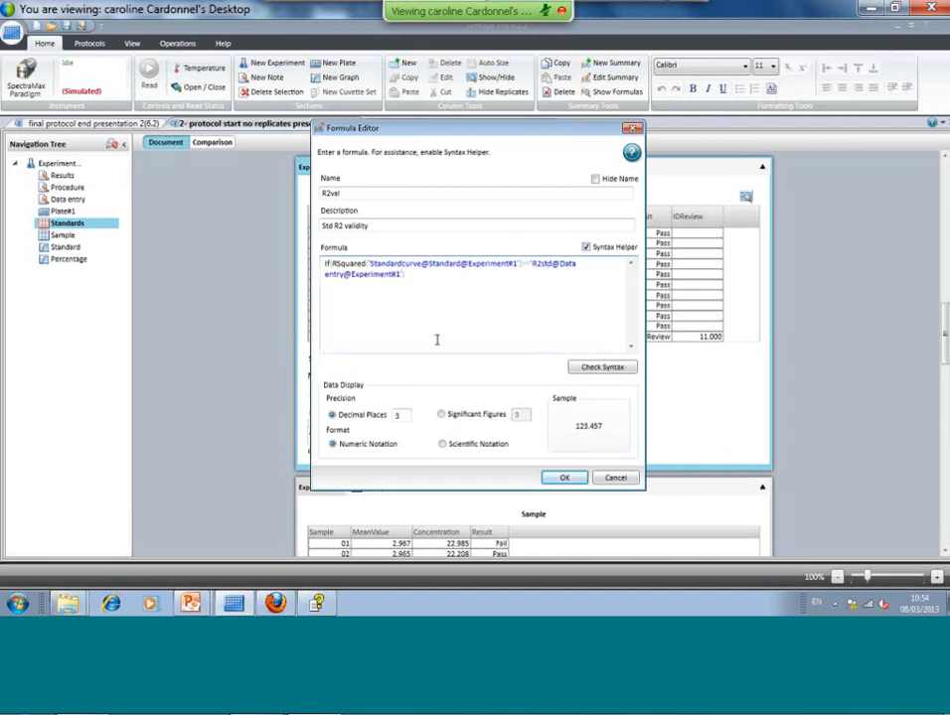
- Complete the R2val formula with "Pass" and "Fail" as the two results, check its syntax and accept it
type(")")
type("'Pass','F")
type("ail\")")
left_click(609, 367)
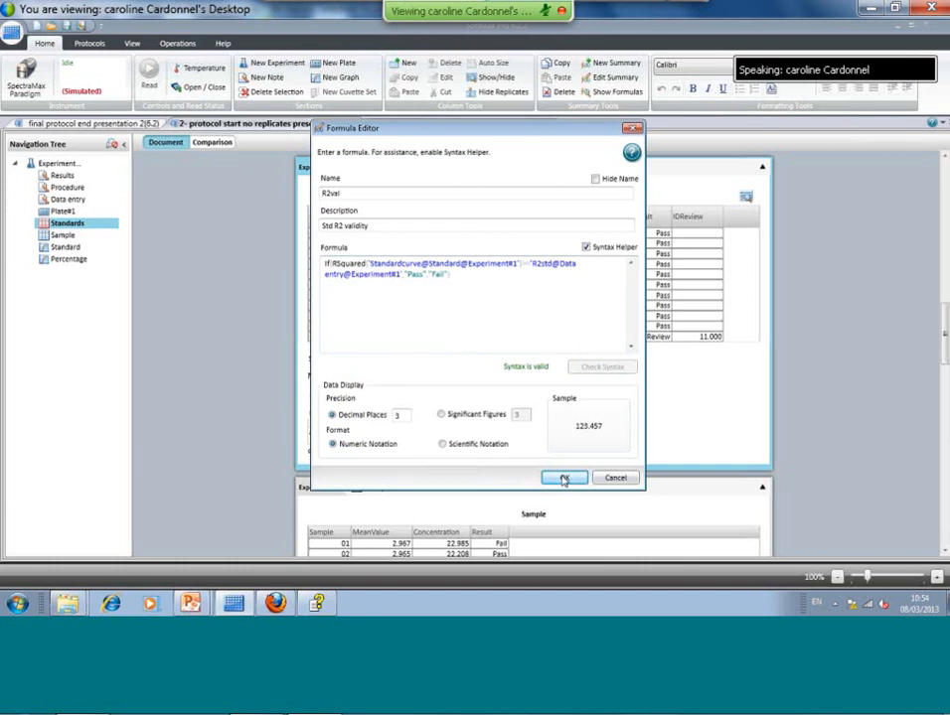
left_click(563, 479)
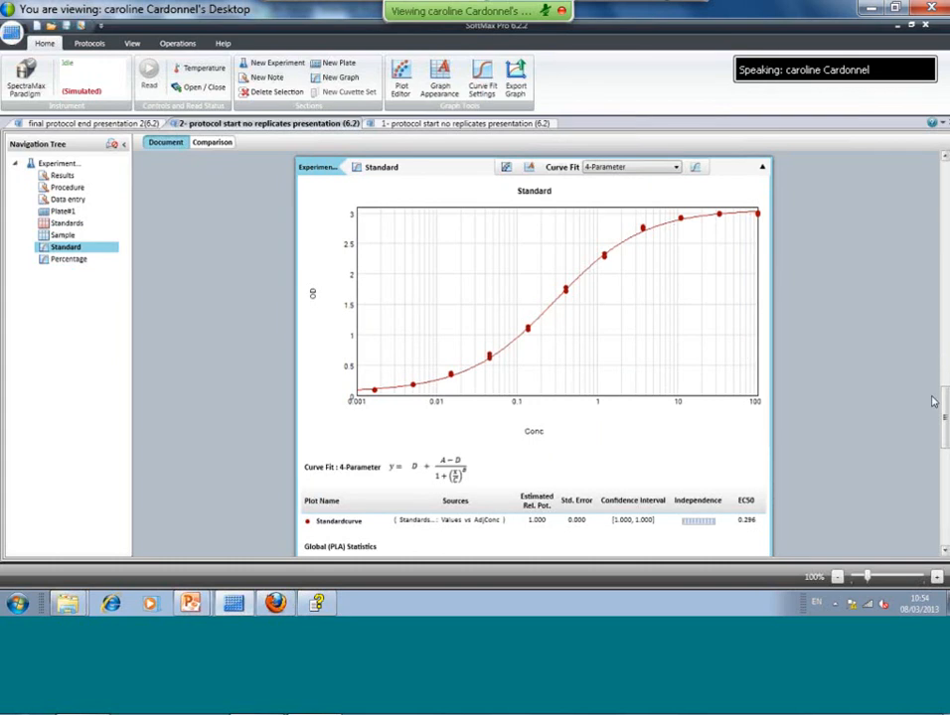
- Examine the R² value under the Standard graph's curve fit and return to the Standards table
left_click_drag(946, 407, 945, 479)
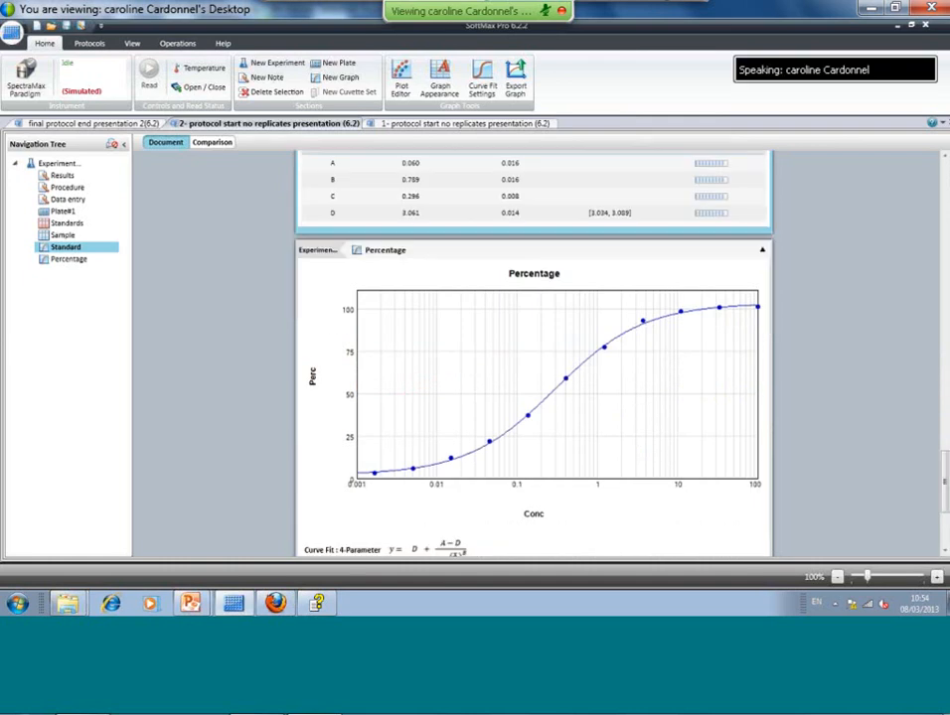
left_click(945, 159)
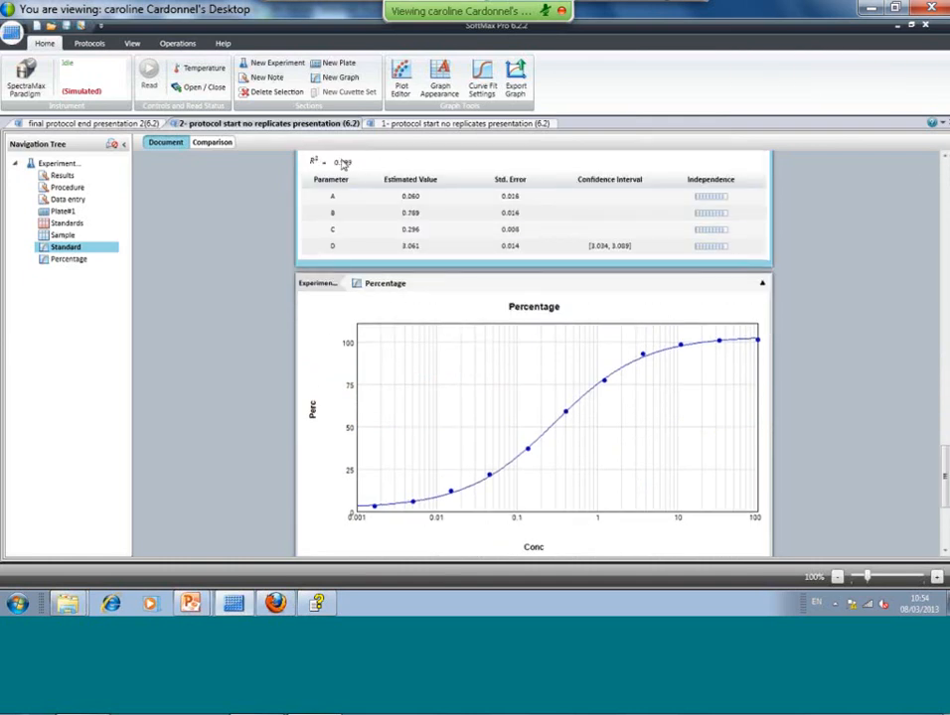
left_click(62, 224)
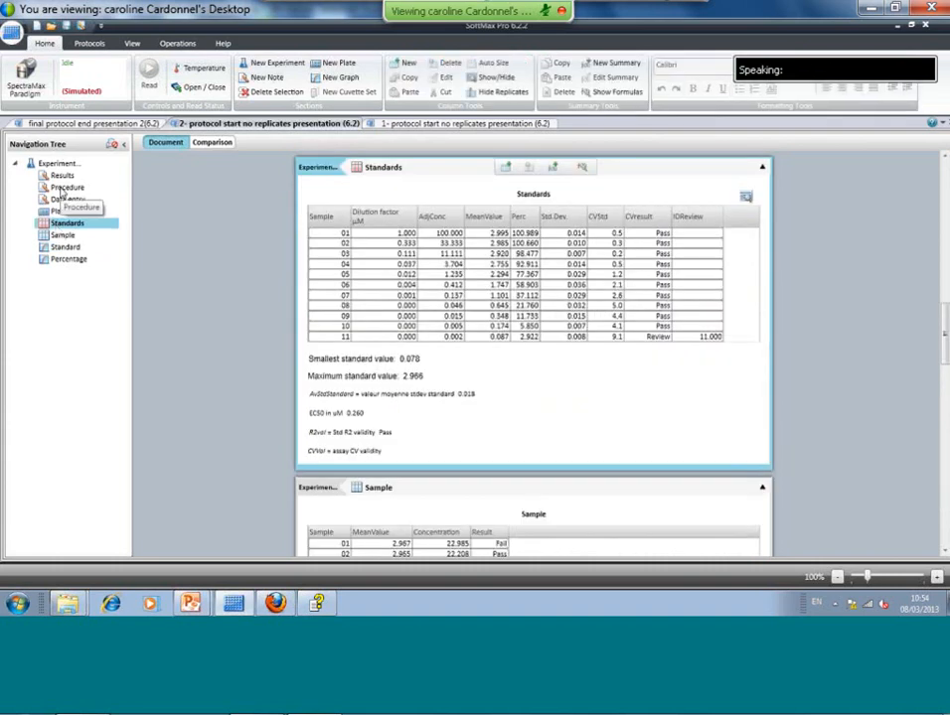
- Consult the Procedure note and set the NonVStd formula for the number of non-valid standards in Data entry to 2
left_click(64, 187)
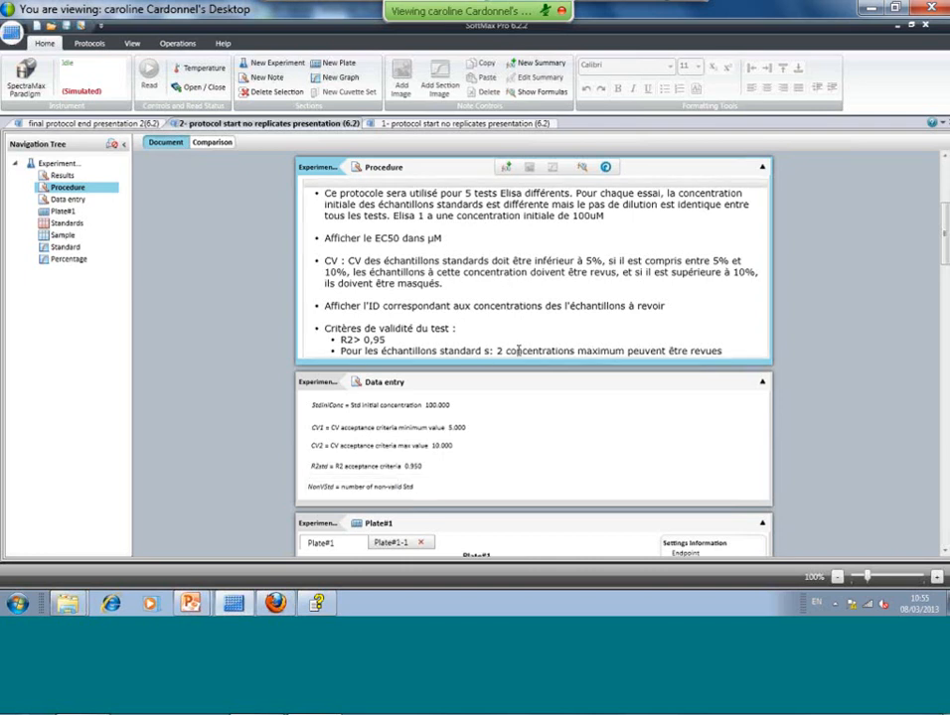
double_click(400, 494)
left_click(428, 326)
type("2")
left_click(510, 312)
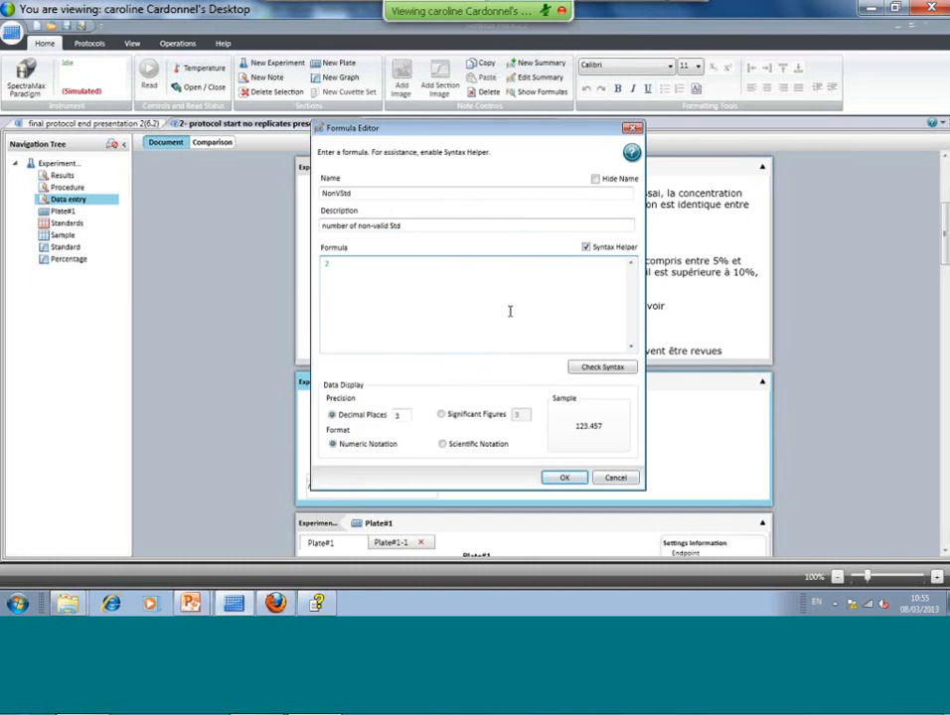
left_click(563, 478)
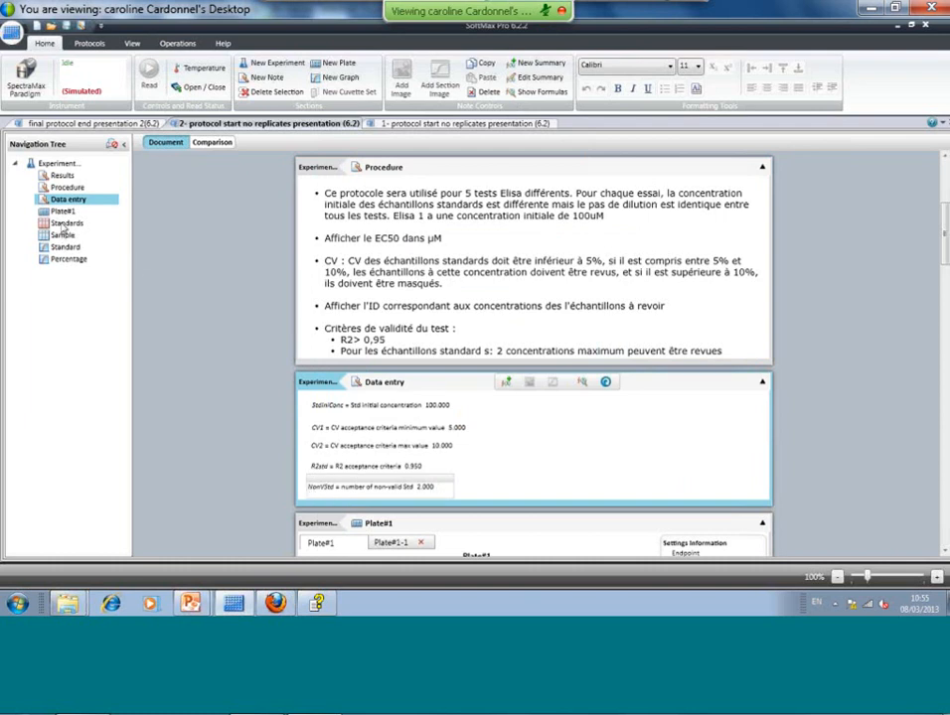
- Open the CVVal assay CV validity formula in Standards and begin it with If(ItemCount( on IDReview@Standards@Experiment#1
left_click(65, 223)
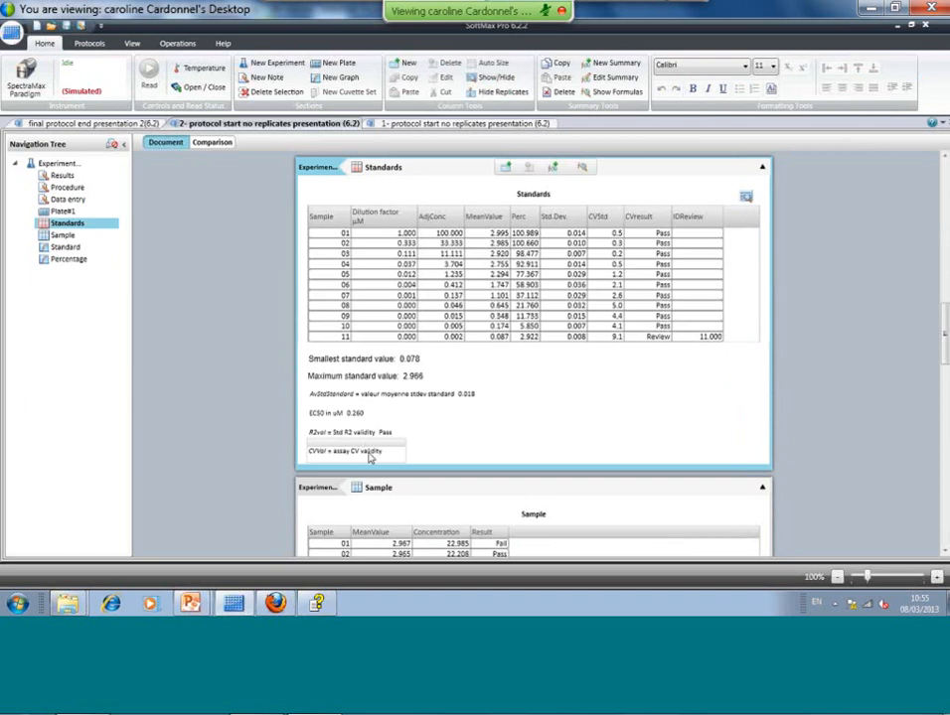
double_click(370, 457)
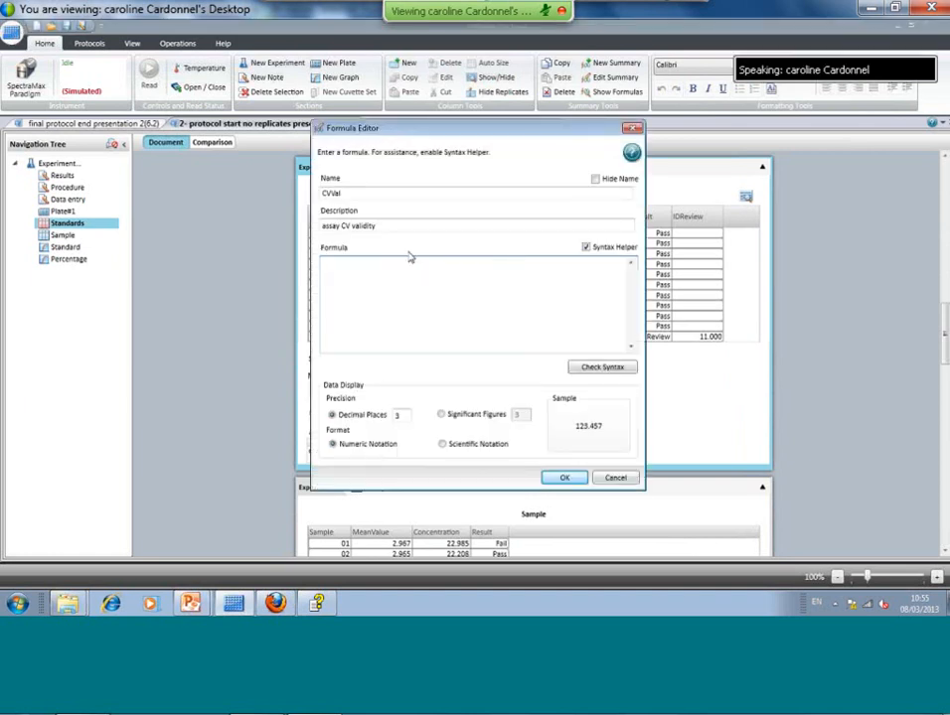
left_click(348, 323)
type("if(")
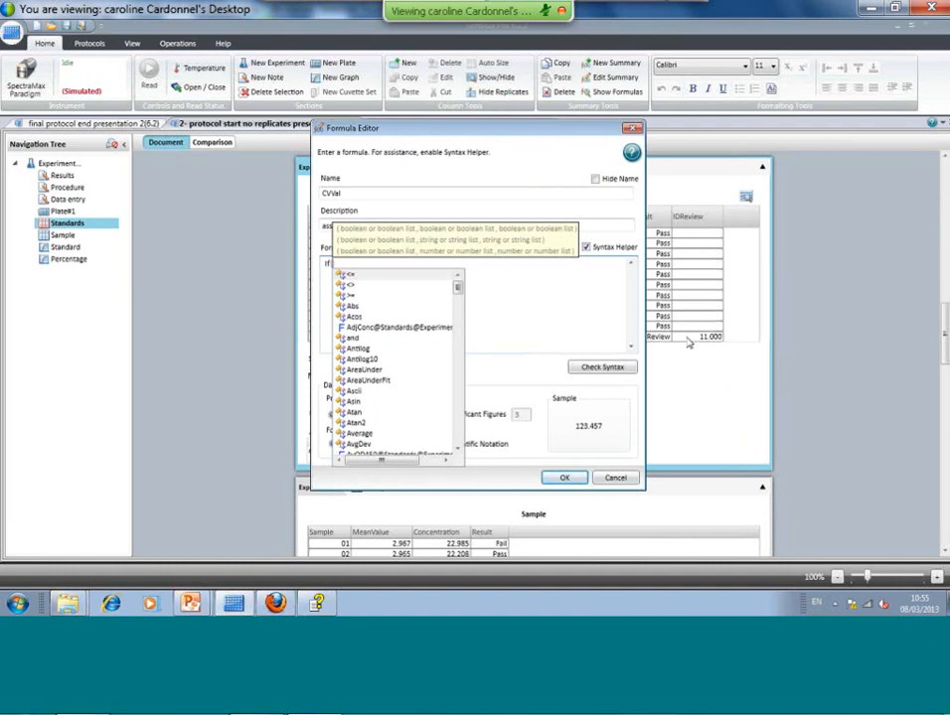
type("itemco")
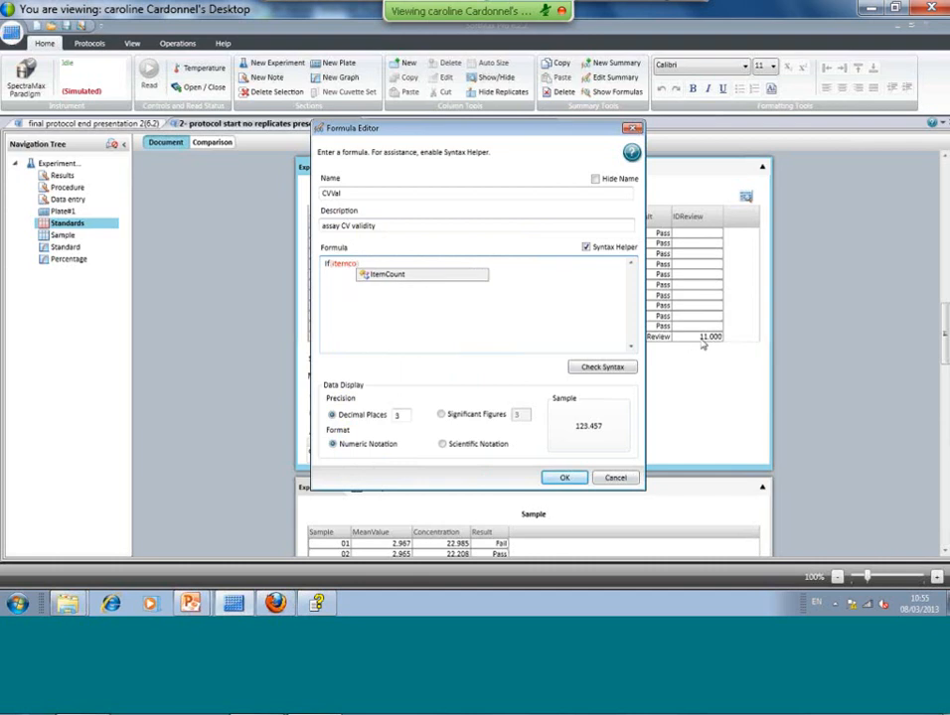
double_click(398, 275)
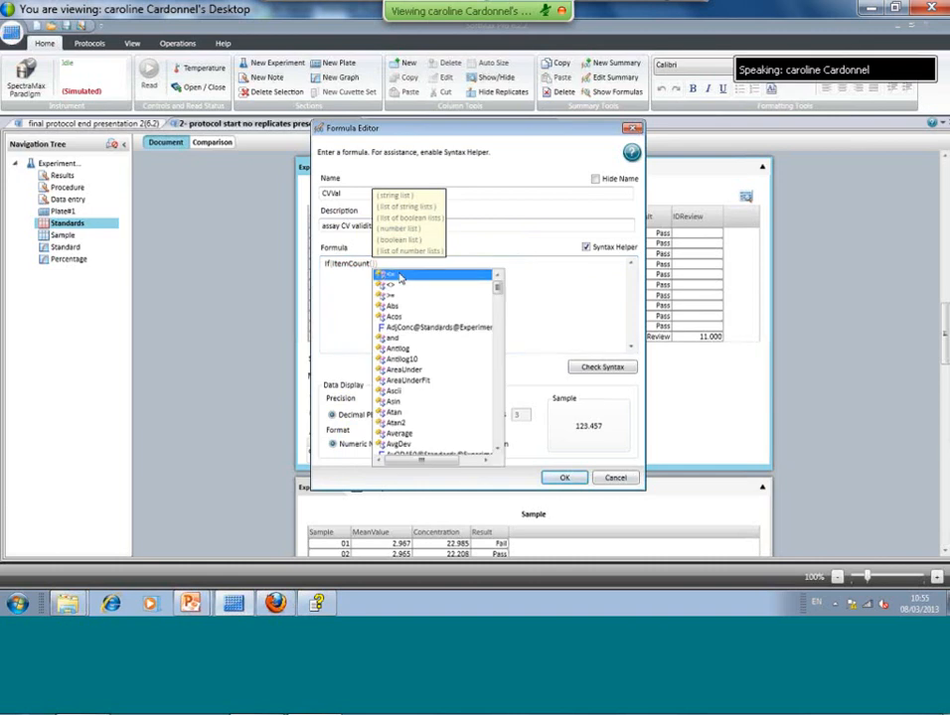
left_click(372, 263)
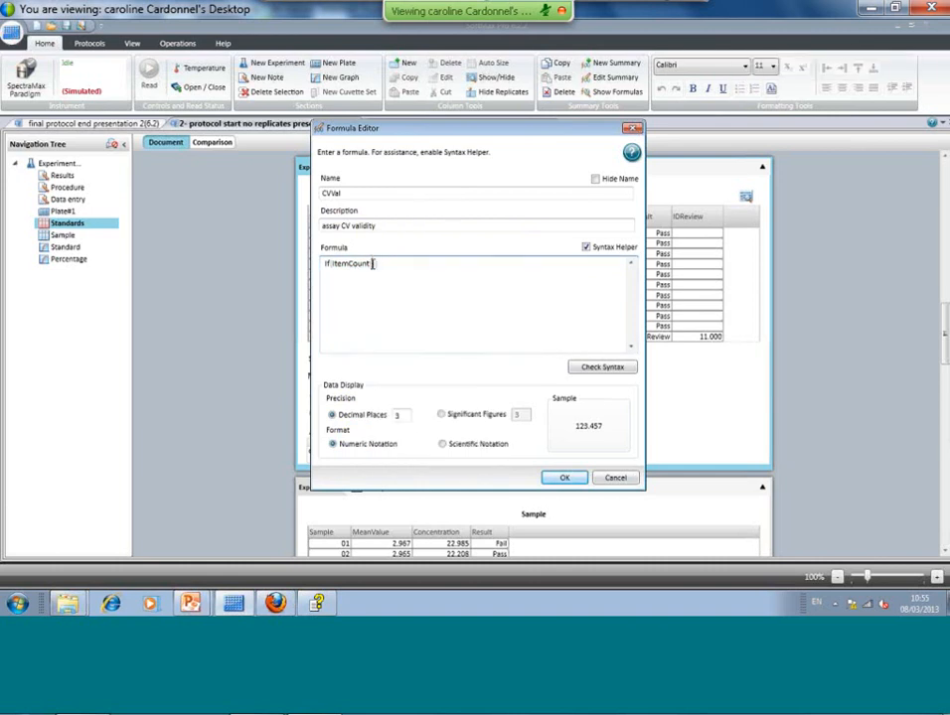
type("id")
double_click(405, 274)
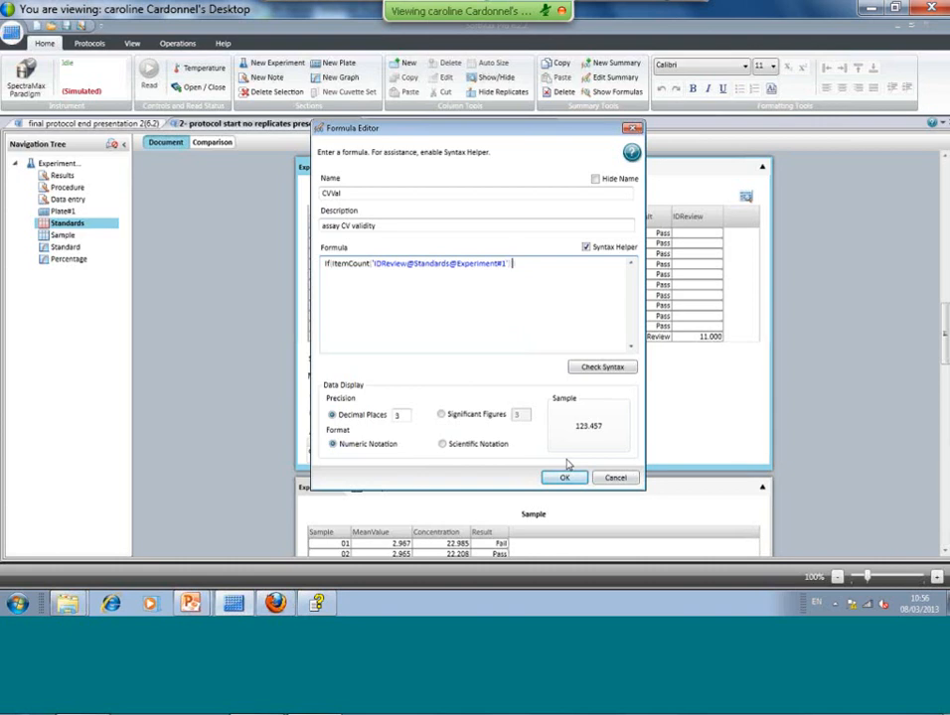
- Add a comparison operator after the ItemCount term and accept the incomplete CVVal formula
key("ctrl+space")
key("Escape")
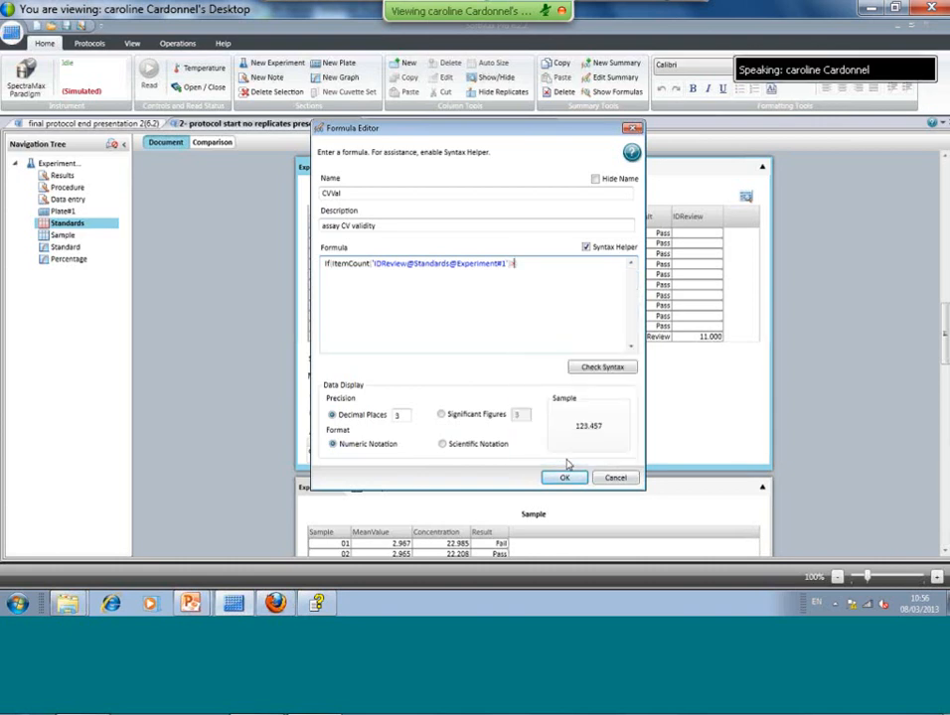
key("ctrl+space")
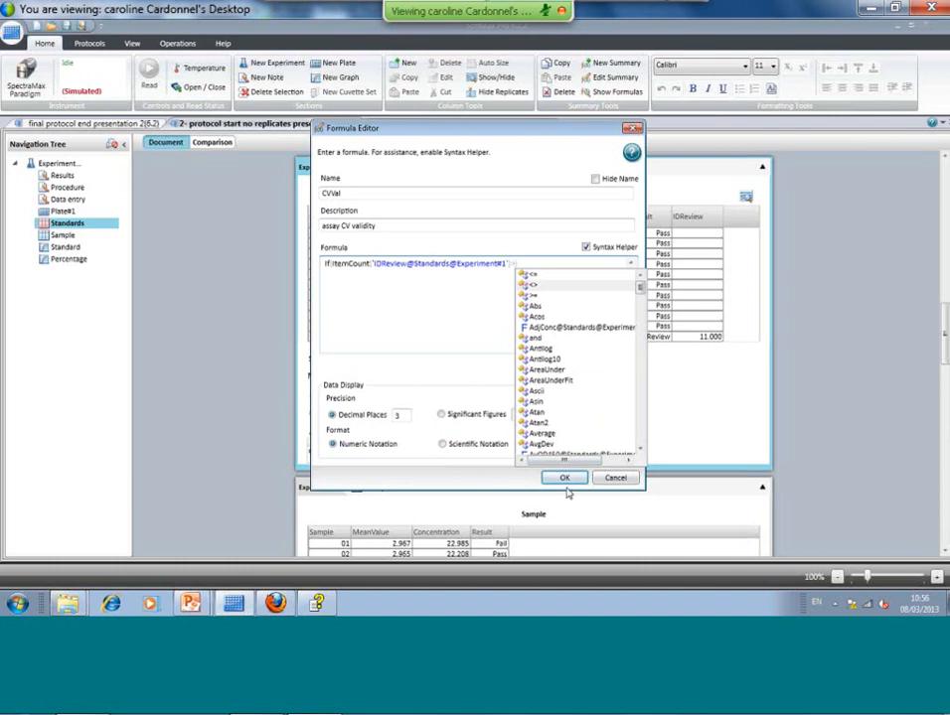
left_click(567, 480)
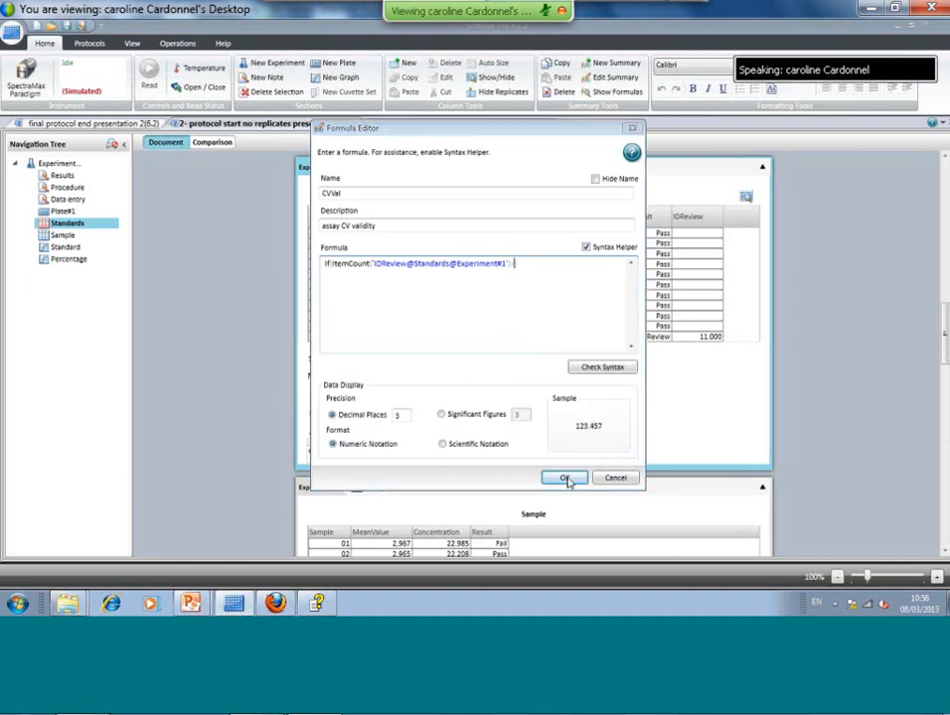
left_click(558, 538)
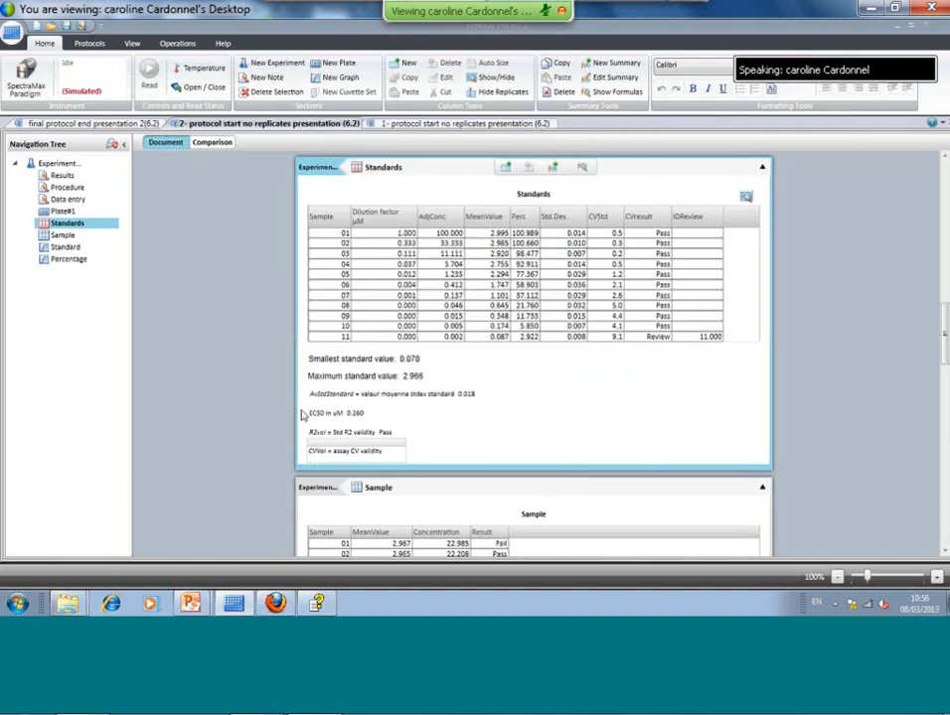
- Check the criteria names in Data entry and extend the CVVal formula in Standards with NonVStd@Data entry@Experiment#1 as the comparison value
left_click(66, 200)
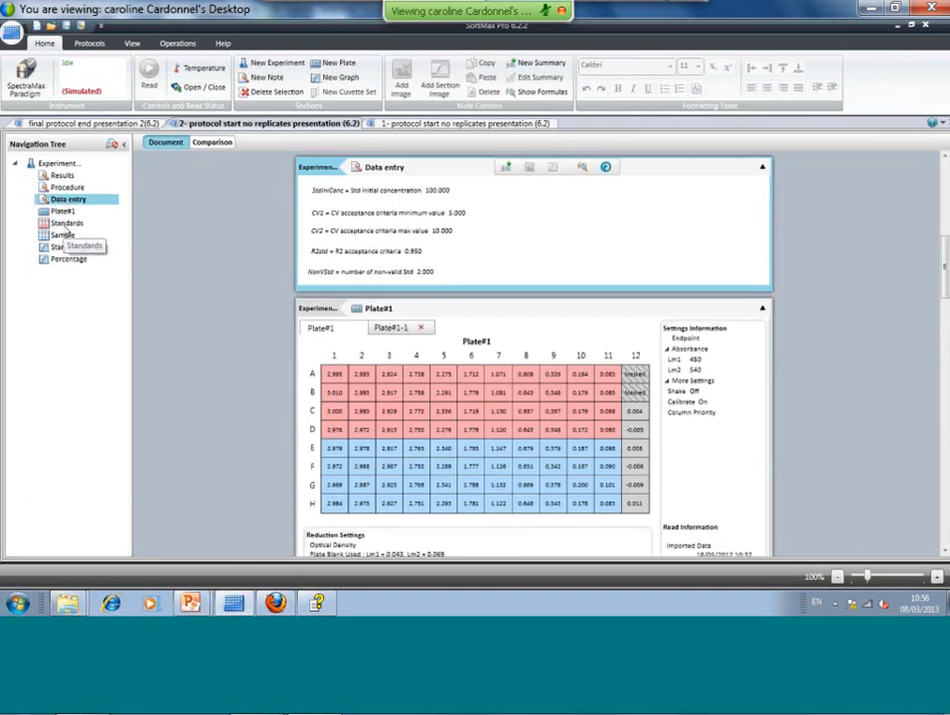
left_click(61, 225)
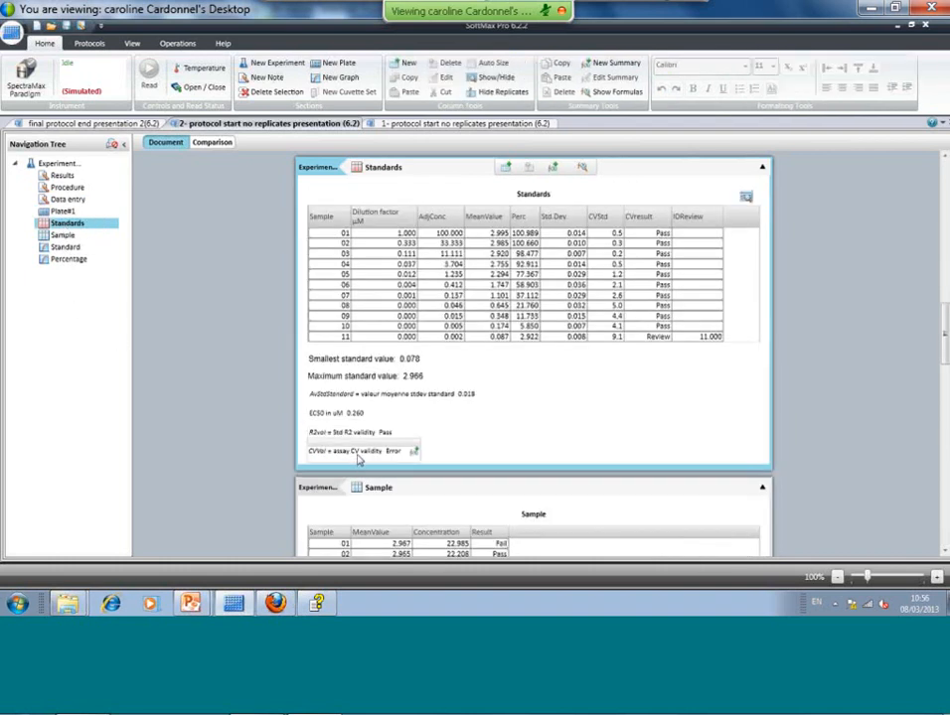
left_click(413, 452)
left_click(513, 263)
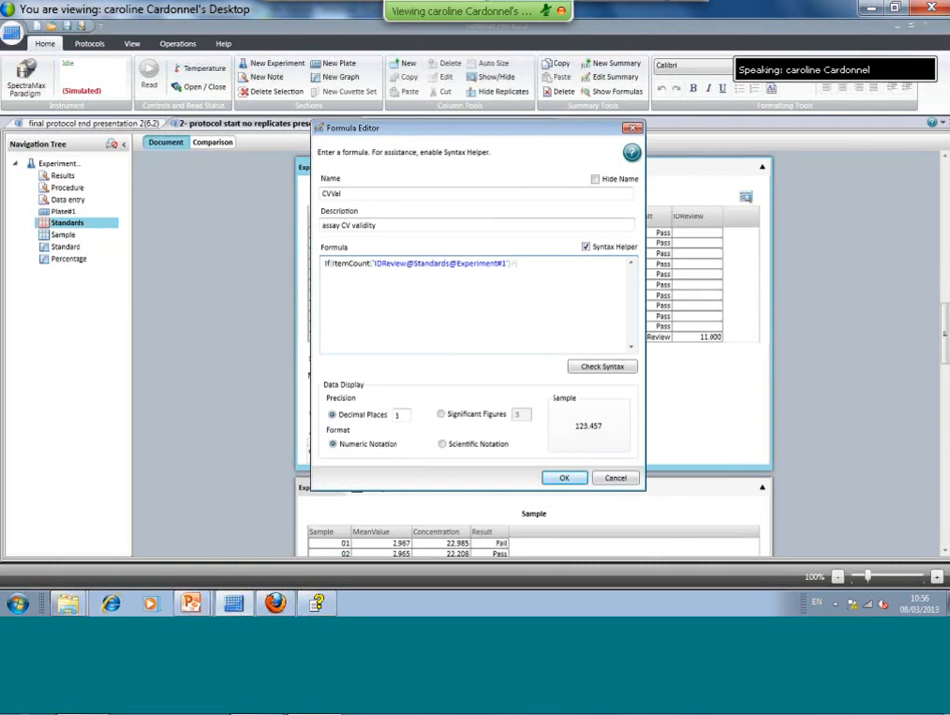
type("-no")
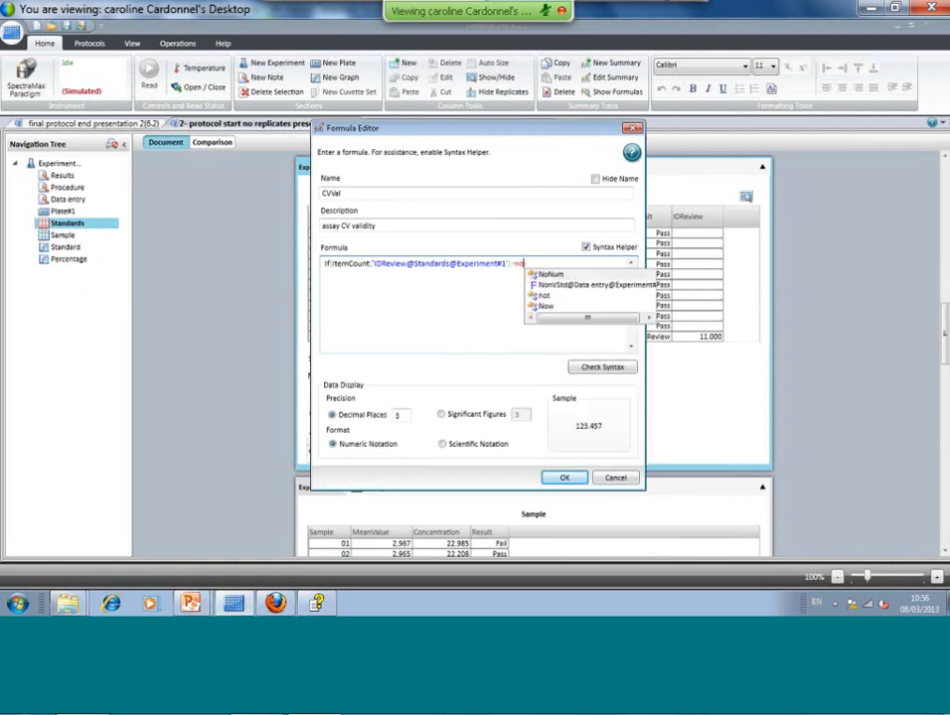
double_click(557, 284)
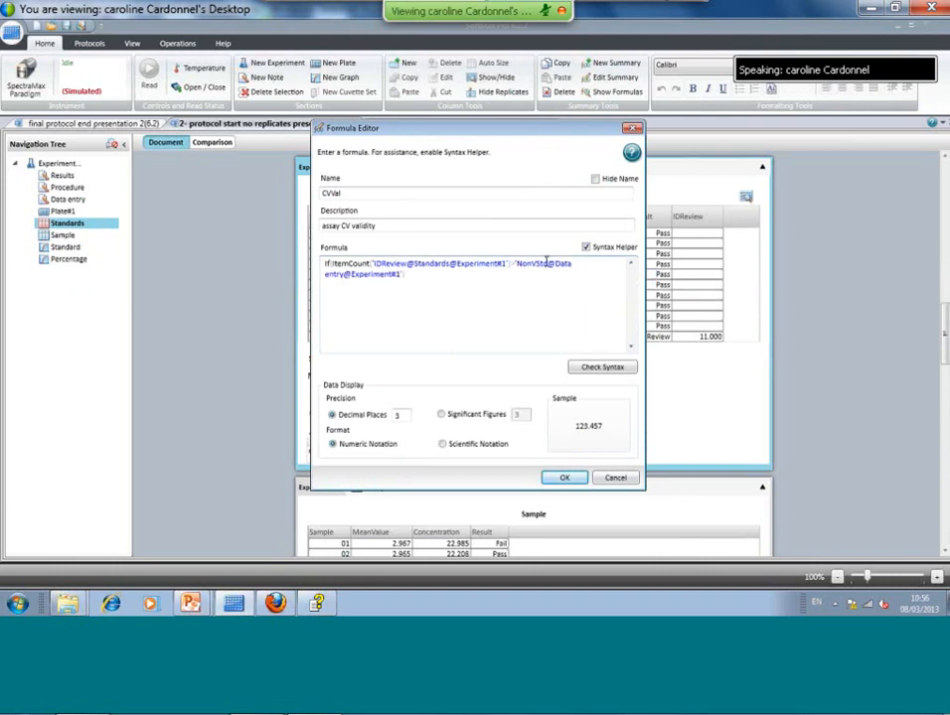
- Complete the CVVal formula with the outcomes "Fail" and "Pass", check its syntax and accept it
left_click(402, 275)
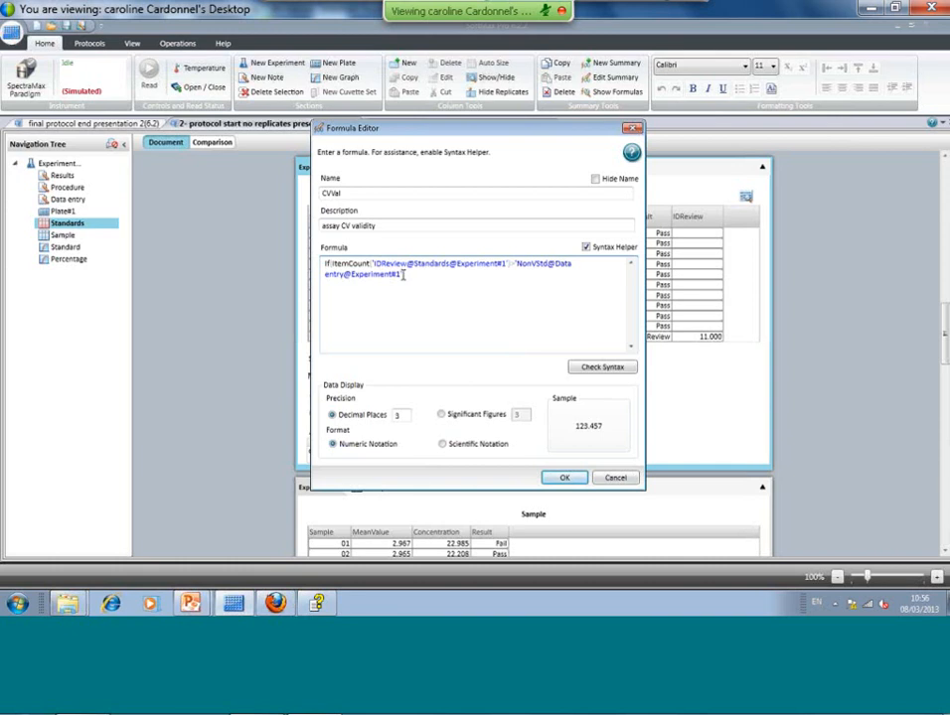
type(",'Fail','Pass")
type(" )")
type("s")
type("\"")
left_click(609, 369)
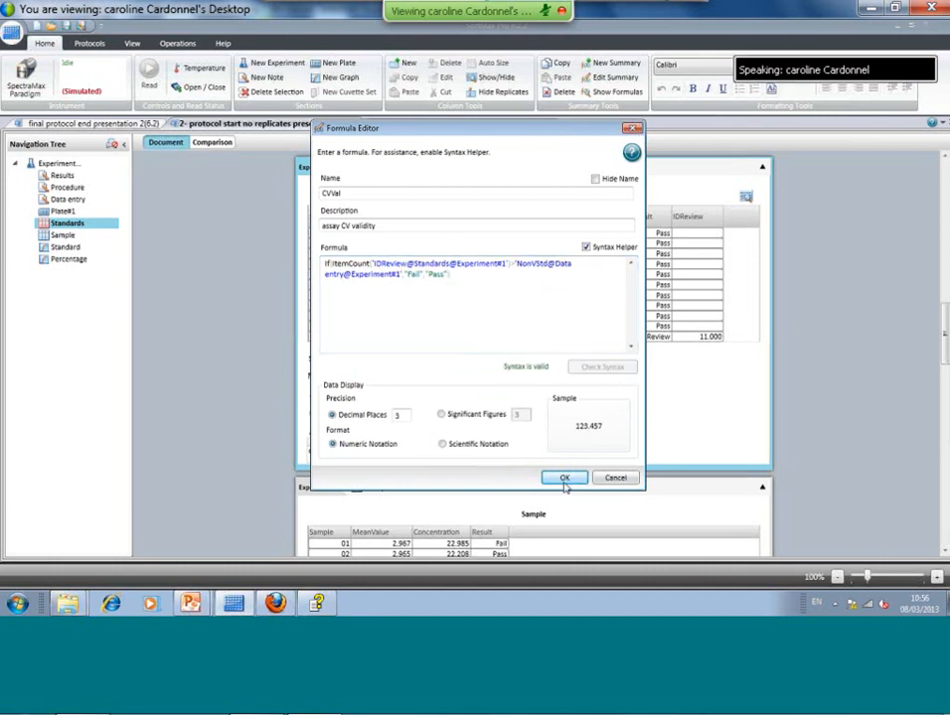
left_click(564, 478)
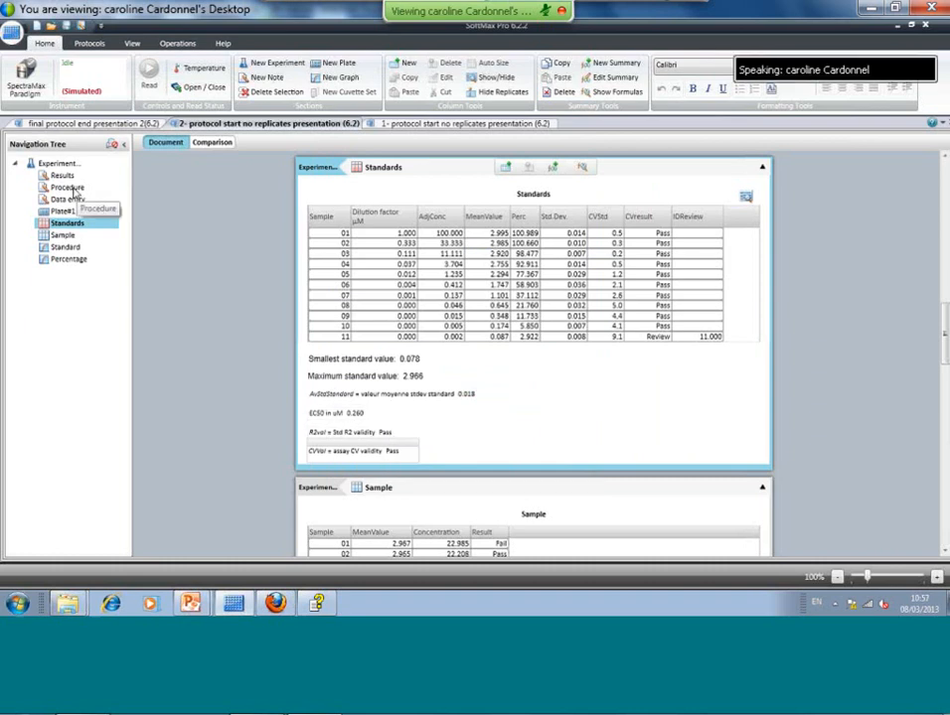
- Consult the Procedure note and show the Results note of the final protocol end presentation document
left_click(70, 188)
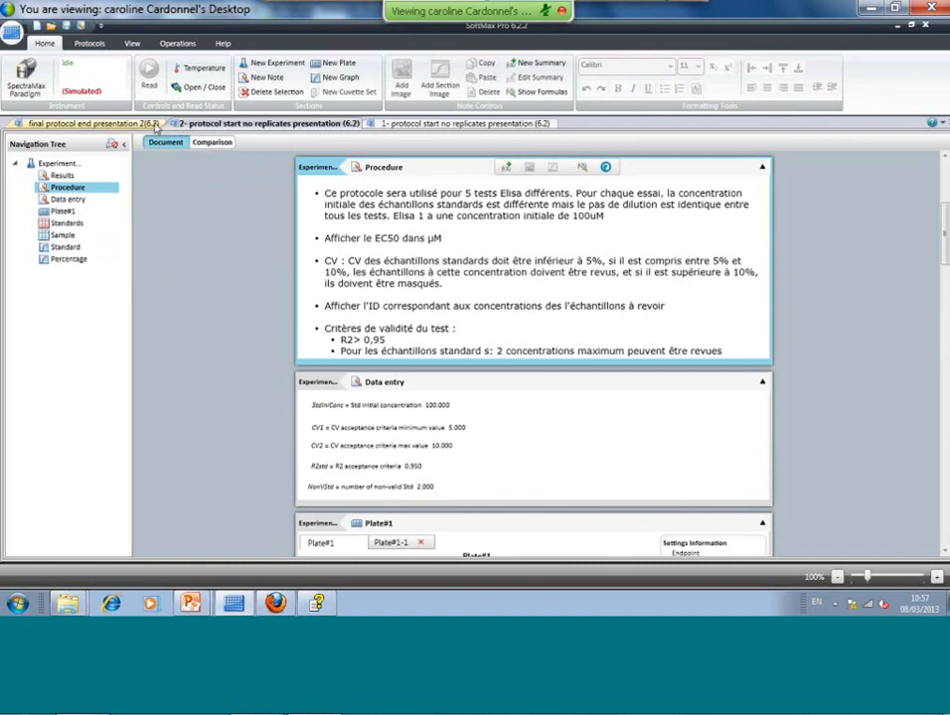
left_click(63, 211)
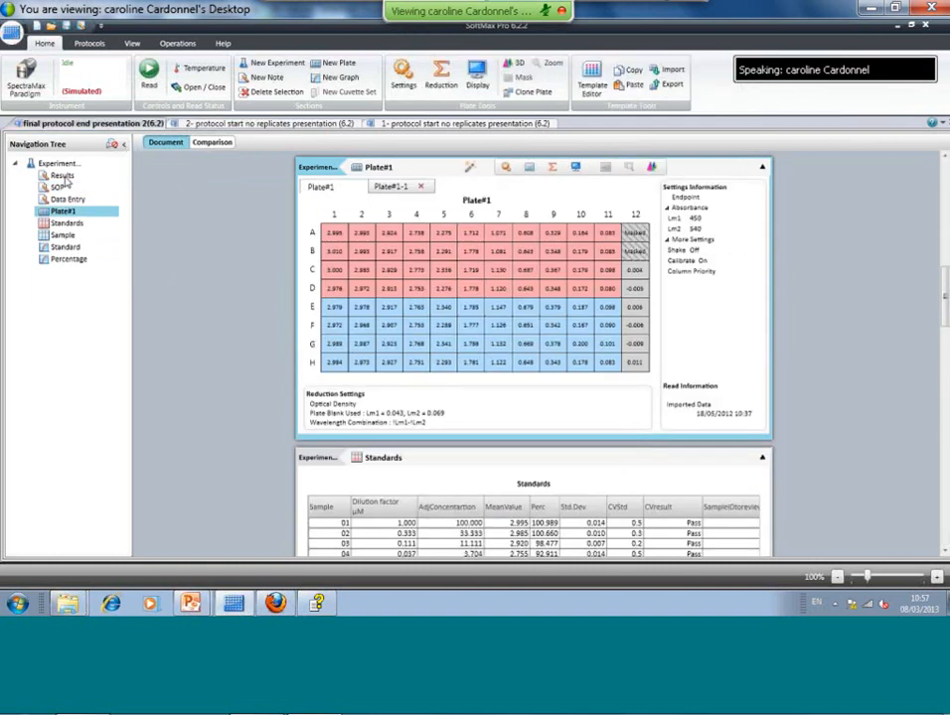
left_click(63, 176)
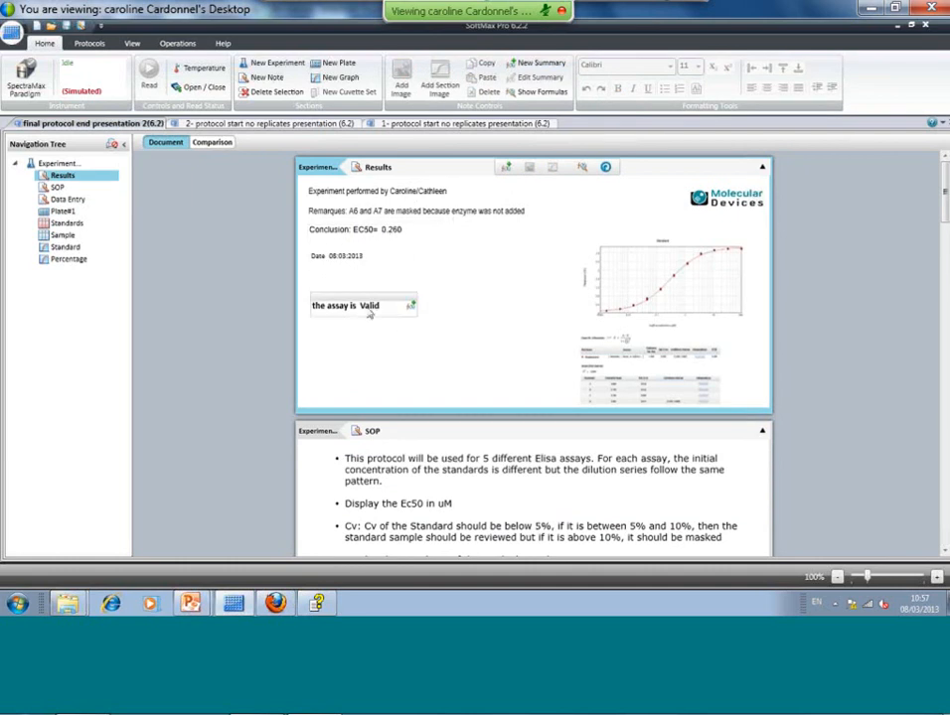
- Examine the AssayVal formula behind the assay validity statement and the curve graph in the Results note
left_click(366, 307)
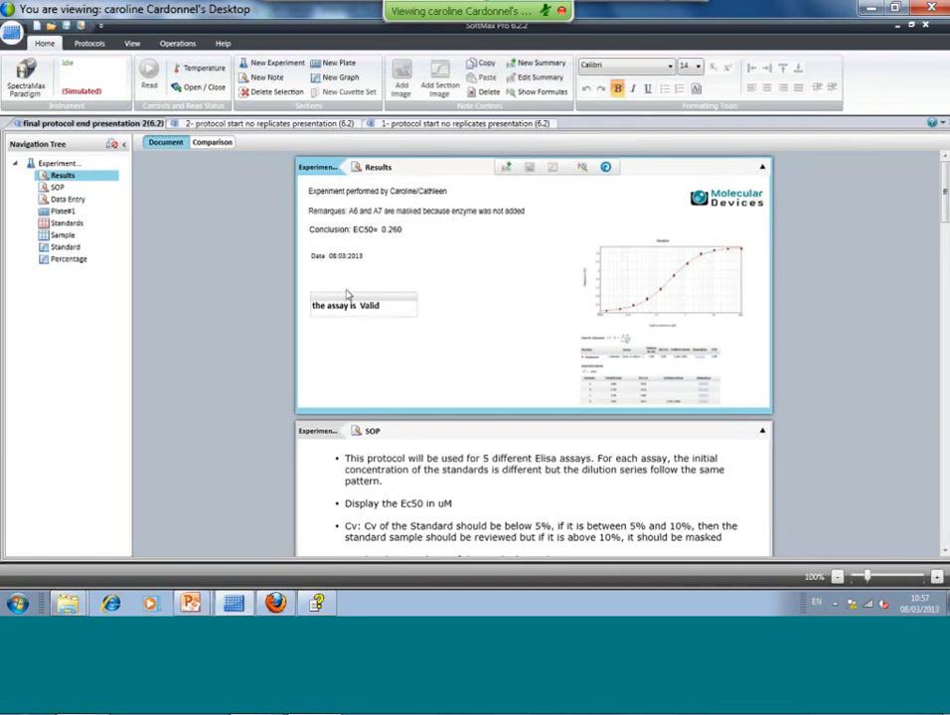
double_click(364, 314)
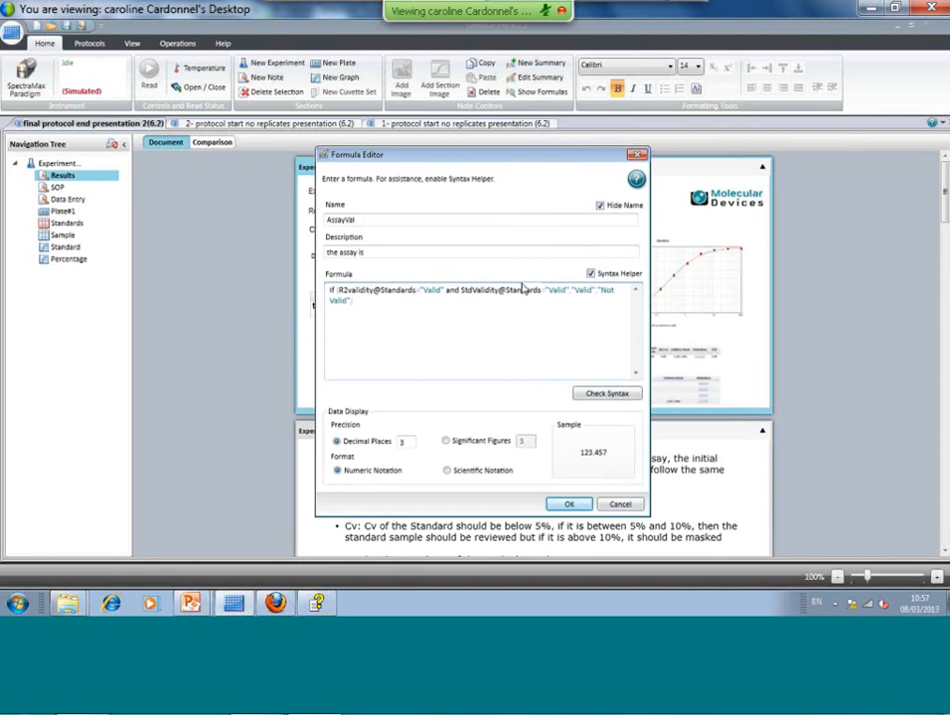
left_click(566, 504)
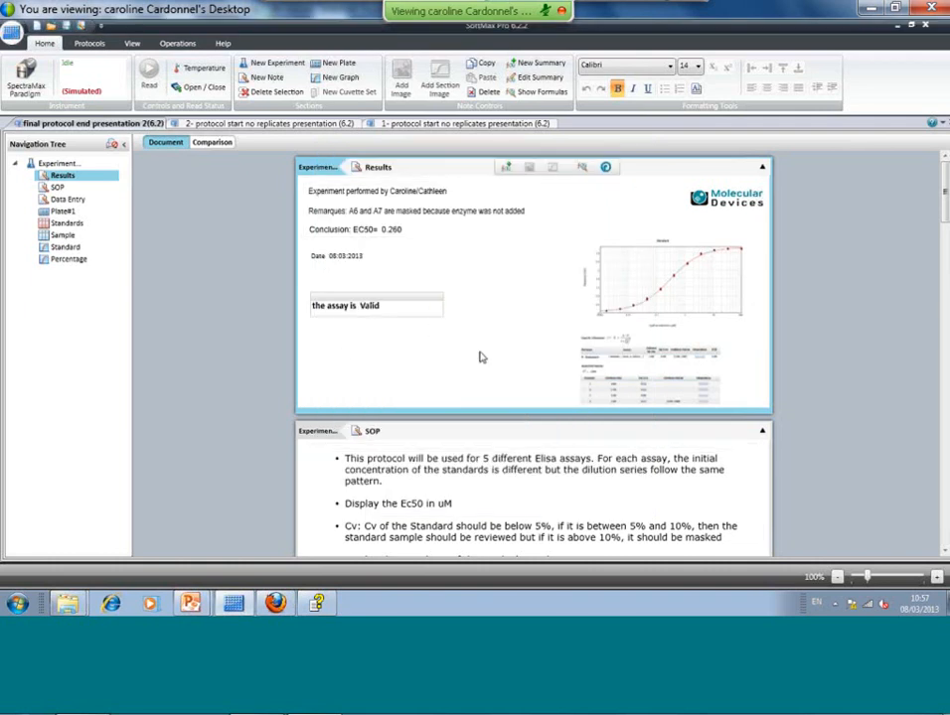
left_click(600, 338)
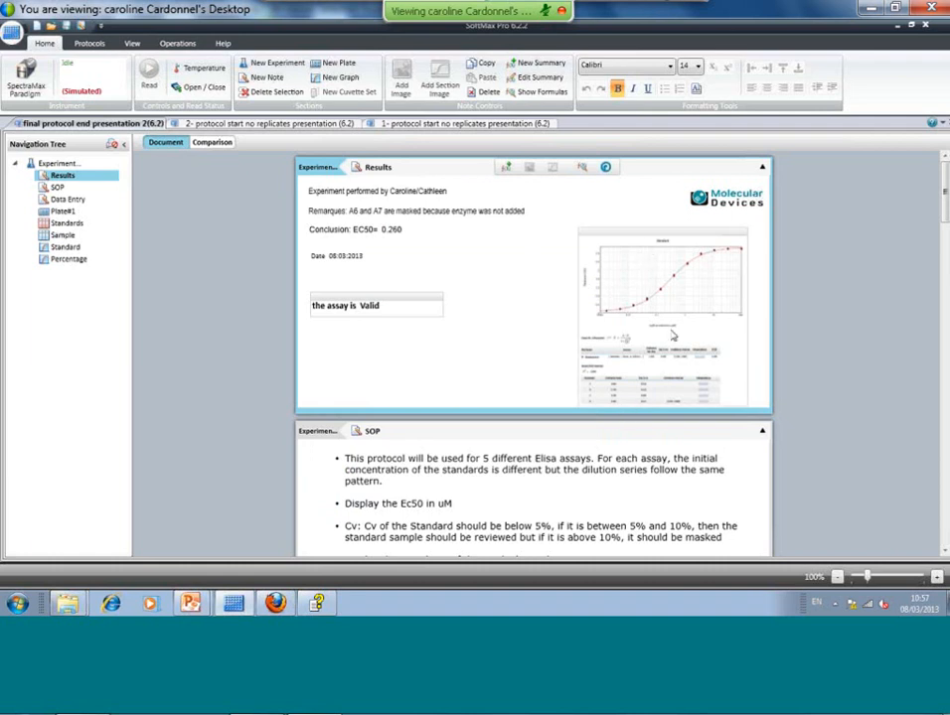
left_click(460, 204)
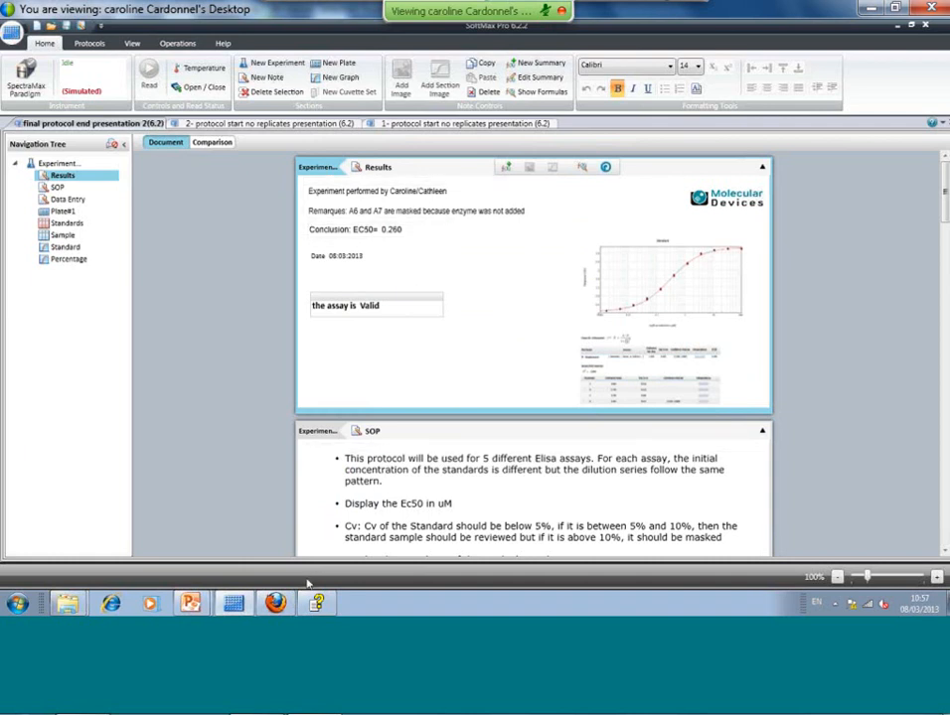
- Switch to the running PowerPoint slide show and advance to the slide "Ecrire un Protocole"
mouse_move(195, 606)
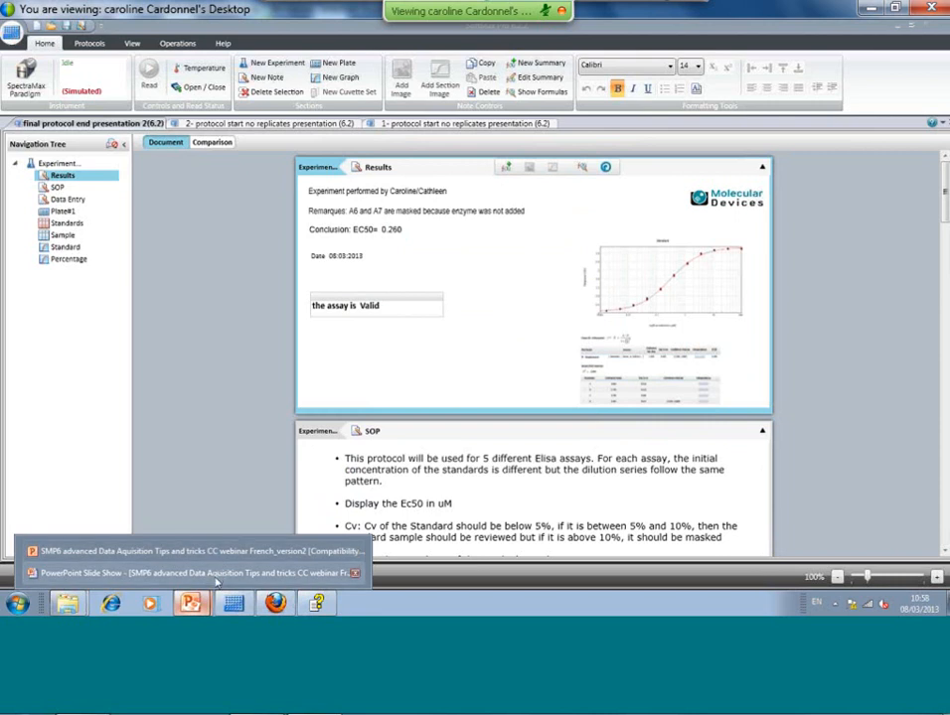
left_click(170, 574)
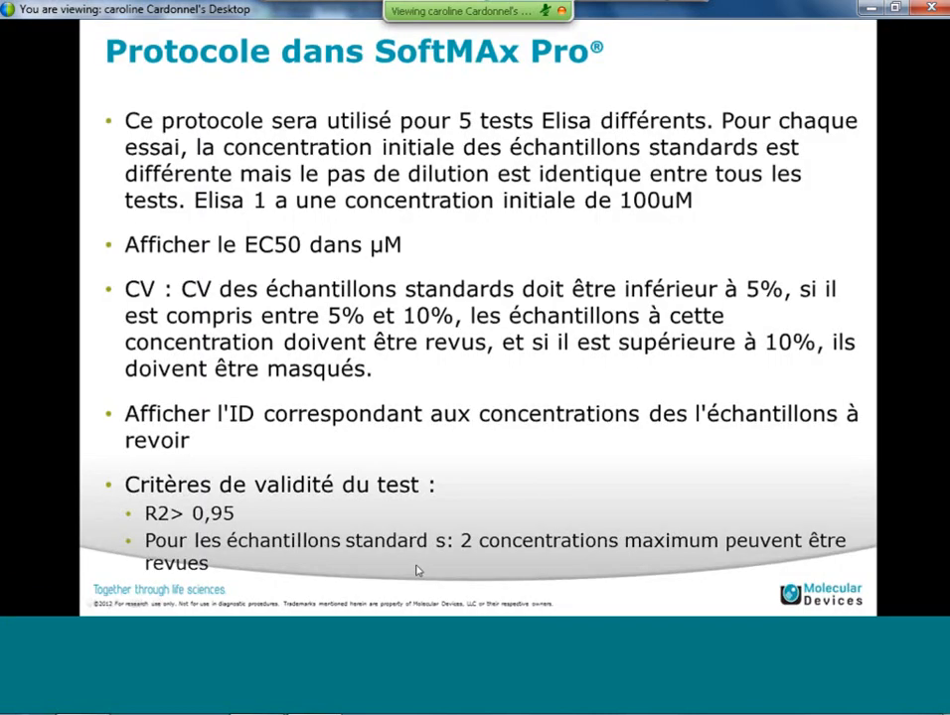
key("Right")
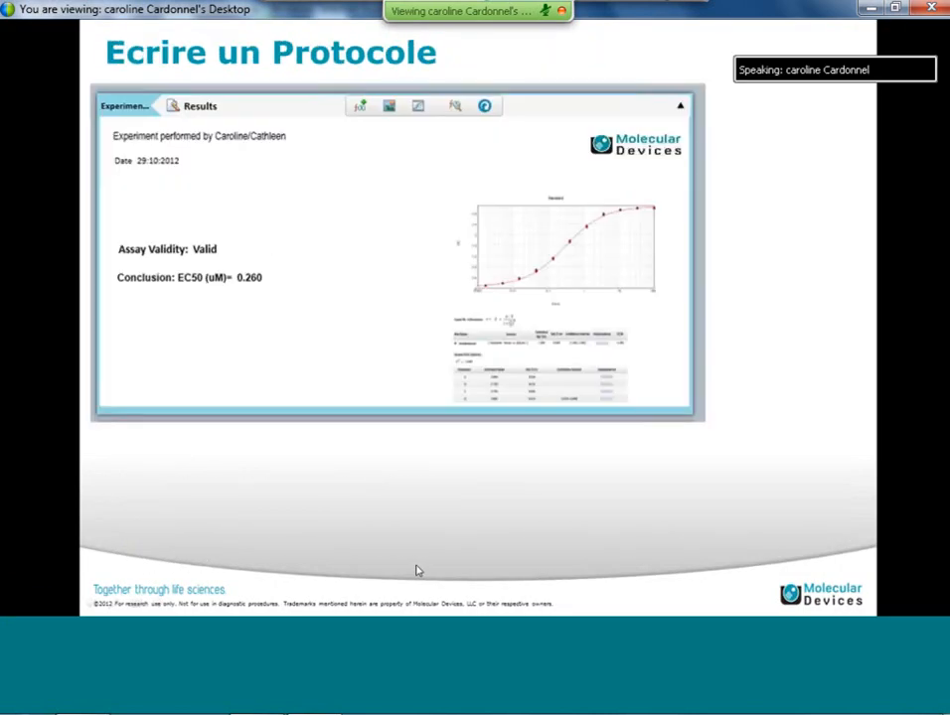